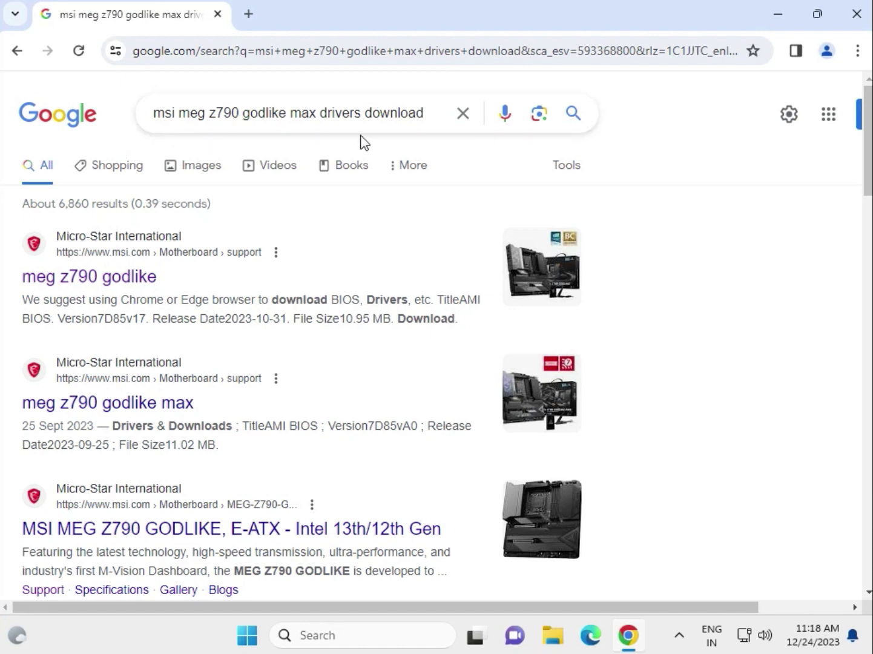
Step: Open the first MSI "meg z790 godlike" support result in a new tab and switch to that tab
{"action": "right_click", "coordinate": [134, 277]}
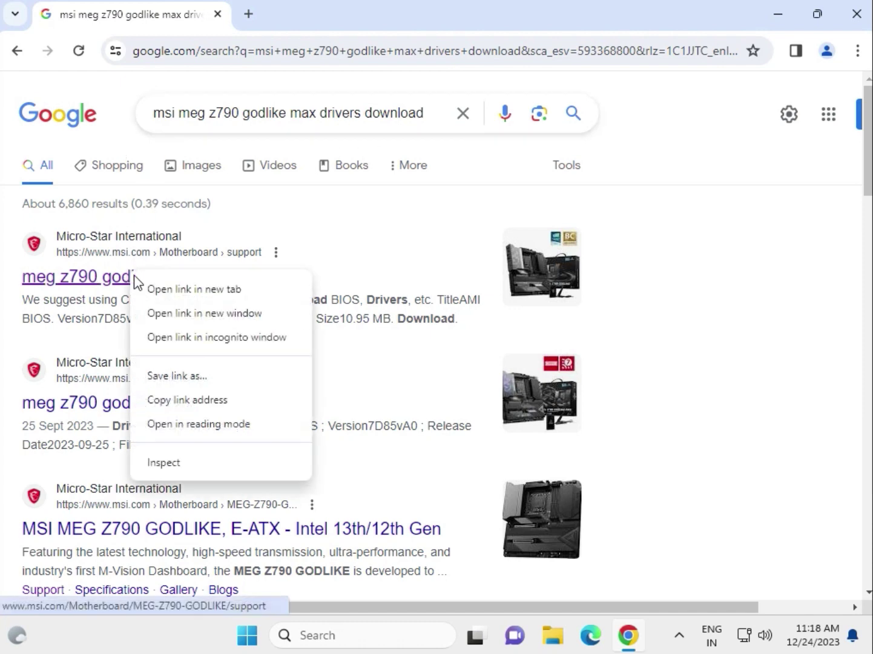
{"action": "left_click", "coordinate": [148, 289]}
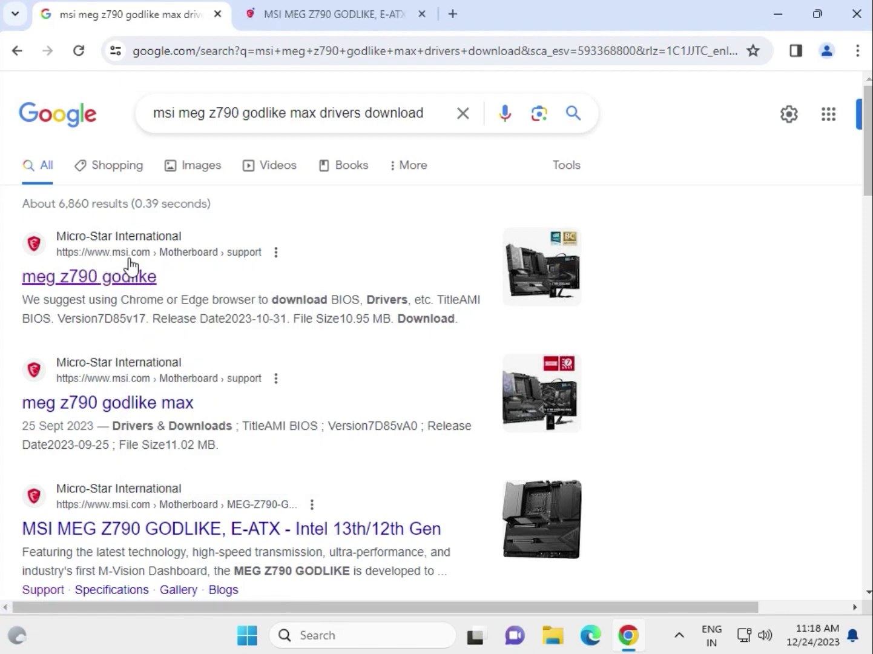
{"action": "left_click", "coordinate": [308, 26]}
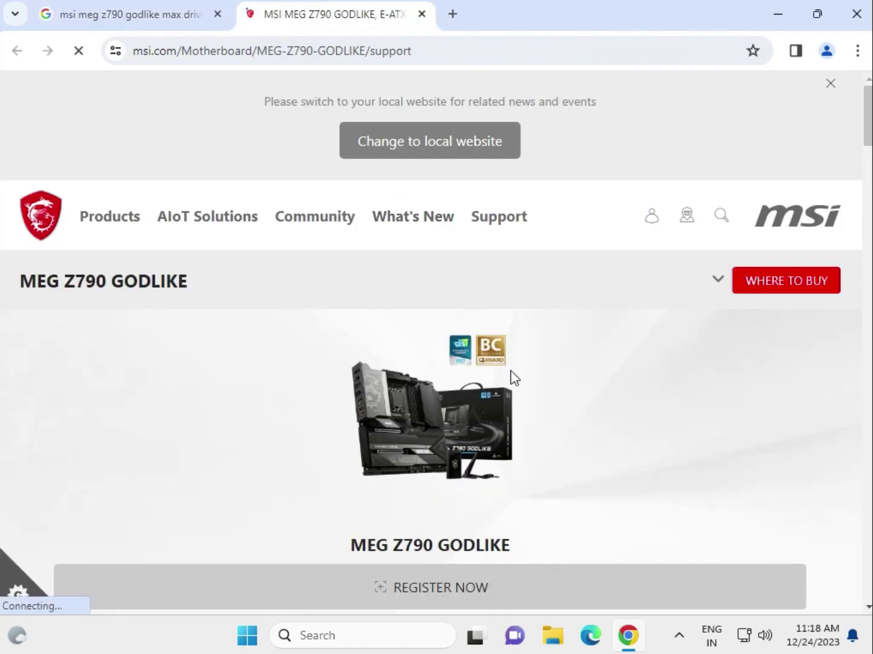
Step: Show the Driver category under Drivers & Downloads on the MEG Z790 GODLIKE support page
{"action": "scroll", "coordinate": [521, 385], "scroll_direction": "down", "scroll_amount": 5}
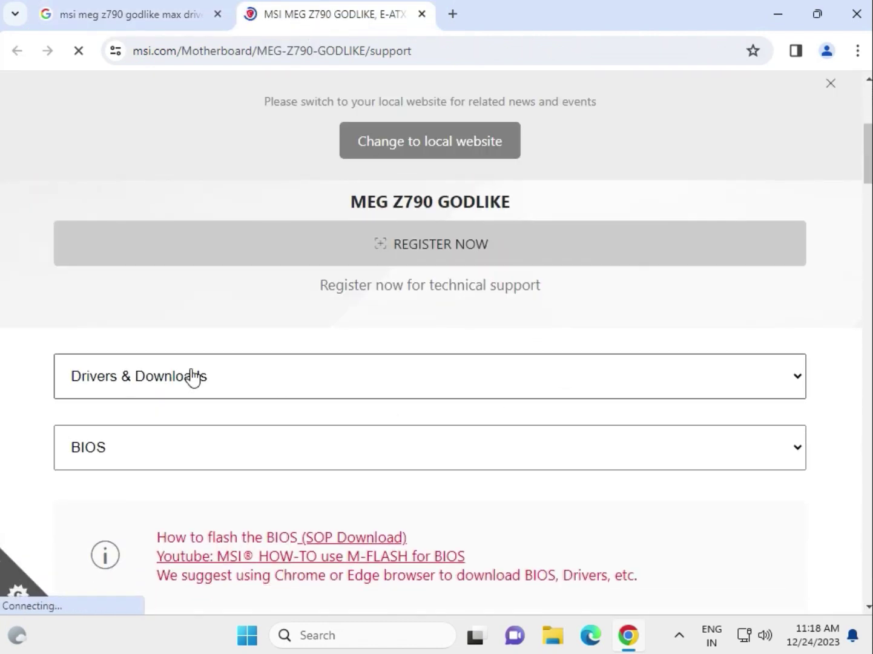
{"action": "left_click", "coordinate": [191, 376]}
{"action": "left_click", "coordinate": [127, 411]}
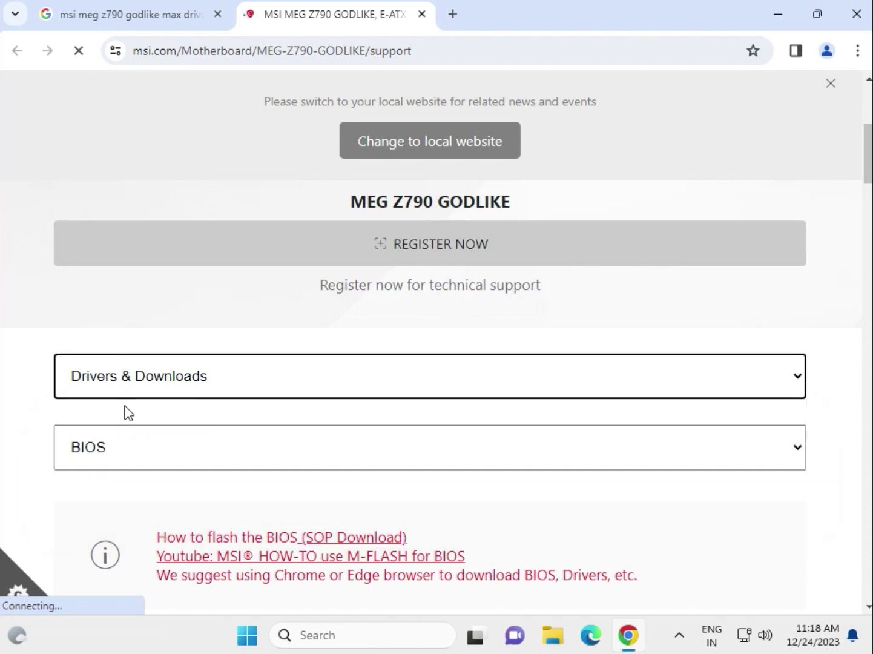
{"action": "left_click", "coordinate": [194, 453]}
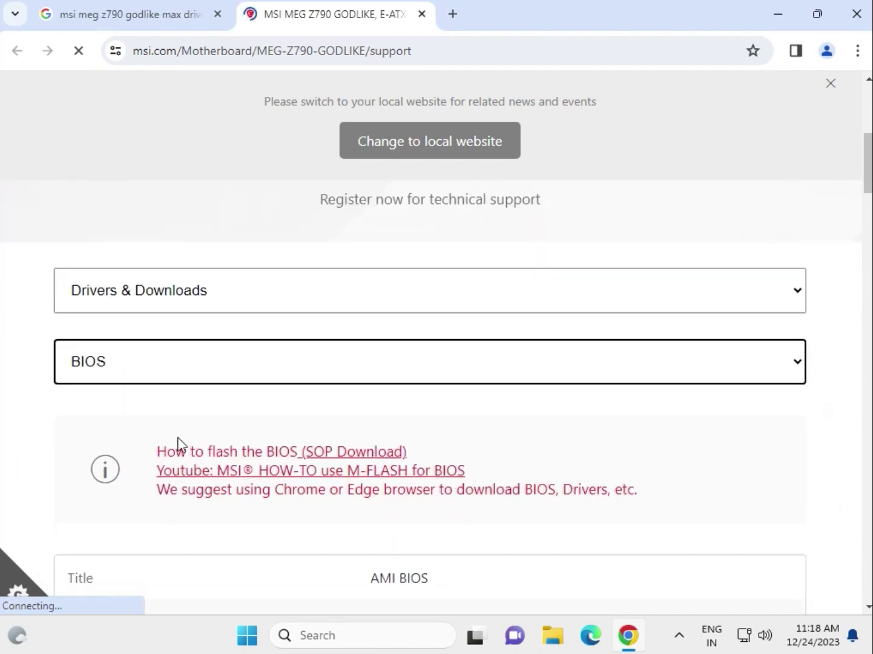
{"action": "left_click", "coordinate": [125, 376]}
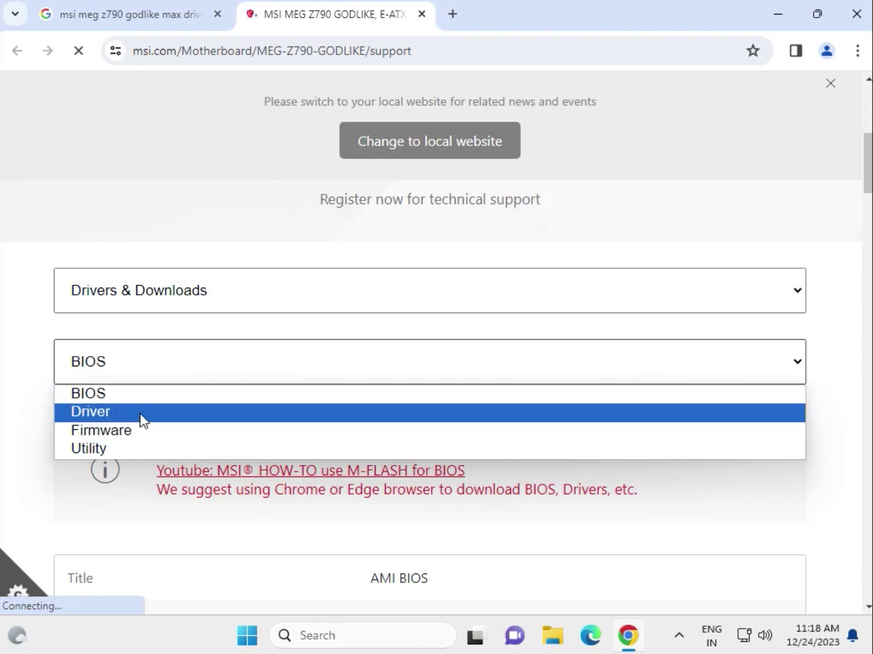
{"action": "left_click", "coordinate": [141, 413]}
Step: Choose Win11 64 as the operating system and System & Chipset Drivers as the driver group
{"action": "scroll", "coordinate": [213, 400], "scroll_direction": "down", "scroll_amount": 3}
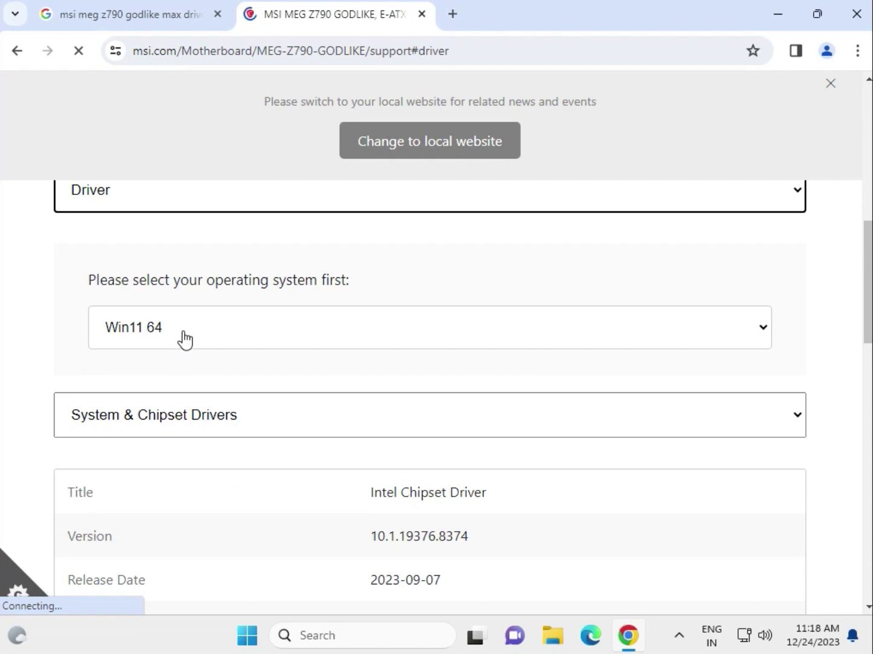
{"action": "left_click", "coordinate": [185, 339]}
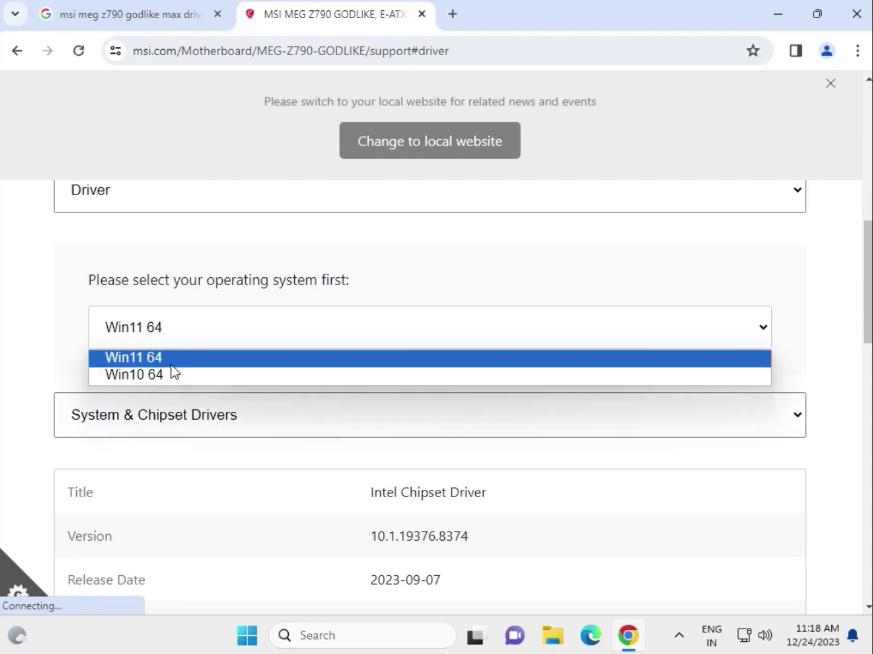
{"action": "left_click", "coordinate": [171, 365]}
{"action": "scroll", "coordinate": [73, 360], "scroll_direction": "down", "scroll_amount": 2}
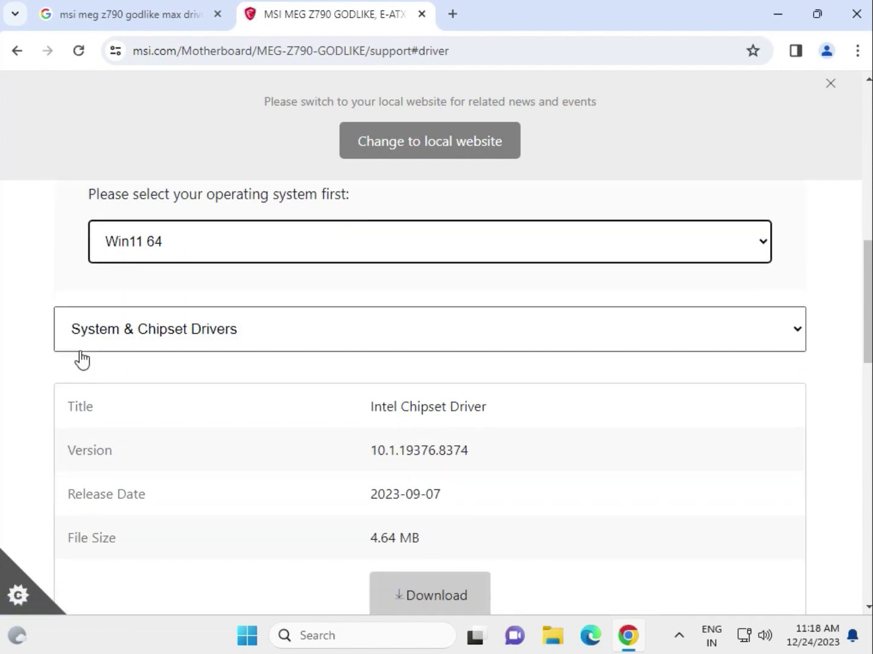
{"action": "left_click", "coordinate": [179, 347]}
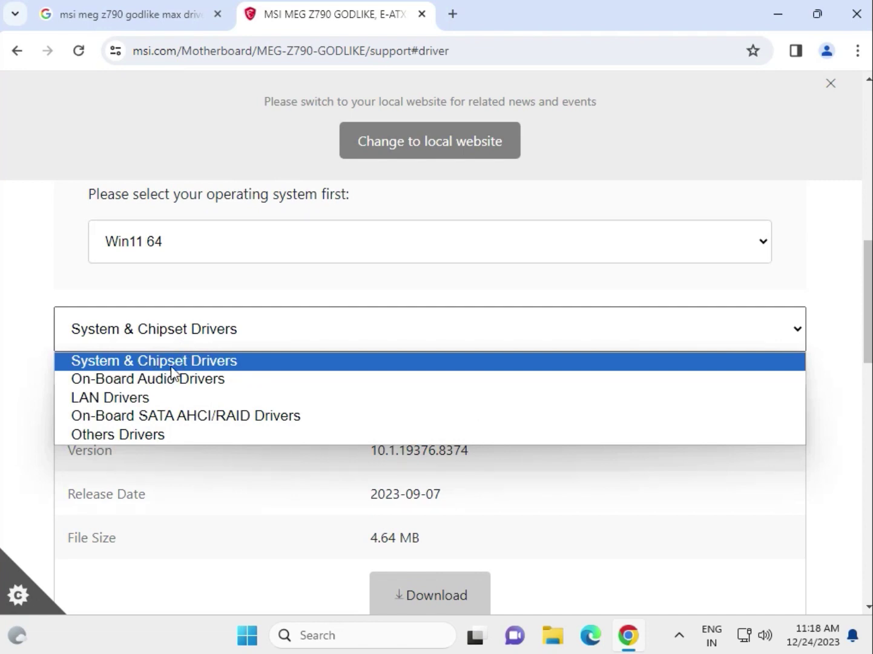
{"action": "left_click", "coordinate": [178, 363]}
Step: Download the Intel Chipset Driver, version 10.1.19376.8374
{"action": "scroll", "coordinate": [76, 368], "scroll_direction": "down", "scroll_amount": 2}
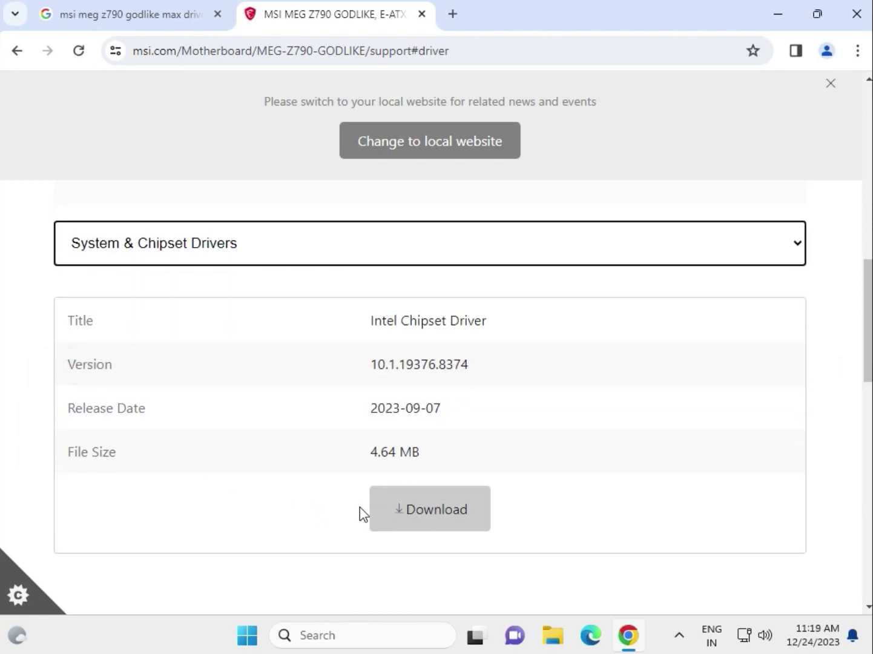
{"action": "left_click_drag", "start_coordinate": [360, 457], "coordinate": [424, 457]}
{"action": "left_click", "coordinate": [431, 509]}
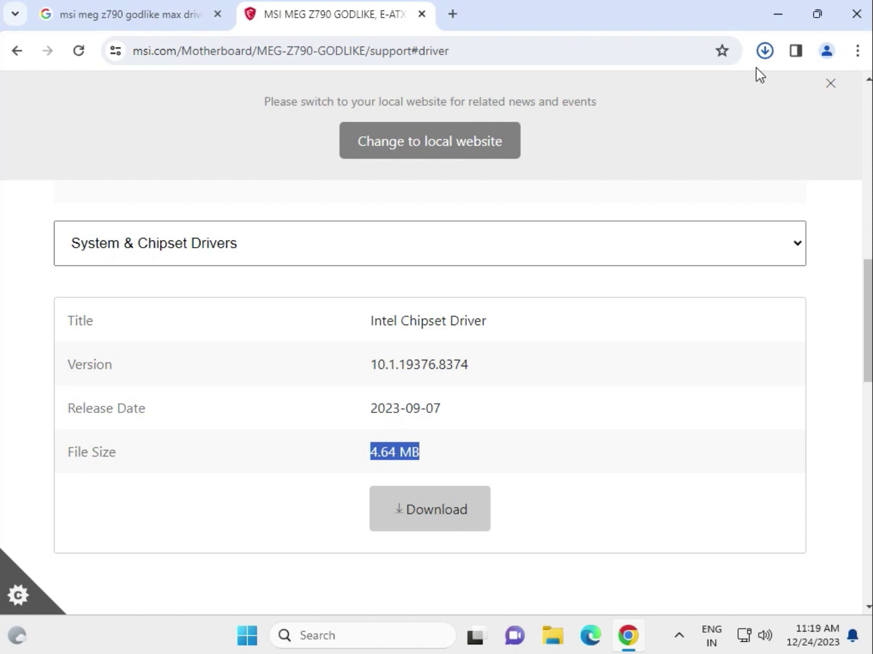
Step: Open the downloaded chipset driver archive and go into its Intel Chipset Driver folder
{"action": "left_click", "coordinate": [660, 98]}
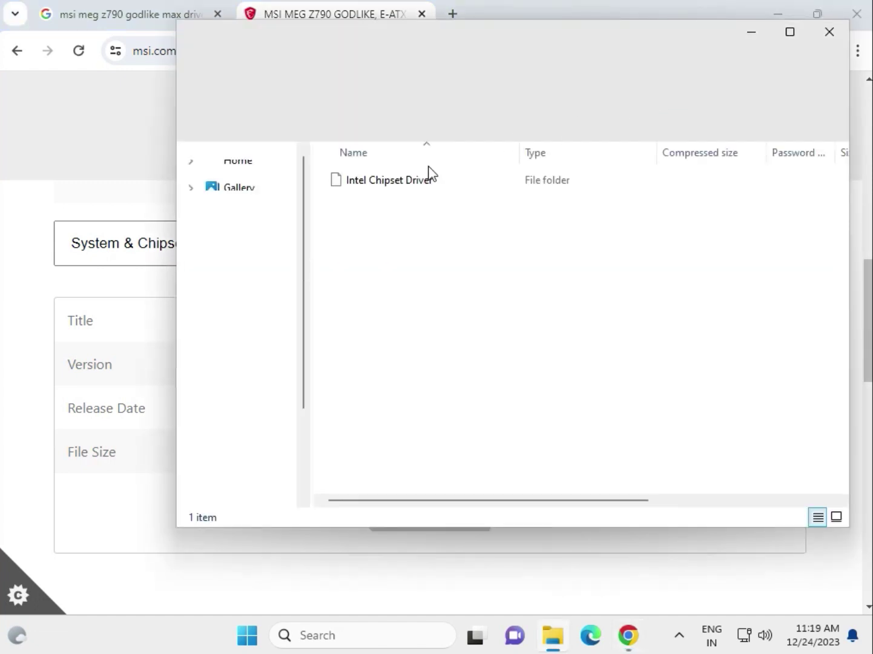
{"action": "double_click", "coordinate": [386, 181]}
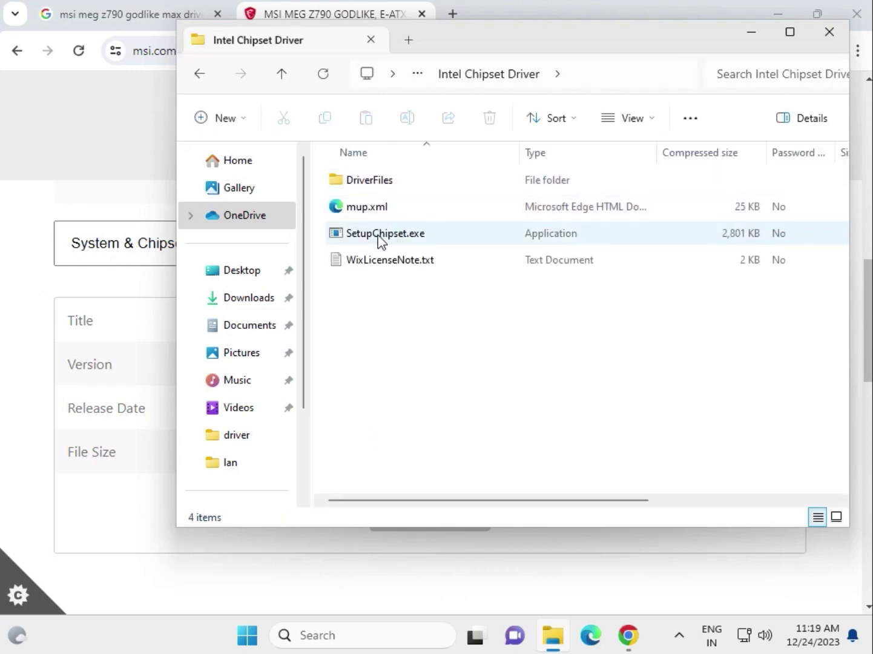
{"action": "left_click", "coordinate": [380, 238]}
{"action": "double_click", "coordinate": [393, 186]}
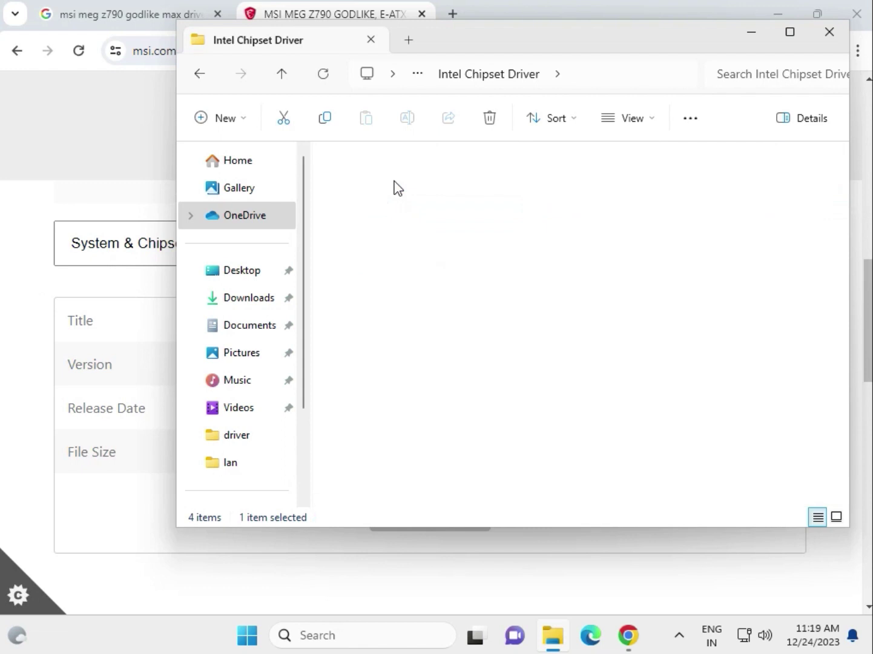
{"action": "left_click", "coordinate": [512, 81]}
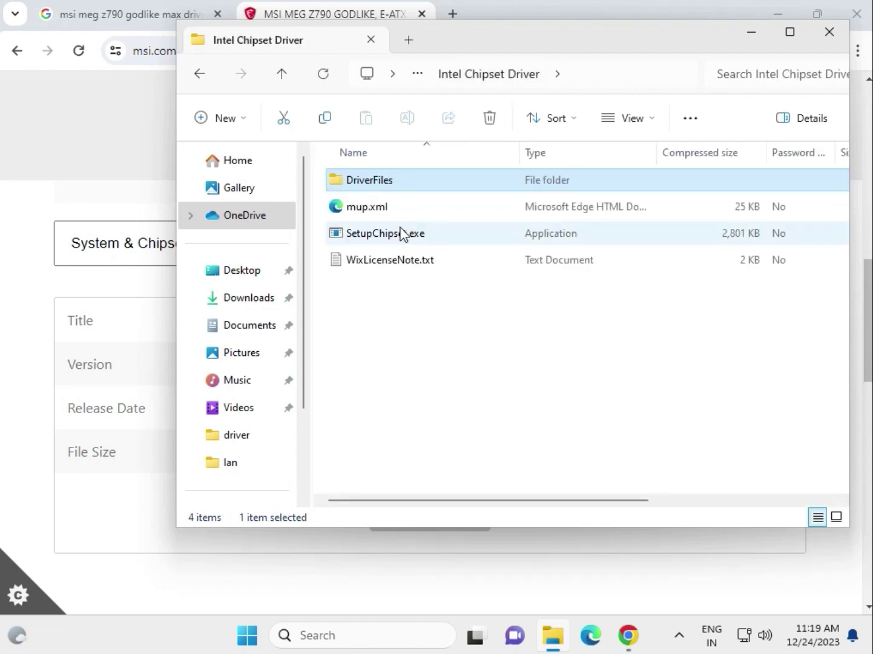
Step: Run SetupChipset.exe directly without extracting the archive, and allow it to make changes to the device
{"action": "left_click", "coordinate": [415, 239]}
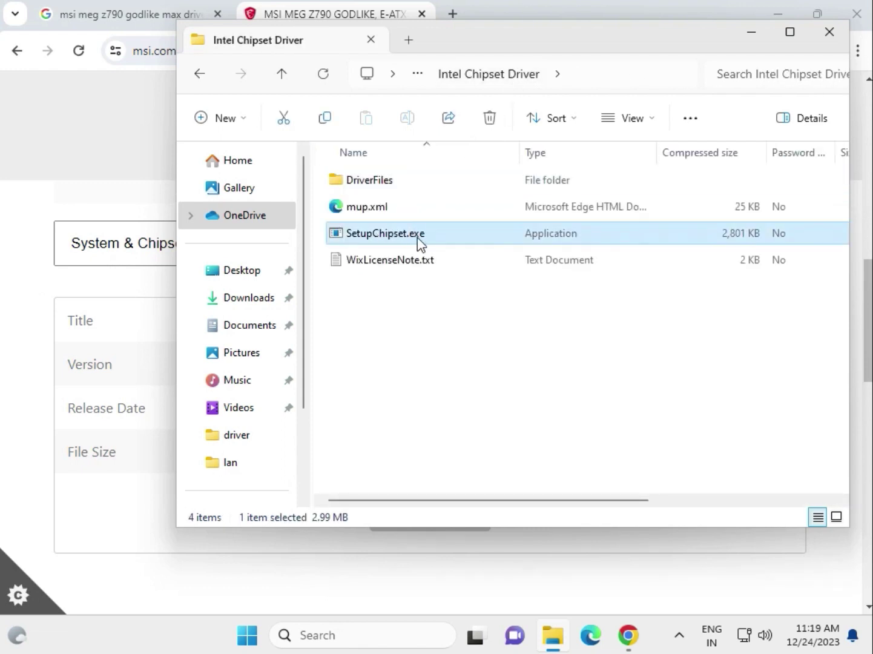
{"action": "double_click", "coordinate": [422, 240]}
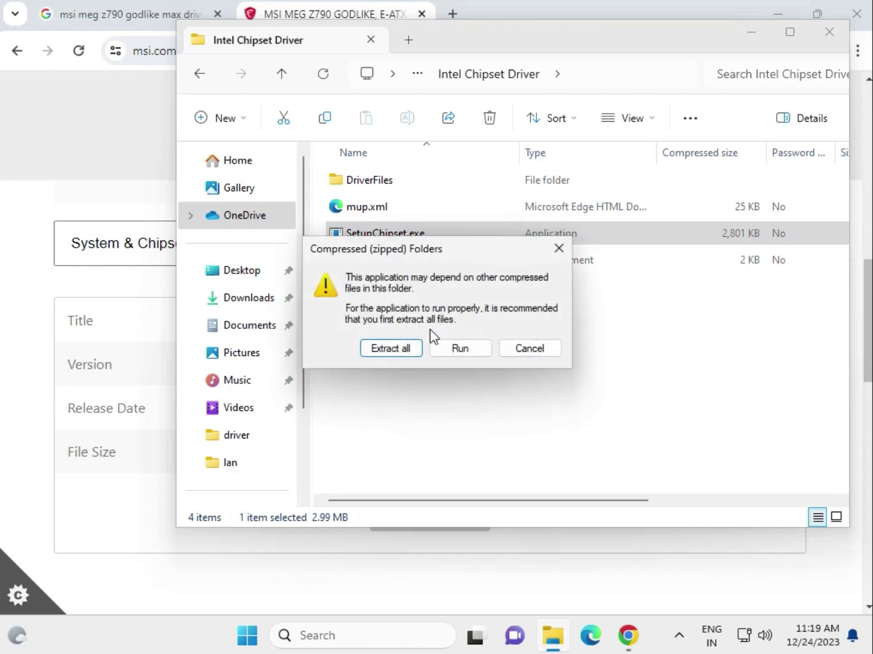
{"action": "left_click", "coordinate": [453, 351]}
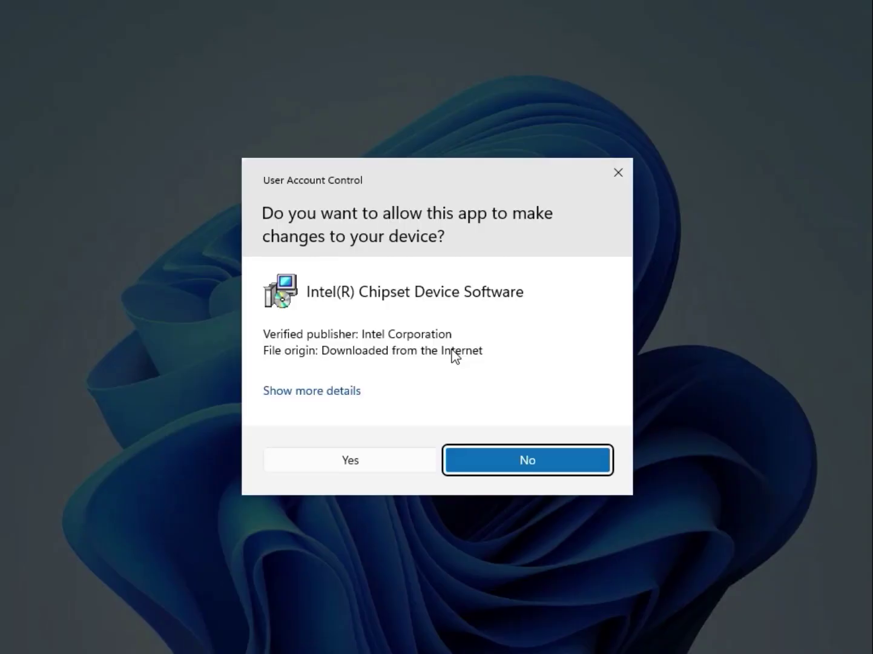
{"action": "left_click", "coordinate": [356, 460]}
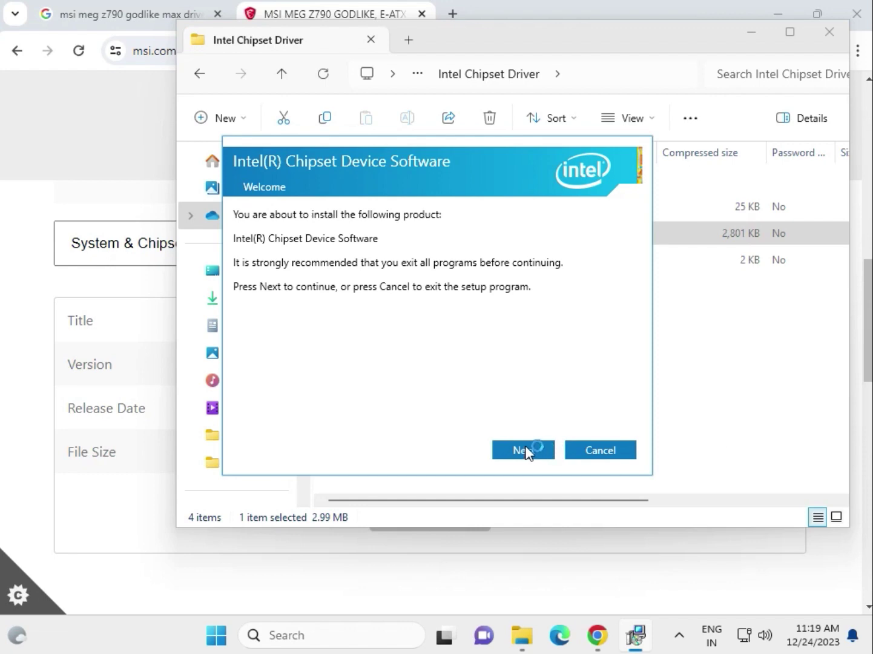
Step: Try to install the Intel(R) Chipset Device Software, and close the installer and the driver folder window
{"action": "left_click", "coordinate": [525, 450]}
{"action": "left_click", "coordinate": [523, 448]}
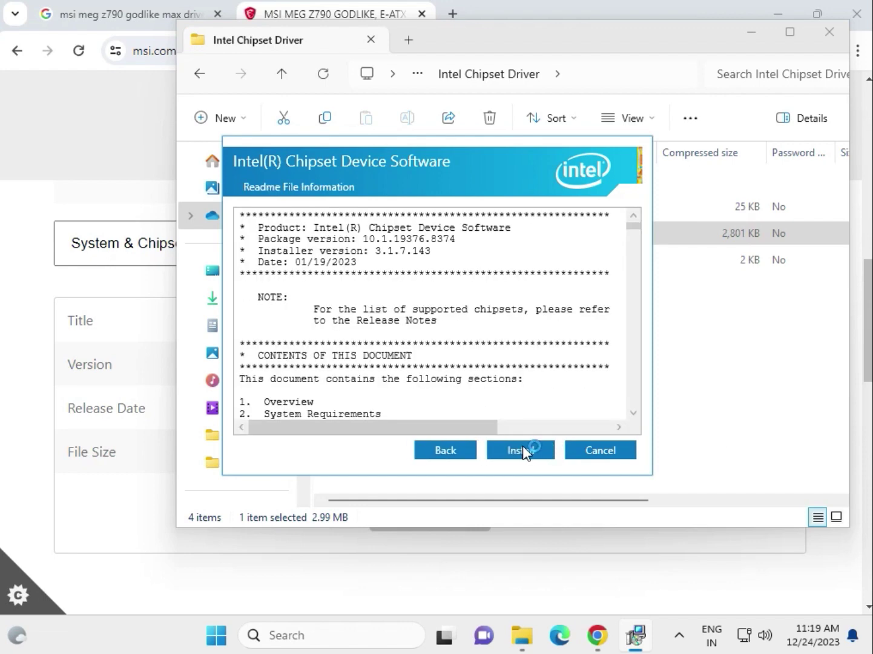
{"action": "left_click", "coordinate": [523, 448]}
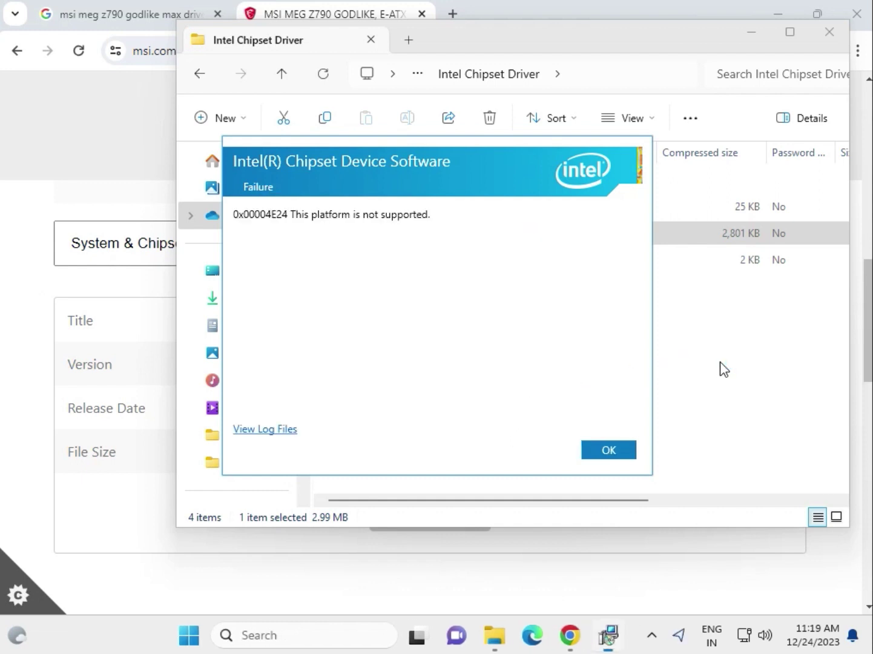
{"action": "left_click", "coordinate": [587, 451]}
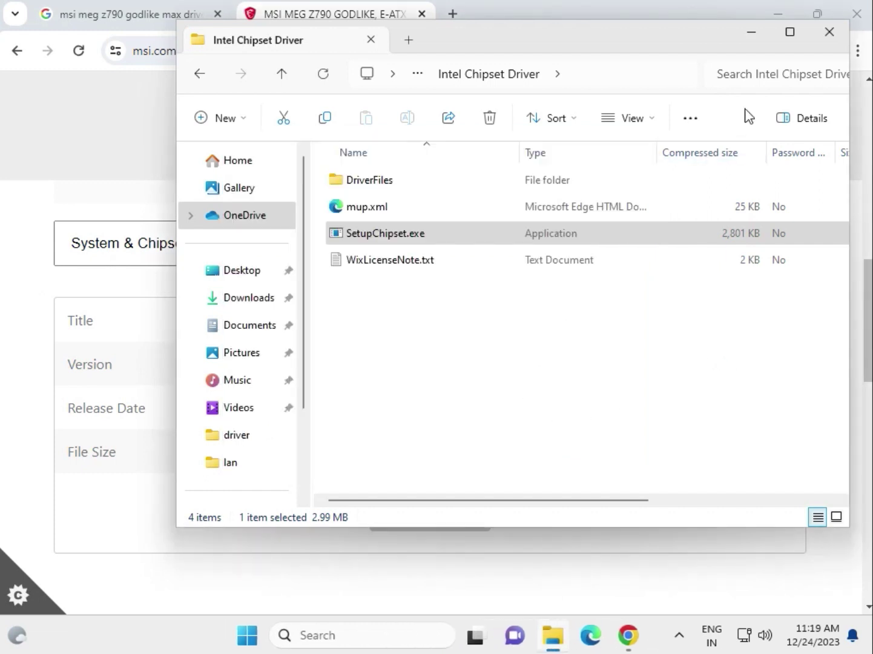
{"action": "left_click", "coordinate": [829, 31]}
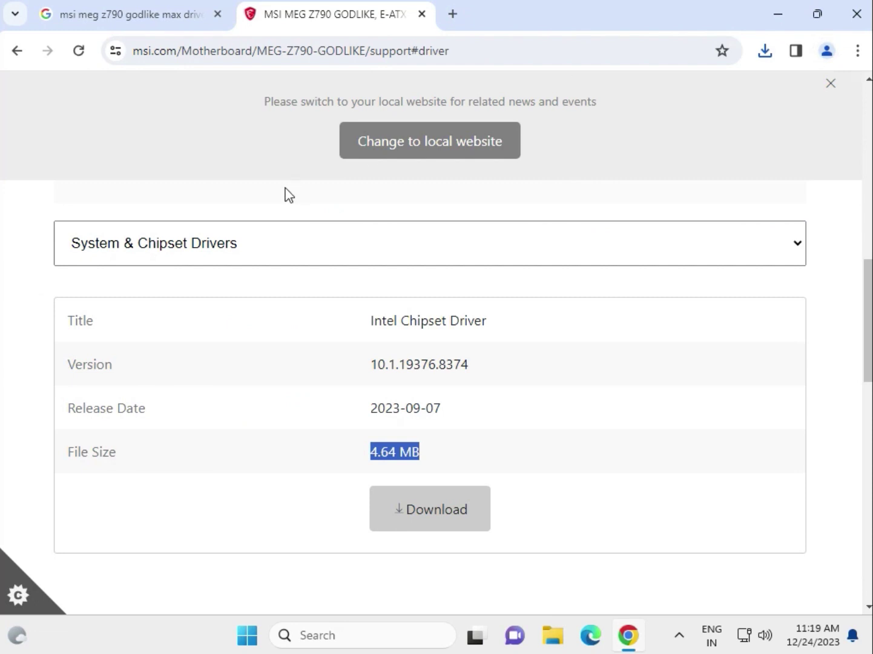
Step: Switch the driver group to On-Board Audio Drivers and download the MSI USB Audio FW Update Tool
{"action": "left_click", "coordinate": [248, 256]}
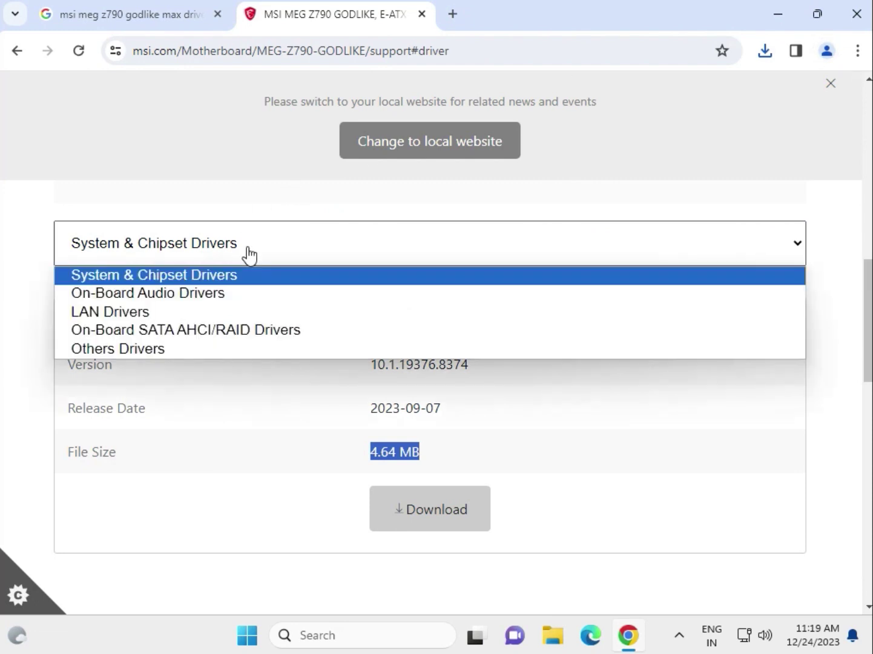
{"action": "left_click", "coordinate": [204, 302]}
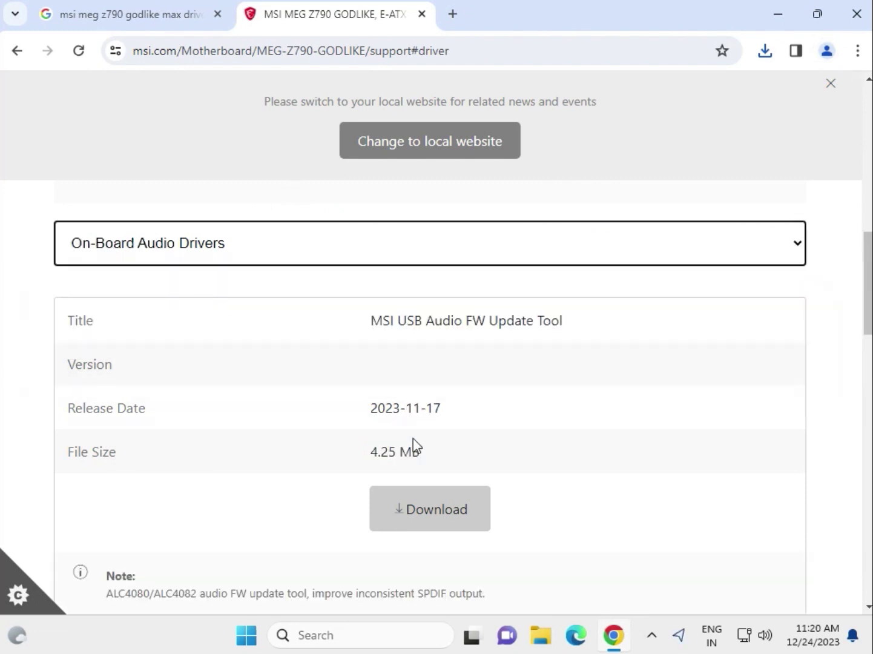
{"action": "left_click", "coordinate": [403, 509]}
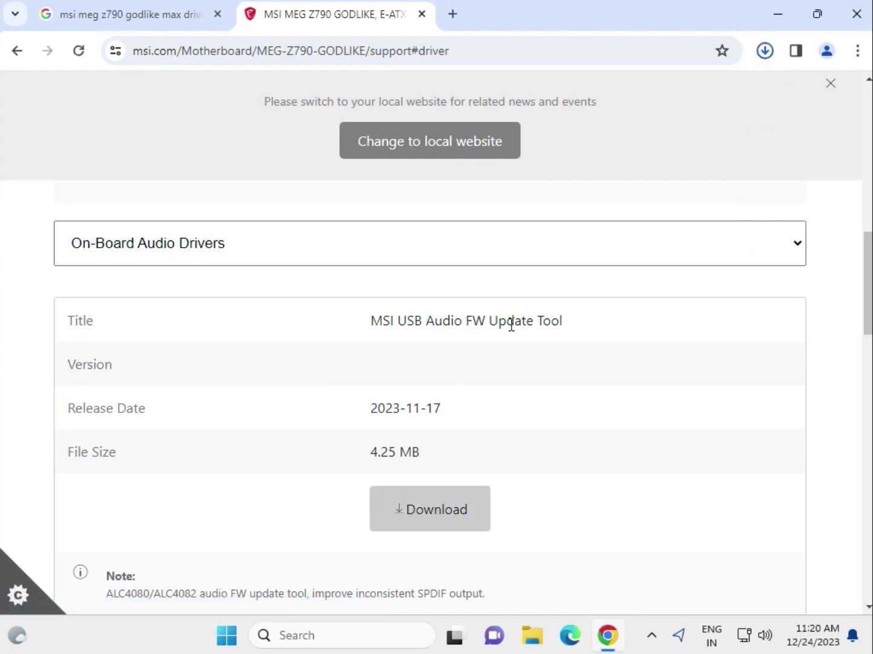
Step: Download the Realtek HD Universal Driver, version 6.3.9600.2353, from the audio drivers list
{"action": "scroll", "coordinate": [523, 339], "scroll_direction": "down", "scroll_amount": 4}
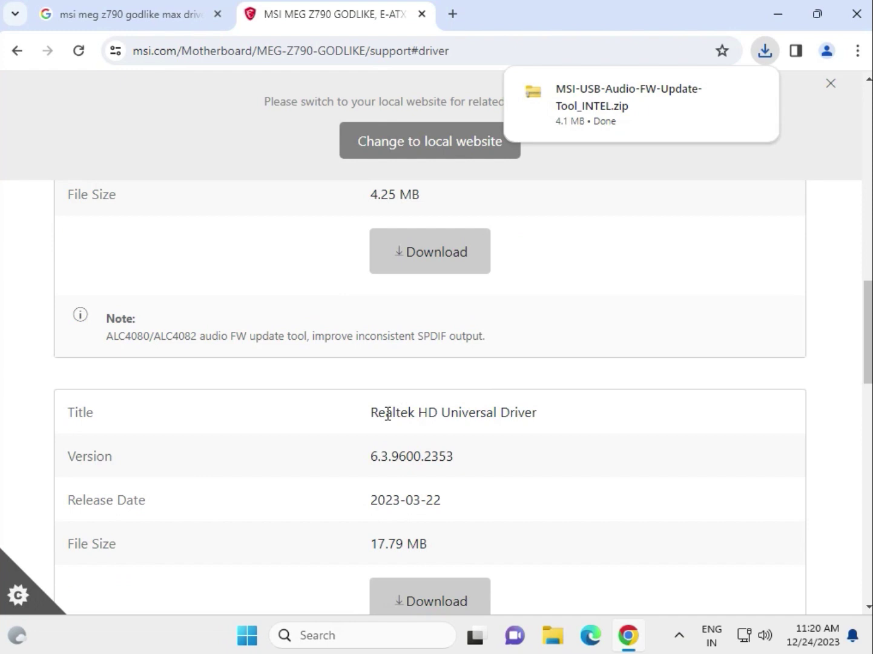
{"action": "left_click_drag", "start_coordinate": [372, 412], "coordinate": [445, 411]}
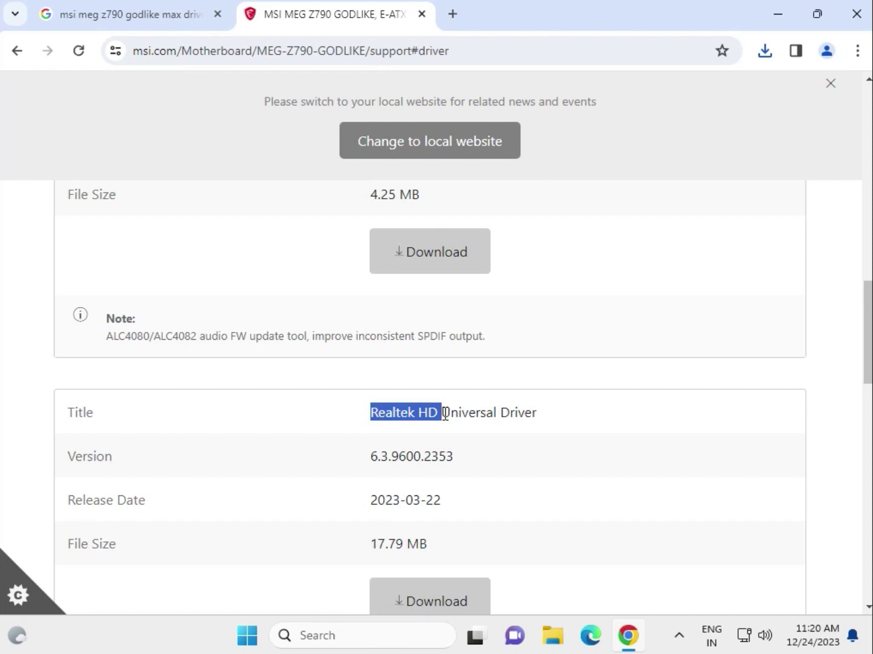
{"action": "scroll", "coordinate": [496, 429], "scroll_direction": "down", "scroll_amount": 3}
{"action": "left_click", "coordinate": [435, 434]}
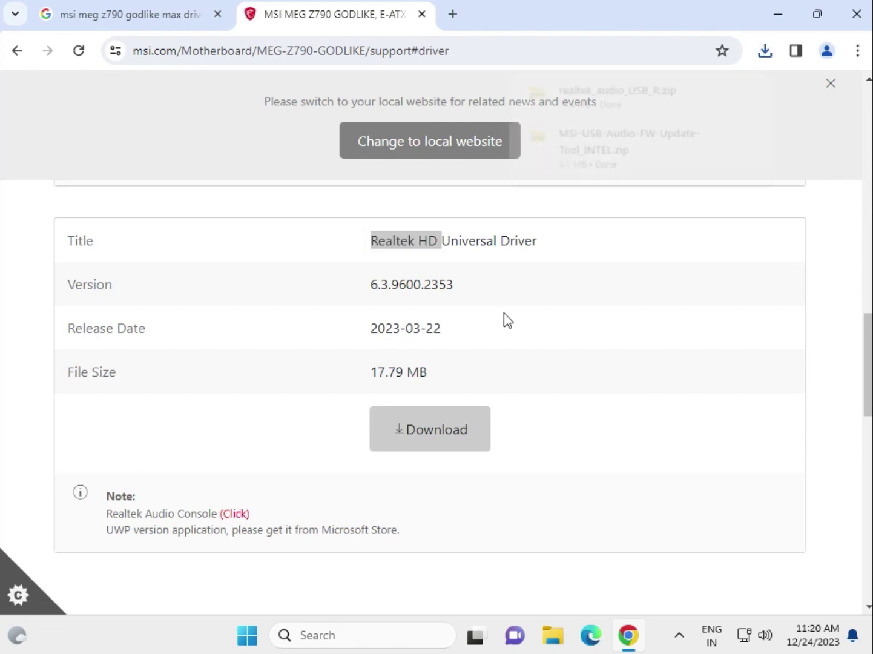
Step: Open realtek_audio_USB_R.zip, run setup.exe from its Realtek Audio Driver folder, and allow it to make changes to the device
{"action": "left_click", "coordinate": [603, 97]}
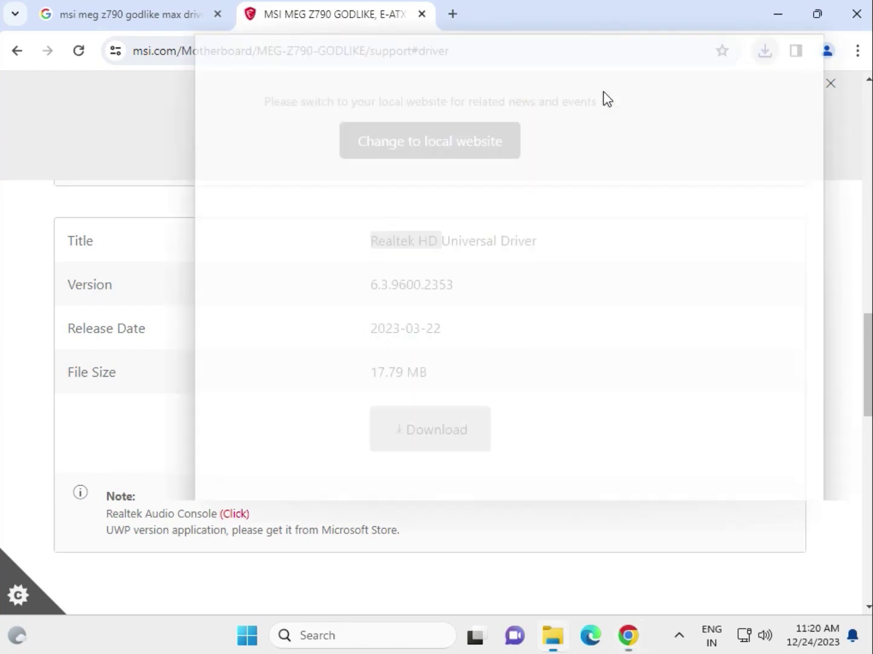
{"action": "double_click", "coordinate": [425, 181]}
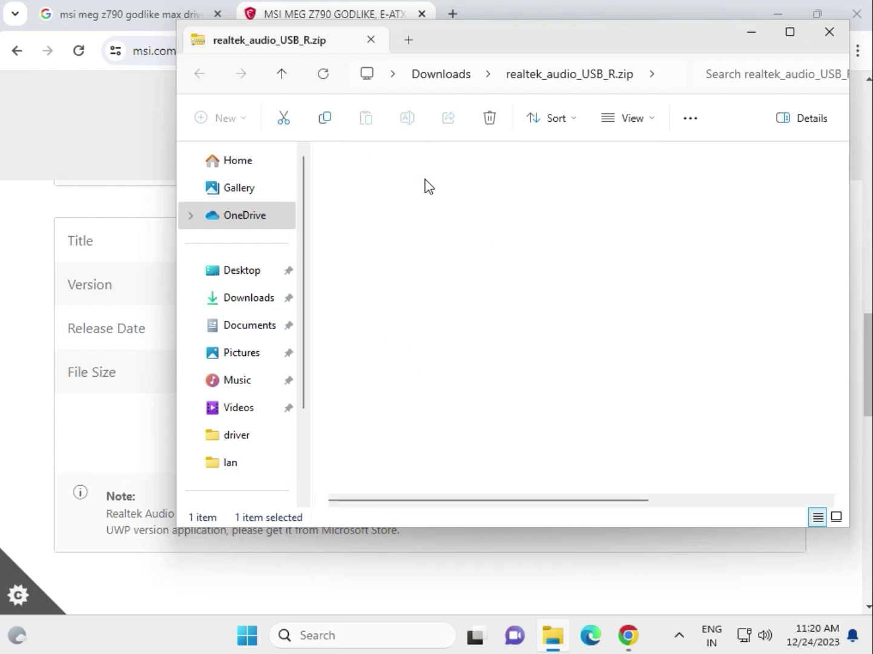
{"action": "scroll", "coordinate": [497, 312], "scroll_direction": "down", "scroll_amount": 12}
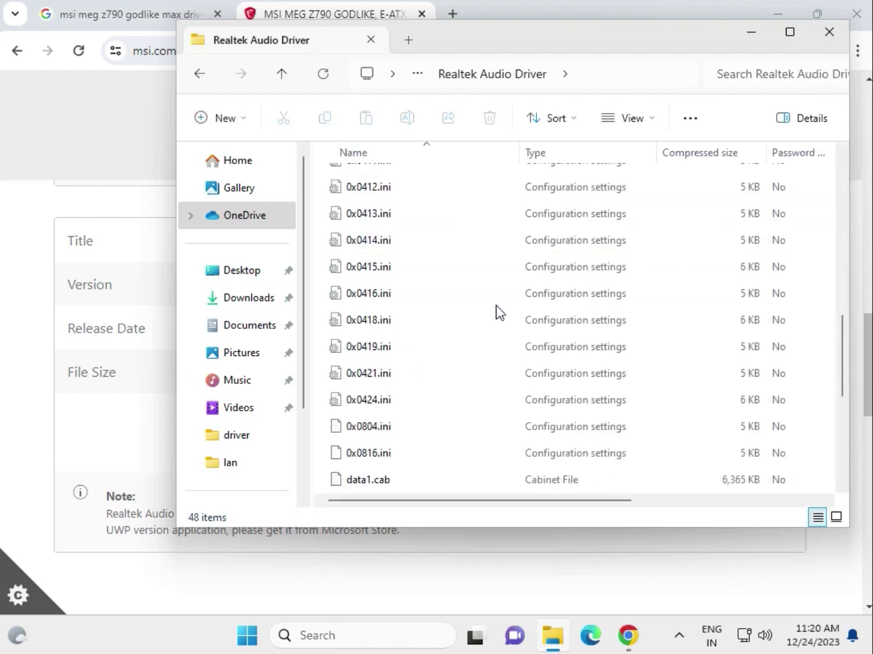
{"action": "left_click", "coordinate": [360, 375]}
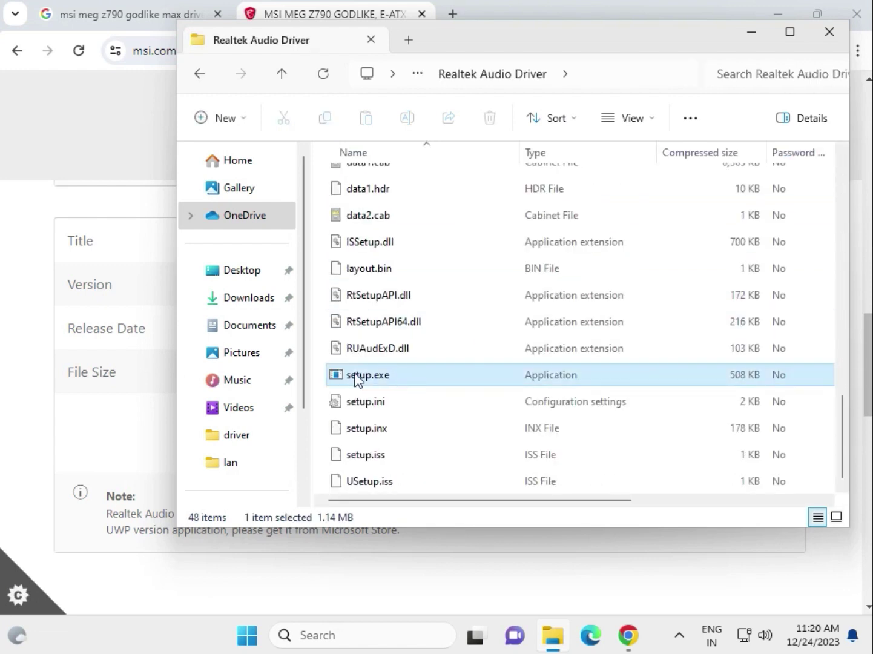
{"action": "double_click", "coordinate": [408, 380]}
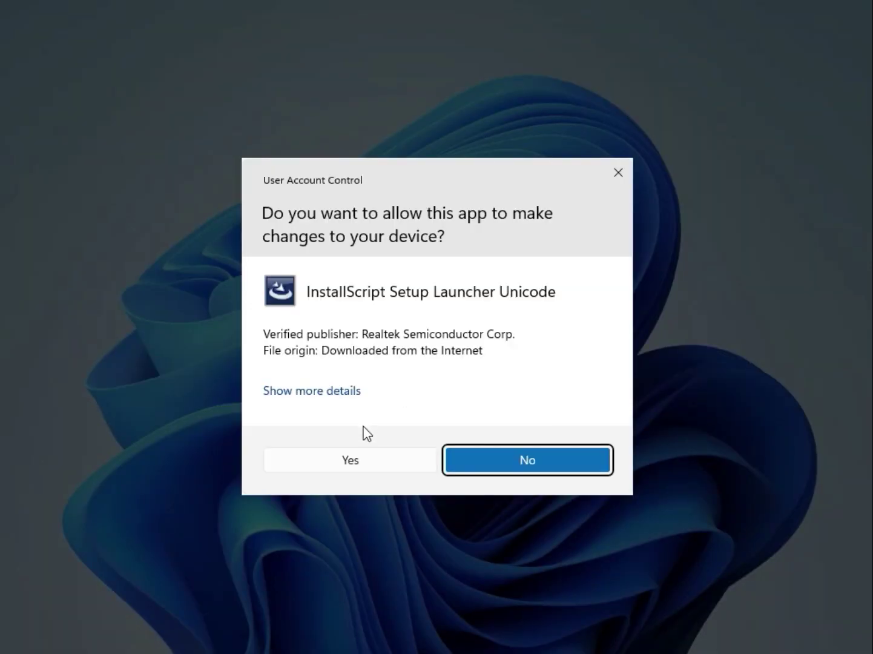
{"action": "left_click", "coordinate": [354, 461]}
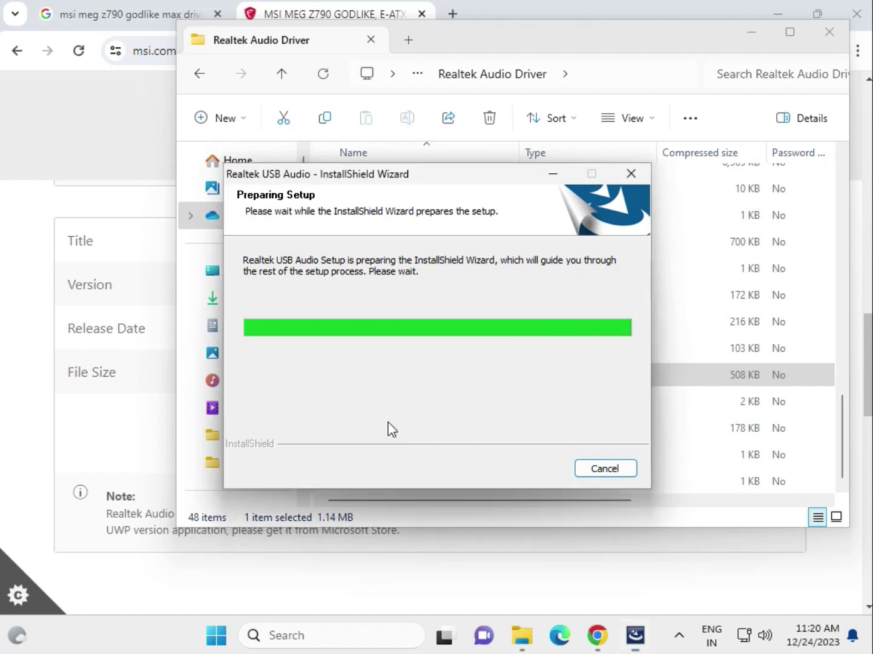
Step: Complete the Realtek USB Audio setup wizard with the option to restart the computer later, and close the Realtek Audio Driver folder
{"action": "left_click", "coordinate": [516, 469]}
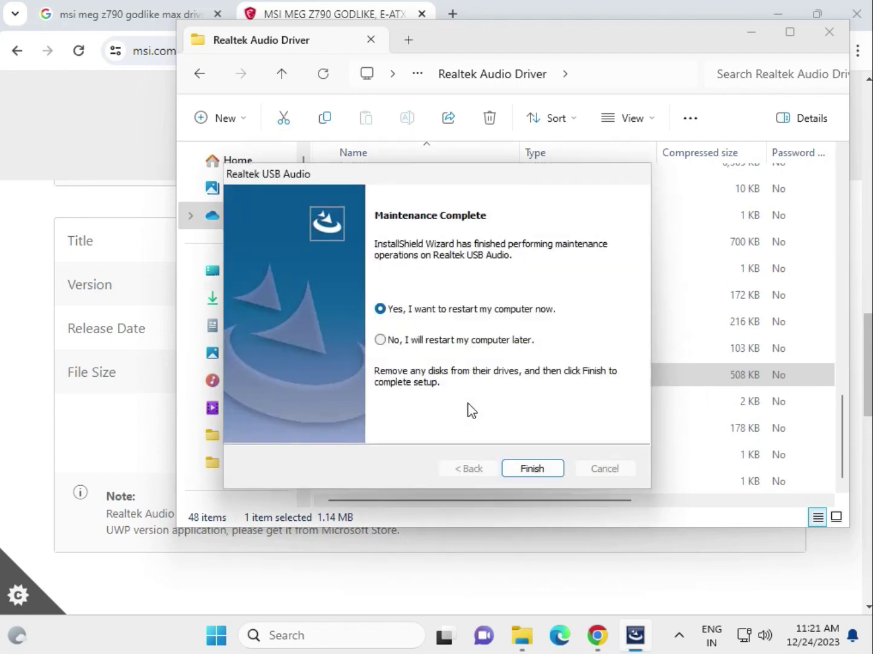
{"action": "left_click", "coordinate": [391, 341]}
{"action": "left_click", "coordinate": [532, 466]}
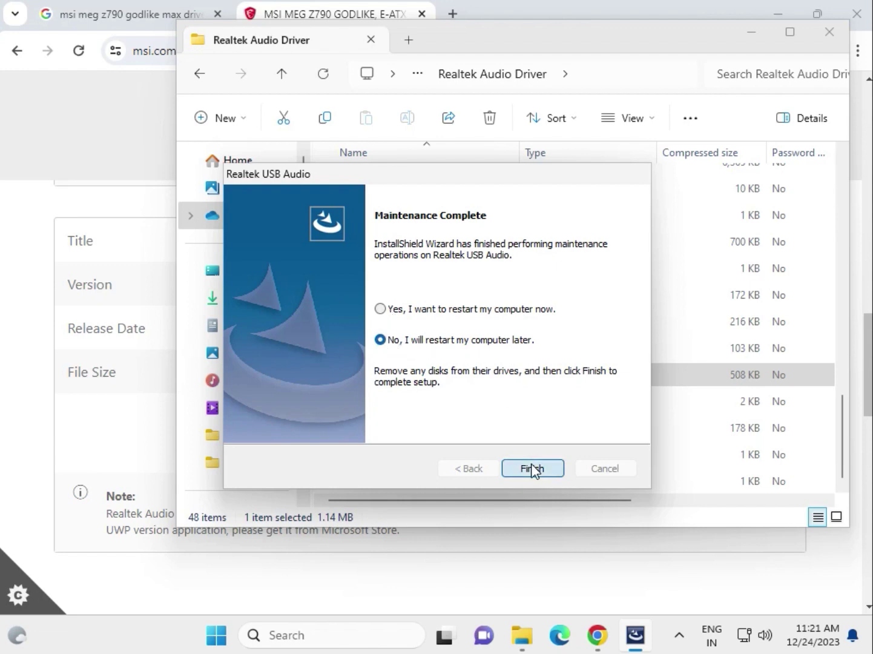
{"action": "left_click", "coordinate": [833, 27]}
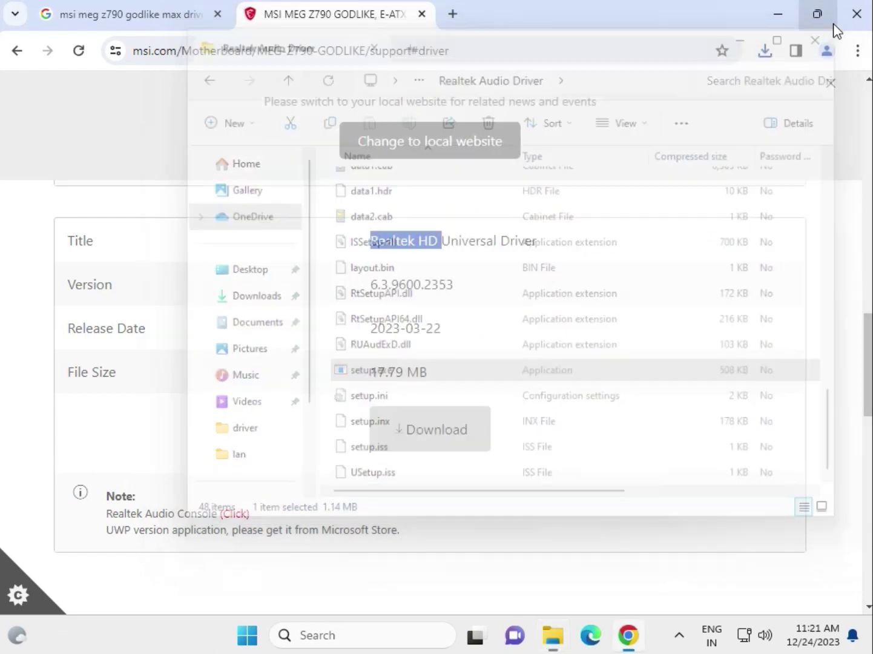
Step: Switch the driver group from On-Board Audio Drivers to LAN Drivers
{"action": "scroll", "coordinate": [428, 236], "scroll_direction": "up", "scroll_amount": 1}
{"action": "scroll", "coordinate": [429, 236], "scroll_direction": "up", "scroll_amount": 6}
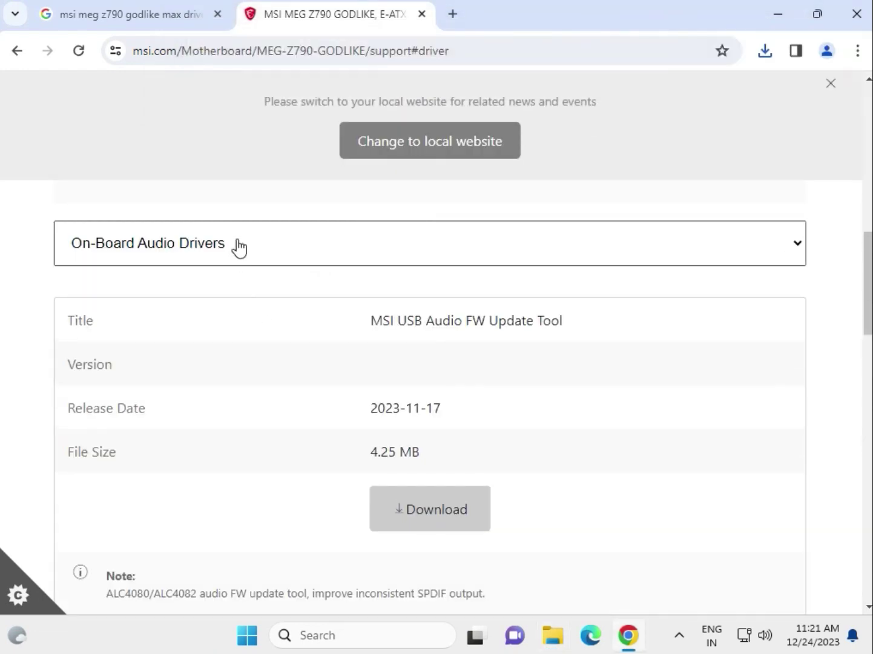
{"action": "left_click", "coordinate": [239, 247]}
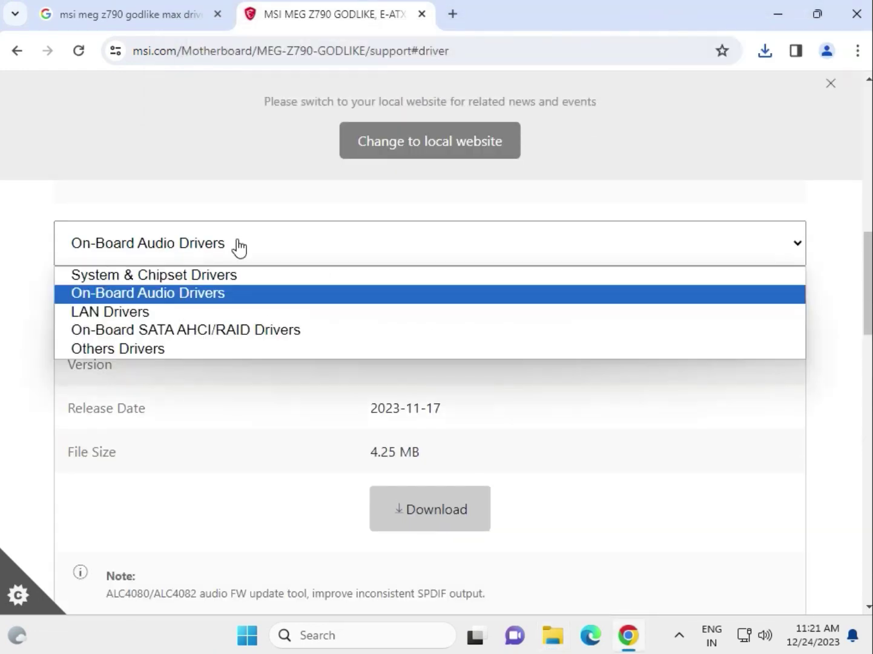
{"action": "left_click", "coordinate": [143, 311]}
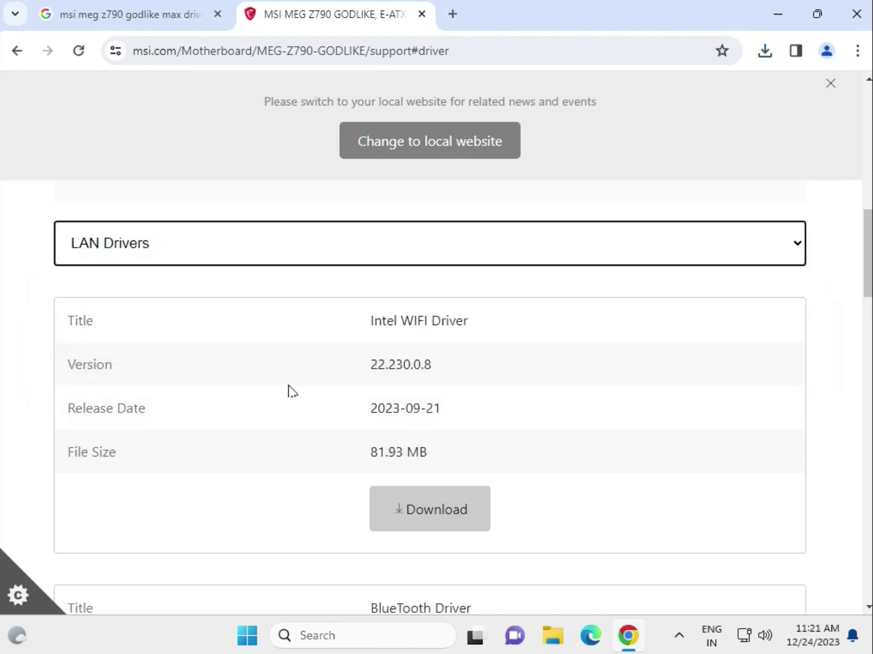
Step: Look through the listed LAN drivers and download the Intel WIFI Driver, version 22.230.0.8
{"action": "scroll", "coordinate": [488, 454], "scroll_direction": "down", "scroll_amount": 2}
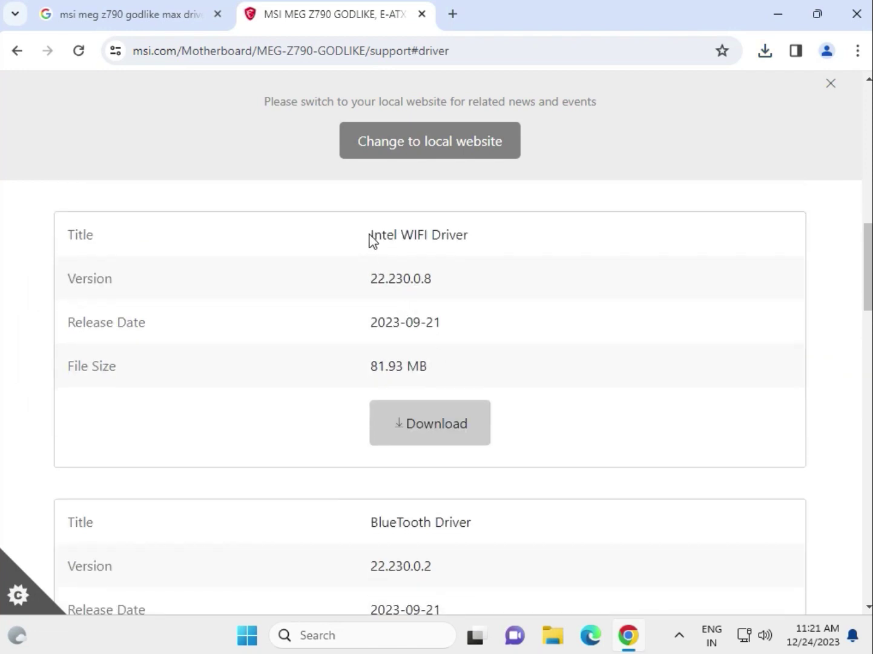
{"action": "left_click_drag", "start_coordinate": [370, 234], "coordinate": [466, 235]}
{"action": "scroll", "coordinate": [537, 370], "scroll_direction": "down", "scroll_amount": 2}
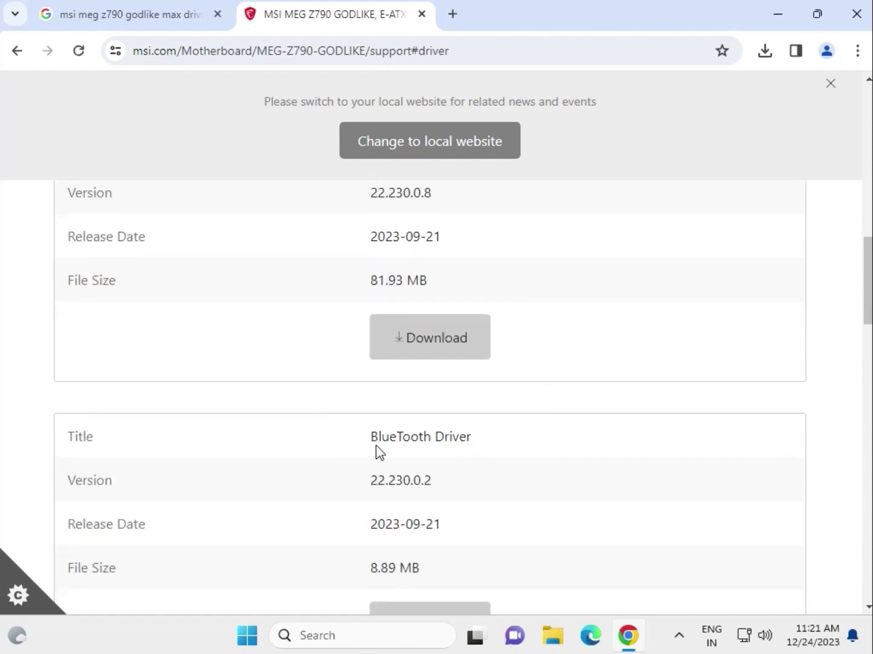
{"action": "left_click_drag", "start_coordinate": [374, 438], "coordinate": [491, 438]}
{"action": "scroll", "coordinate": [522, 451], "scroll_direction": "down", "scroll_amount": 6}
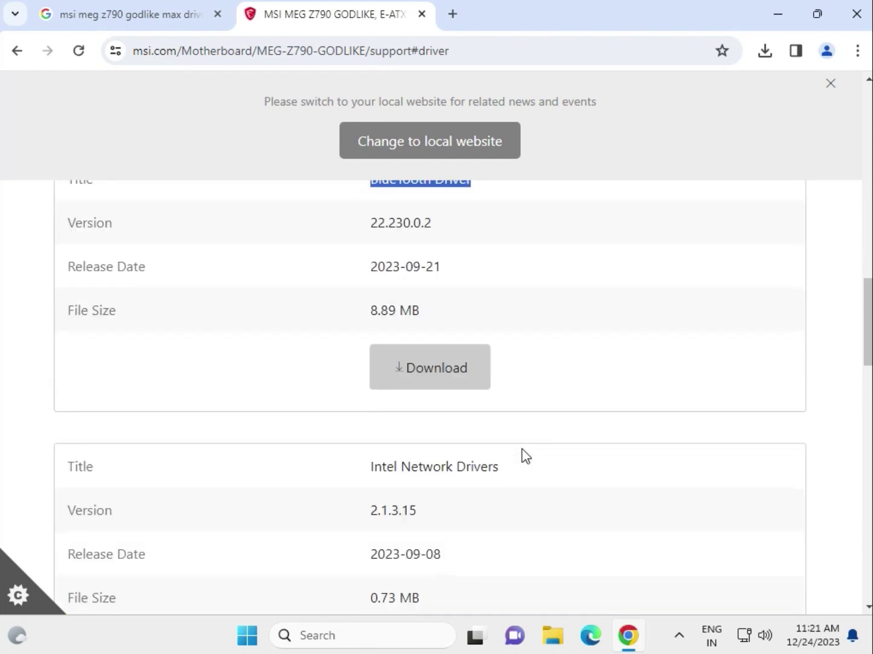
{"action": "left_click_drag", "start_coordinate": [373, 467], "coordinate": [526, 460]}
{"action": "scroll", "coordinate": [524, 442], "scroll_direction": "up", "scroll_amount": 10}
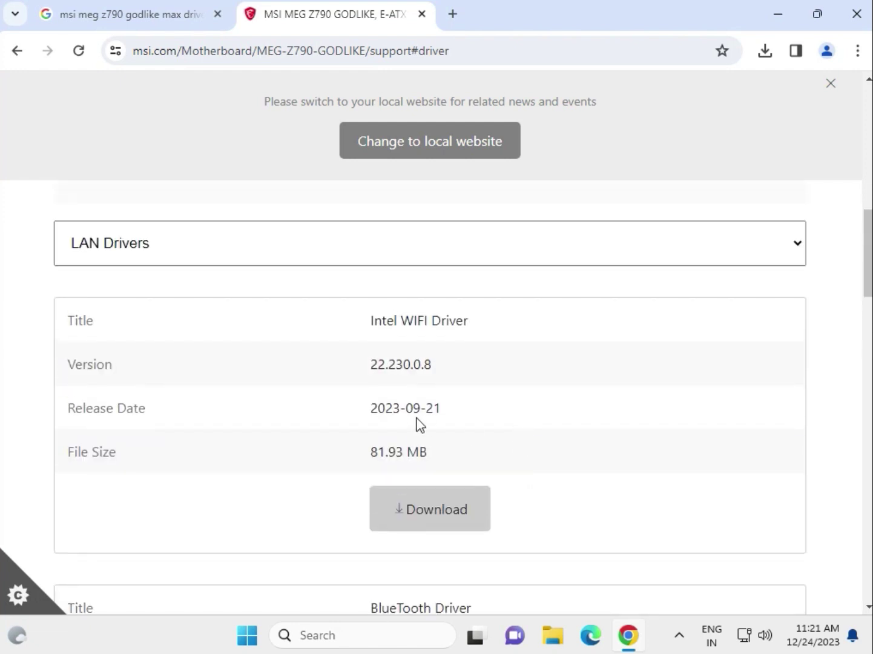
{"action": "left_click", "coordinate": [428, 515]}
Step: Download the BlueTooth Driver, version 22.230.0.2, from the LAN drivers list
{"action": "scroll", "coordinate": [521, 456], "scroll_direction": "down", "scroll_amount": 6}
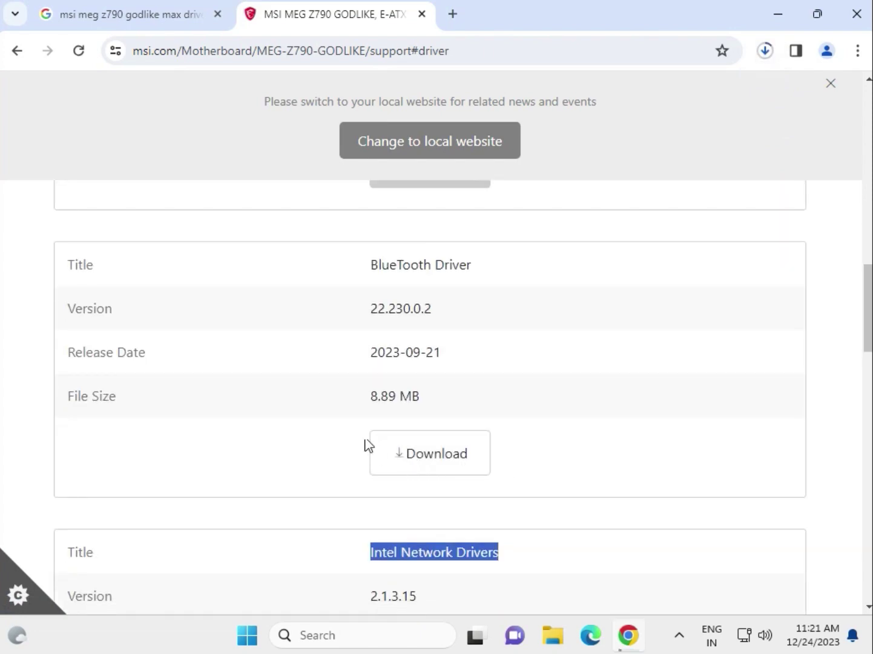
{"action": "left_click_drag", "start_coordinate": [369, 399], "coordinate": [430, 405]}
{"action": "left_click", "coordinate": [431, 451]}
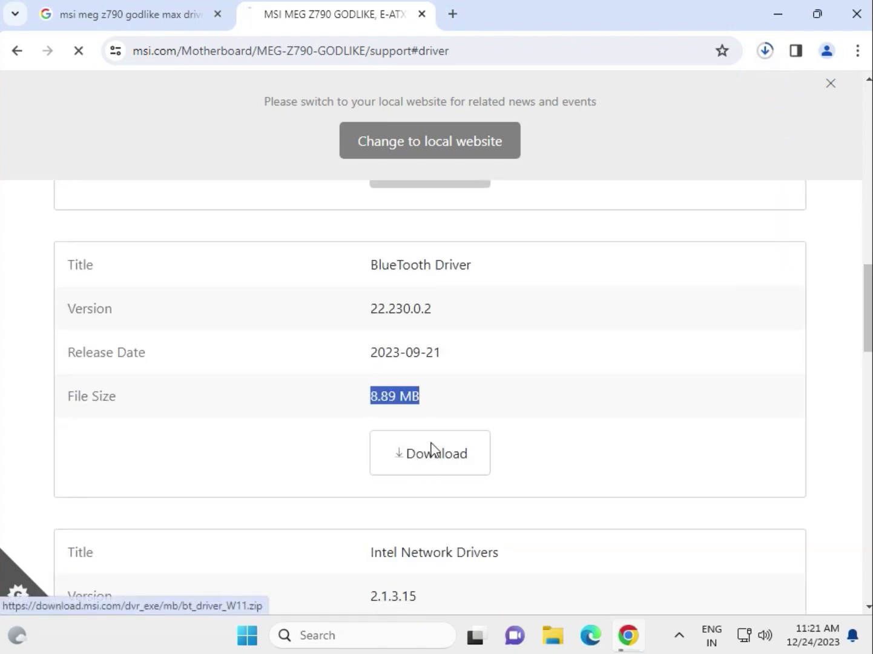
Step: Download the Intel Network Drivers, version 2.1.3.15, for the I225/I226 chip
{"action": "scroll", "coordinate": [430, 453], "scroll_direction": "down", "scroll_amount": 4}
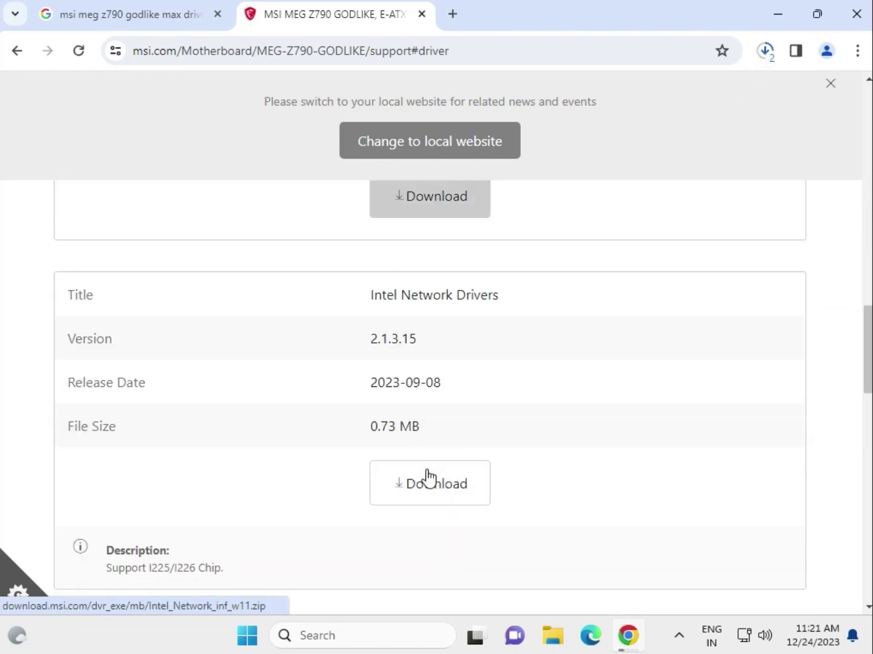
{"action": "left_click", "coordinate": [429, 478]}
{"action": "left_click_drag", "start_coordinate": [373, 294], "coordinate": [505, 306]}
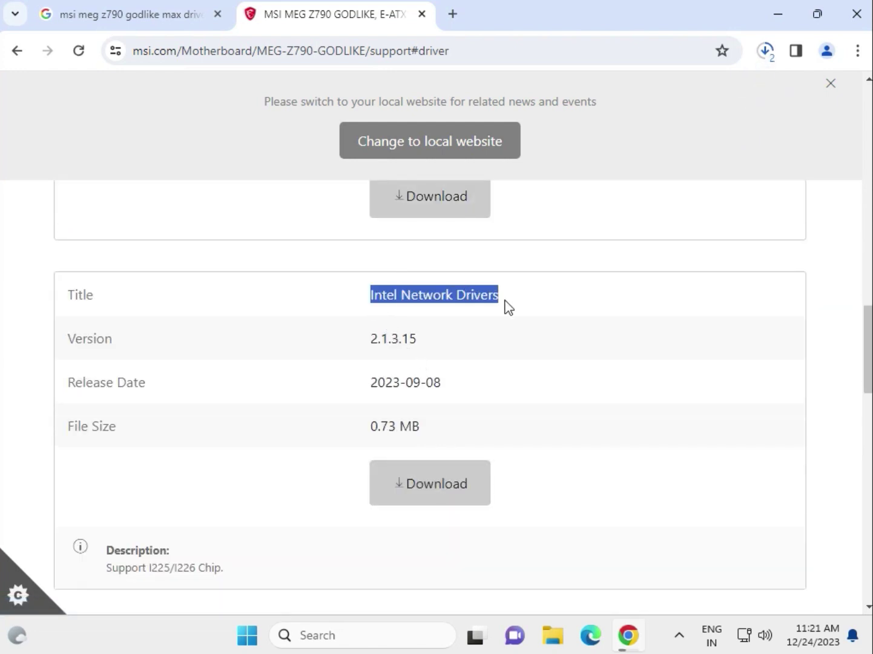
{"action": "left_click", "coordinate": [433, 492]}
Step: Download the 10G Super Lan Drivers, version 3.1.6.0, from the end of the LAN drivers list
{"action": "scroll", "coordinate": [509, 459], "scroll_direction": "down", "scroll_amount": 4}
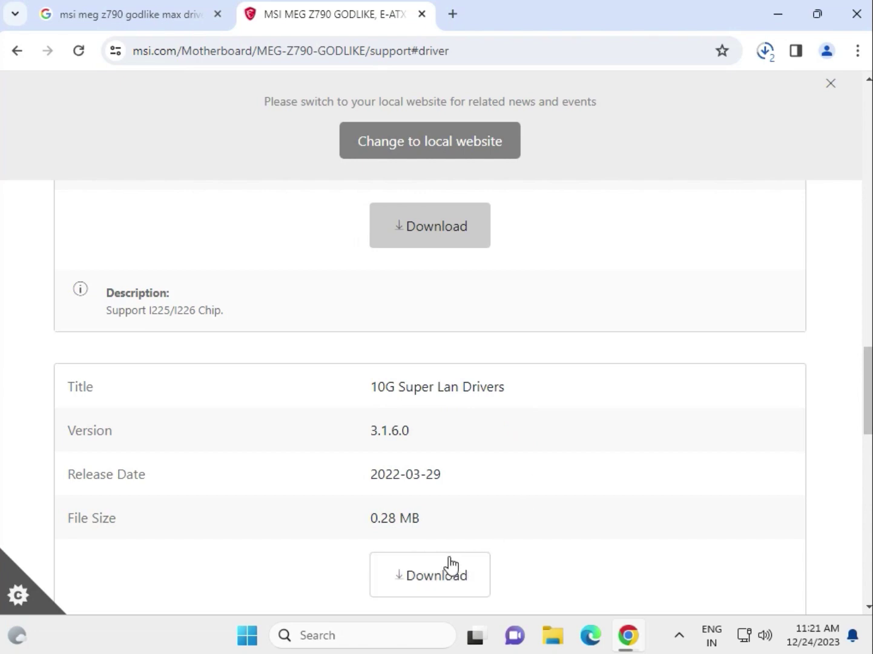
{"action": "scroll", "coordinate": [459, 565], "scroll_direction": "down", "scroll_amount": 3}
{"action": "scroll", "coordinate": [458, 564], "scroll_direction": "up", "scroll_amount": 3}
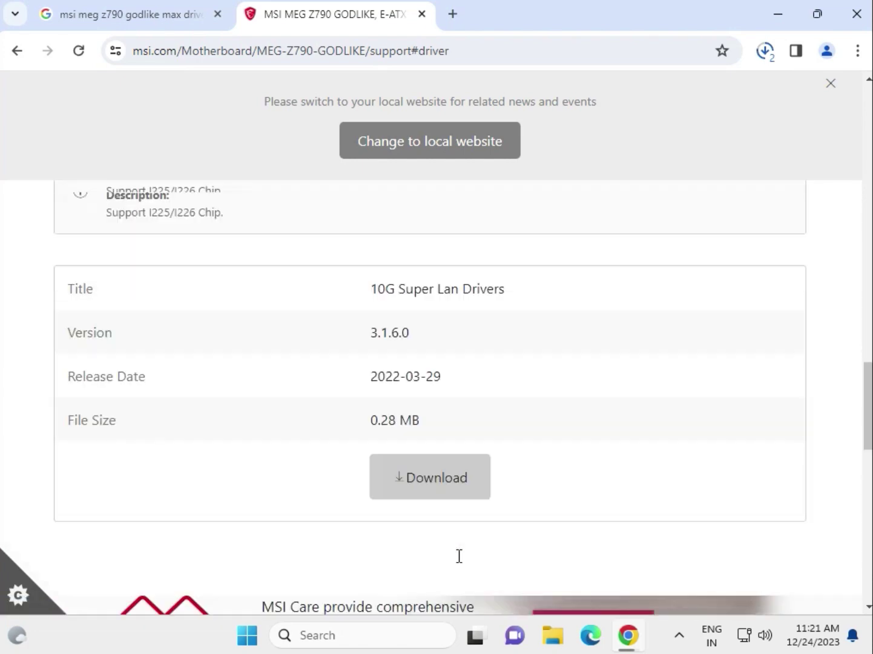
{"action": "scroll", "coordinate": [496, 462], "scroll_direction": "up", "scroll_amount": 8}
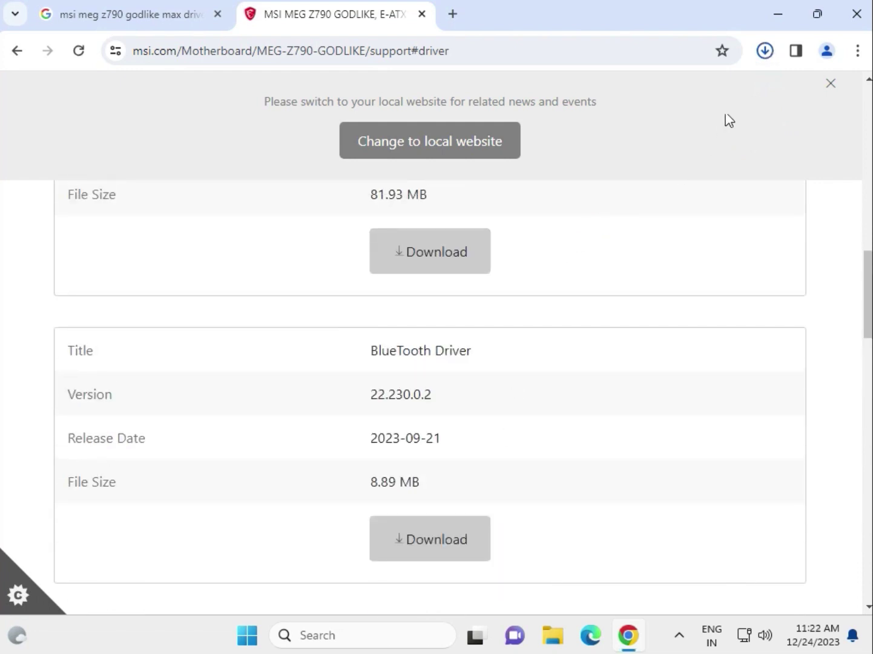
Step: Open the downloaded 10g_super_lan.zip and go to the Win11 folder inside 10G SUPER LAN Drivers
{"action": "left_click", "coordinate": [763, 53]}
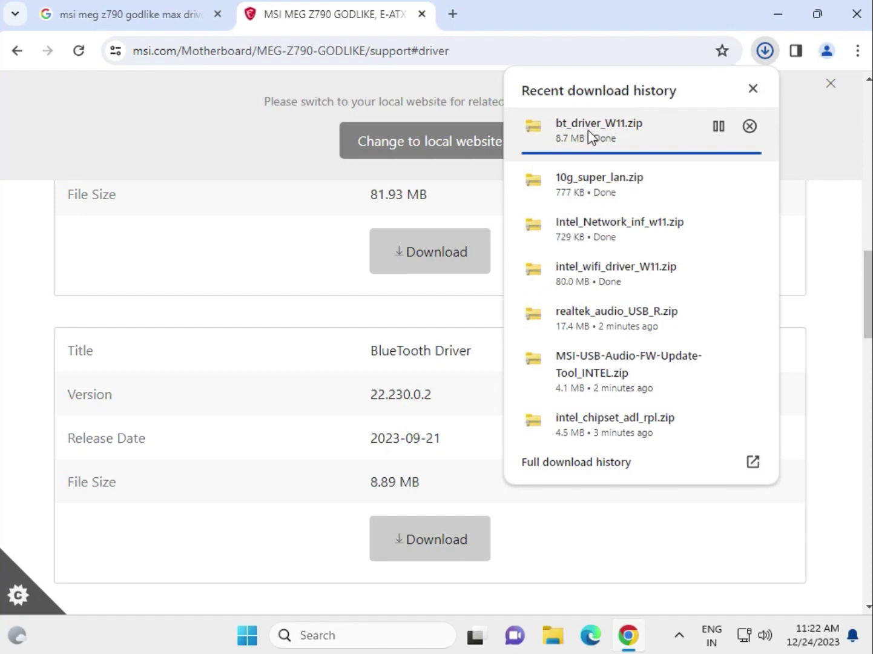
{"action": "left_click", "coordinate": [621, 181]}
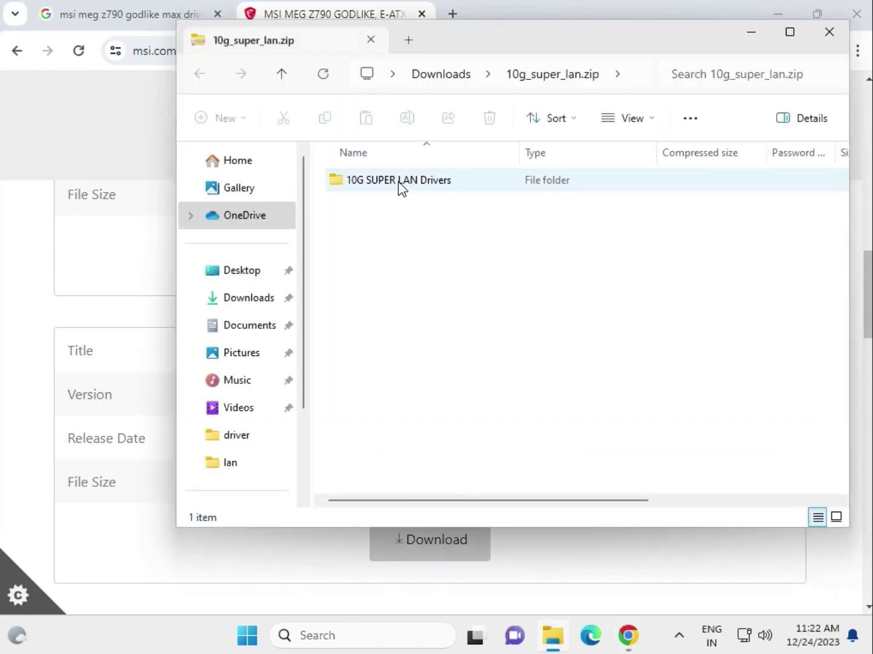
{"action": "double_click", "coordinate": [398, 185]}
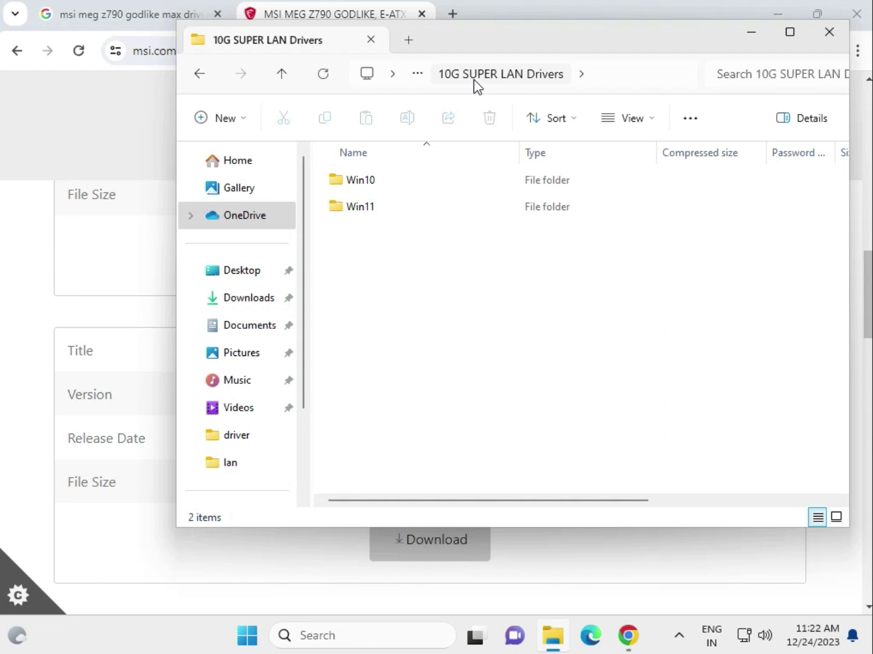
{"action": "double_click", "coordinate": [385, 203]}
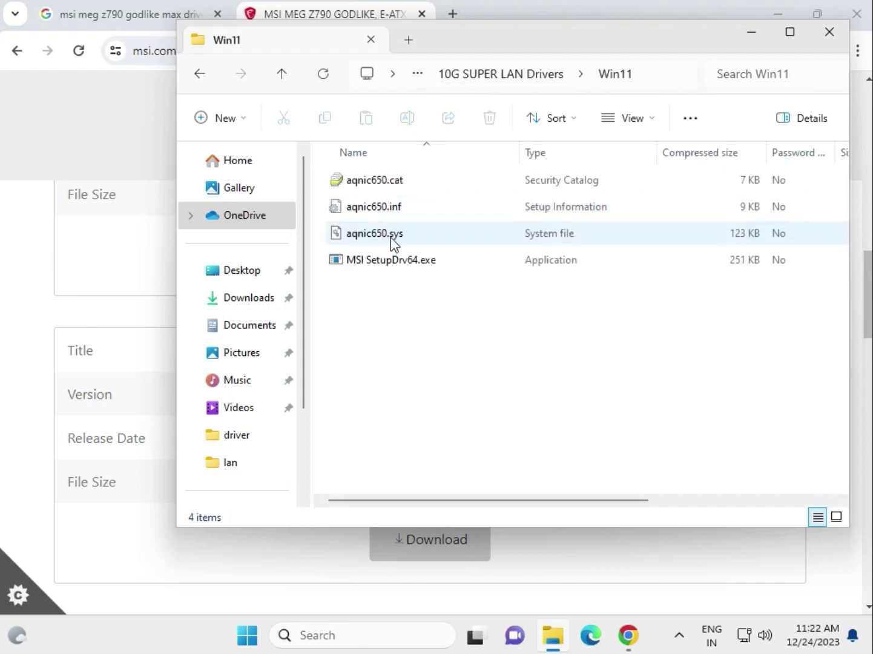
Step: Run MSI SetupDrv64.exe from the Win11 folder and allow it to make changes to the device
{"action": "left_click", "coordinate": [379, 265]}
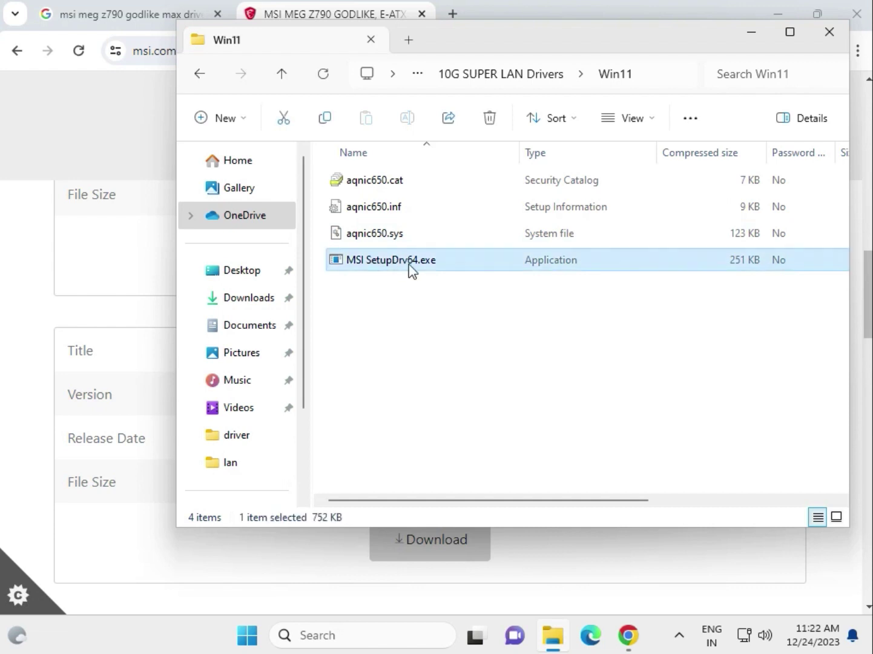
{"action": "double_click", "coordinate": [428, 262]}
{"action": "left_click", "coordinate": [459, 352]}
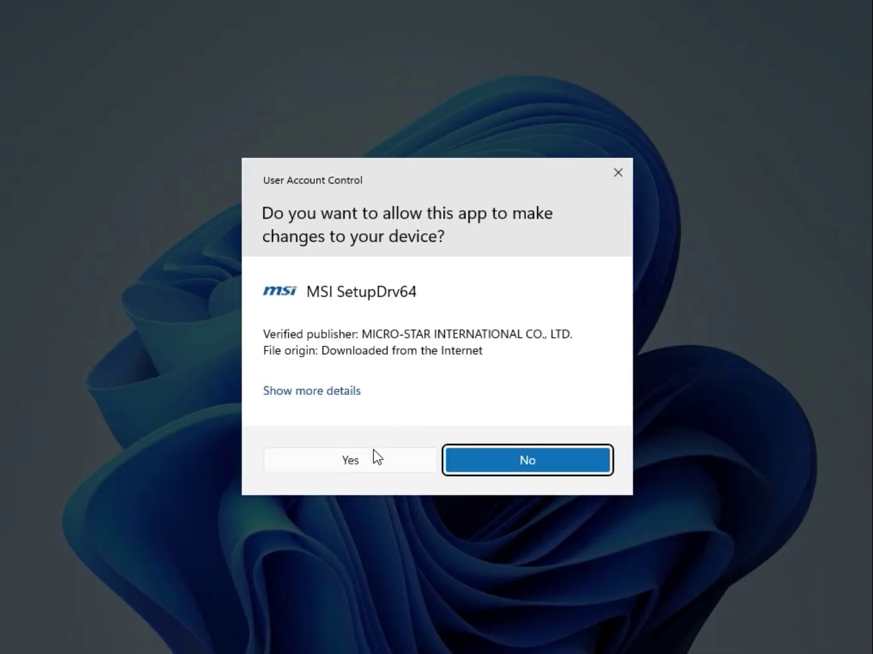
{"action": "left_click", "coordinate": [375, 458]}
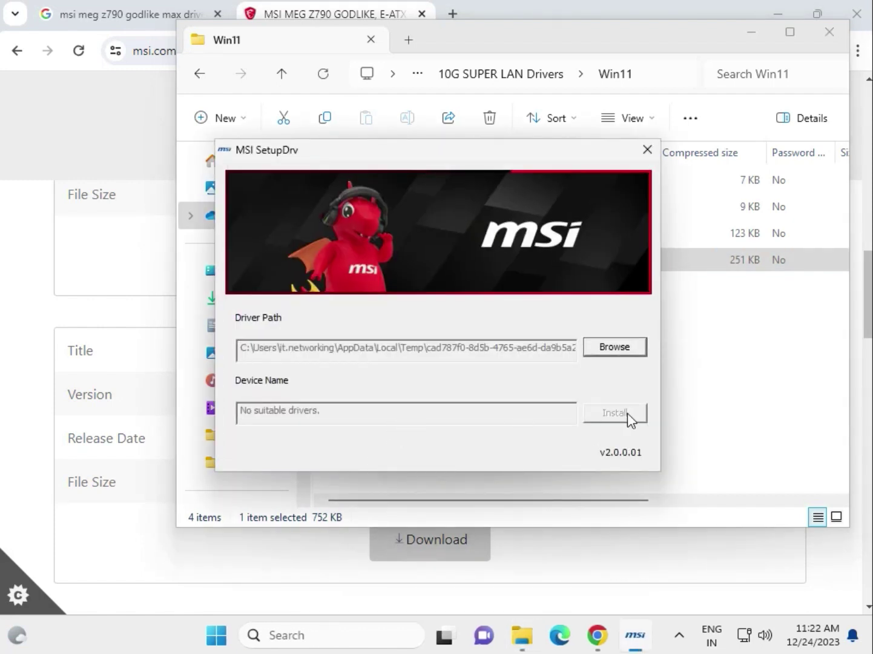
Step: Try to point the MSI SetupDrv driver path to the user's profile folder, and close the setup tool
{"action": "left_click", "coordinate": [614, 347]}
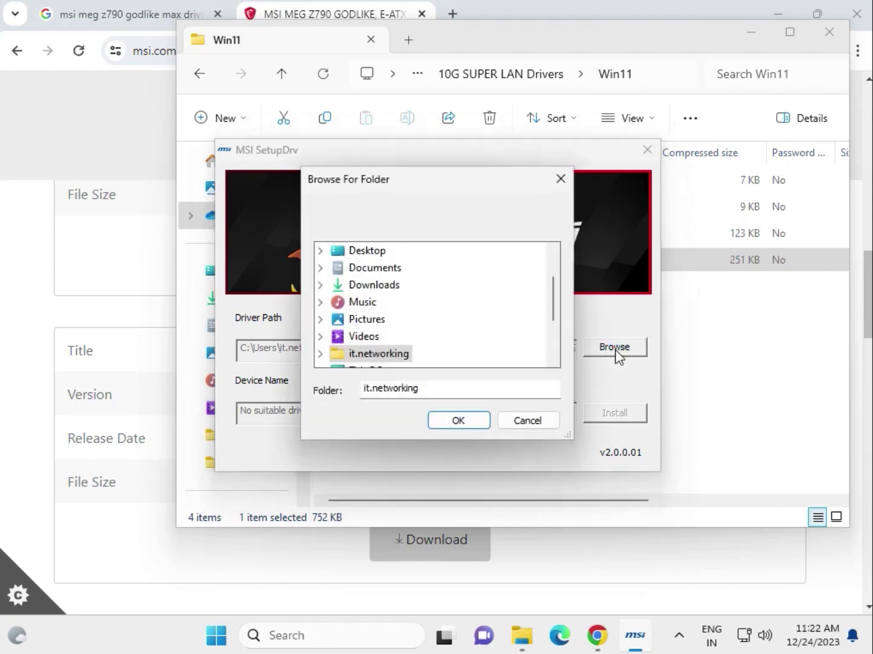
{"action": "left_click", "coordinate": [465, 418]}
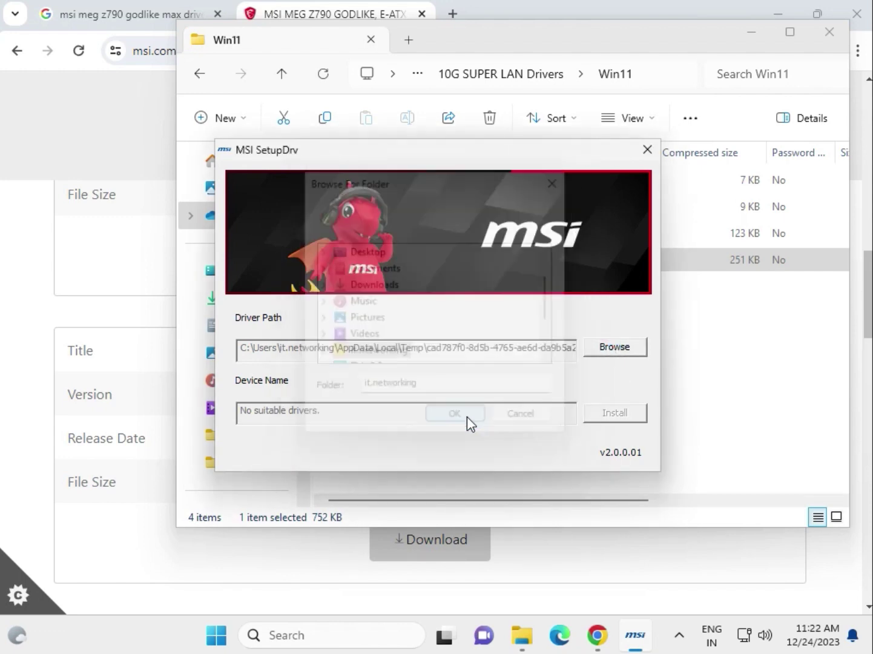
{"action": "left_click", "coordinate": [648, 150]}
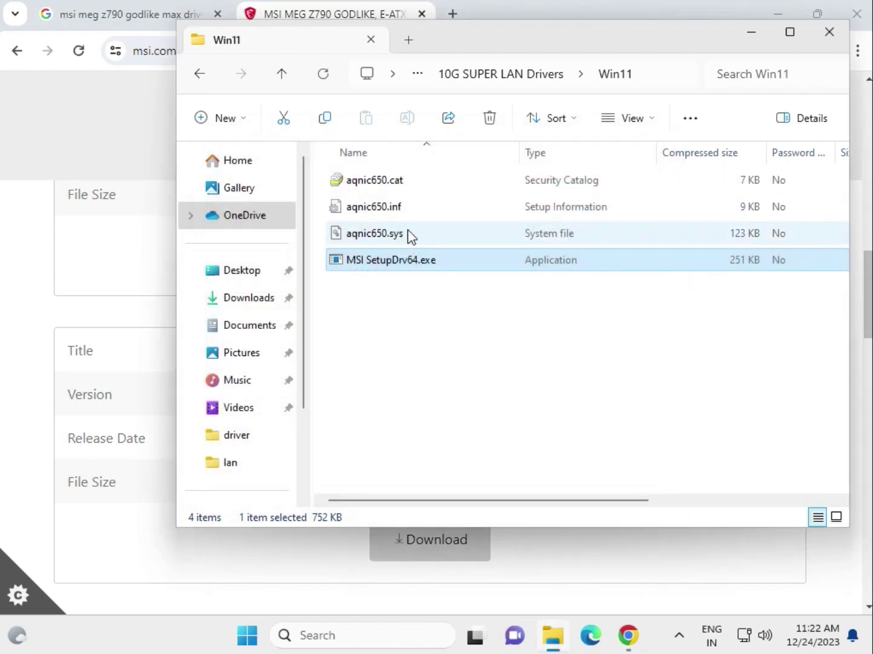
Step: Run MSI SetupDrv64.exe from the Win11 folder again, try the Downloads folder as the driver path, and close the setup tool
{"action": "double_click", "coordinate": [428, 266]}
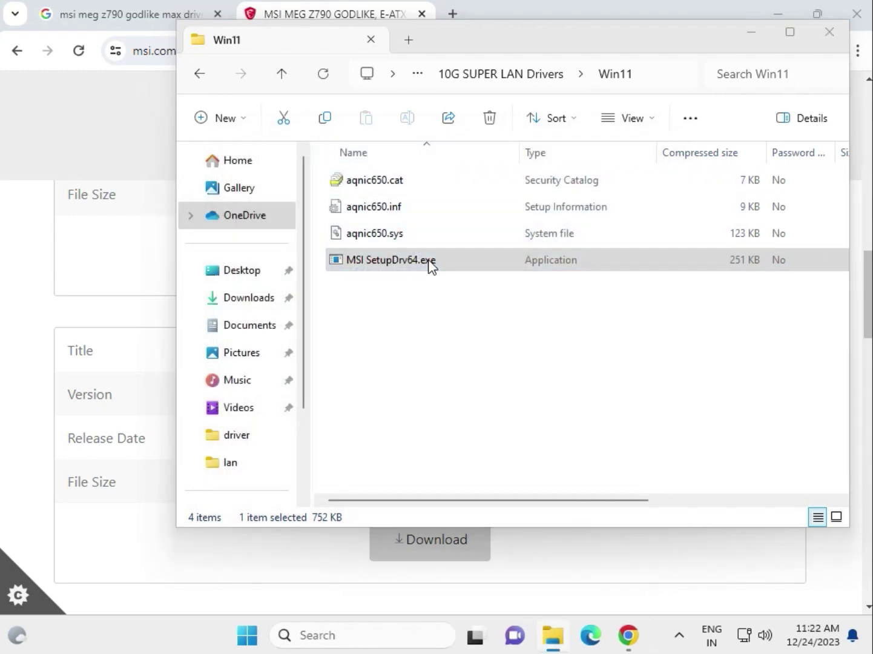
{"action": "left_click", "coordinate": [474, 353]}
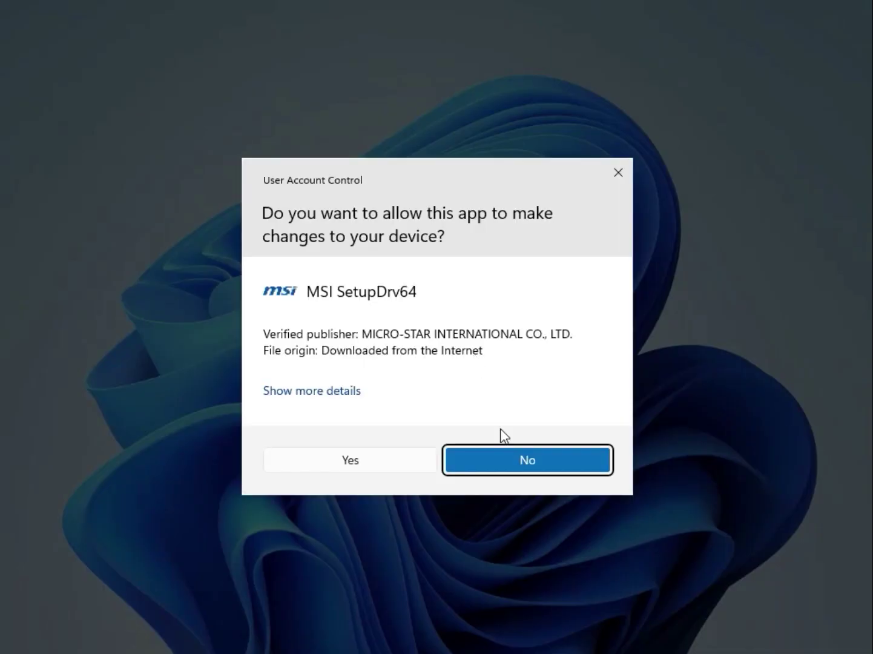
{"action": "left_click", "coordinate": [394, 462]}
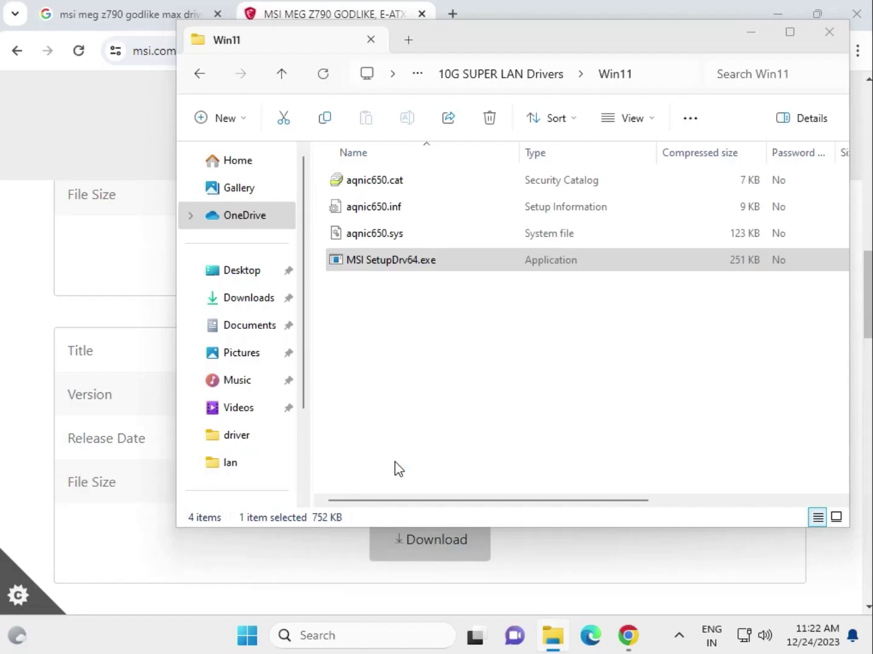
{"action": "left_click", "coordinate": [617, 353]}
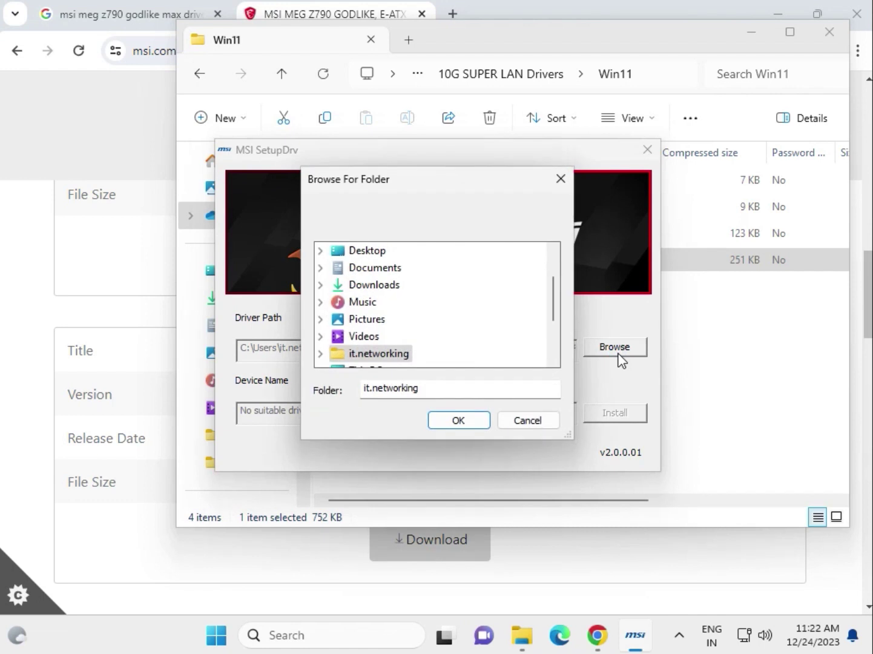
{"action": "left_click", "coordinate": [372, 276]}
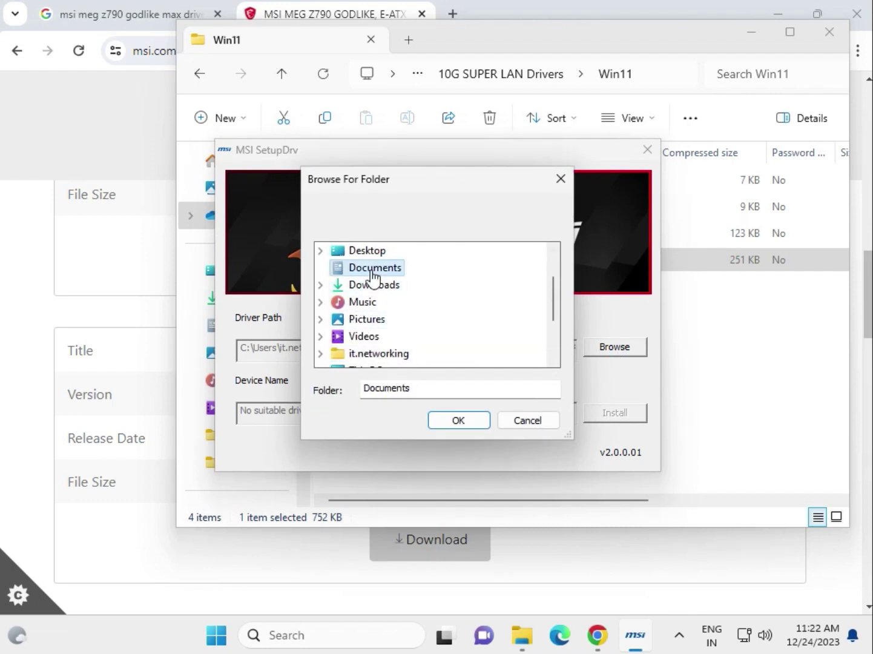
{"action": "left_click", "coordinate": [366, 286]}
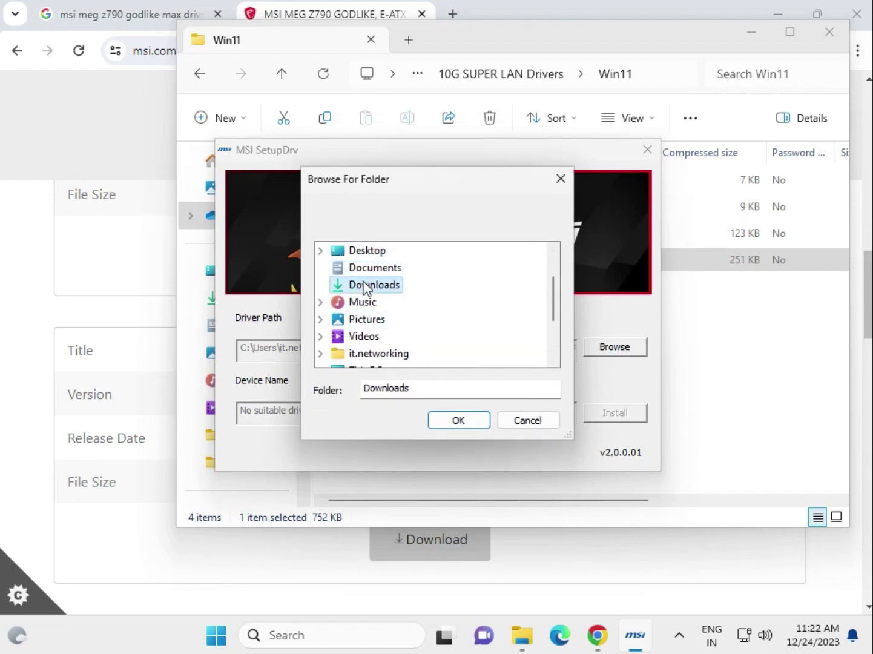
{"action": "left_click", "coordinate": [445, 418]}
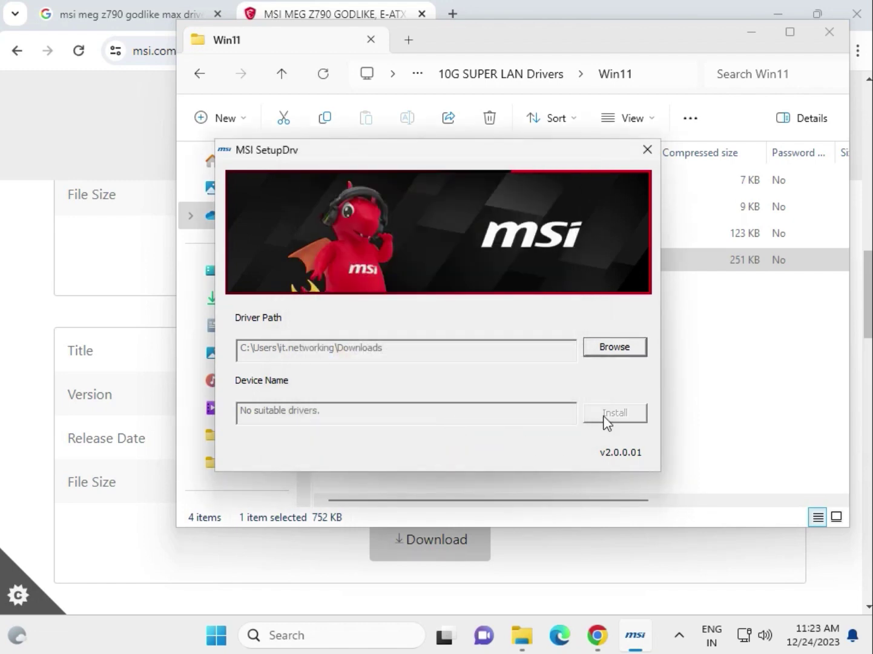
{"action": "left_click", "coordinate": [648, 149]}
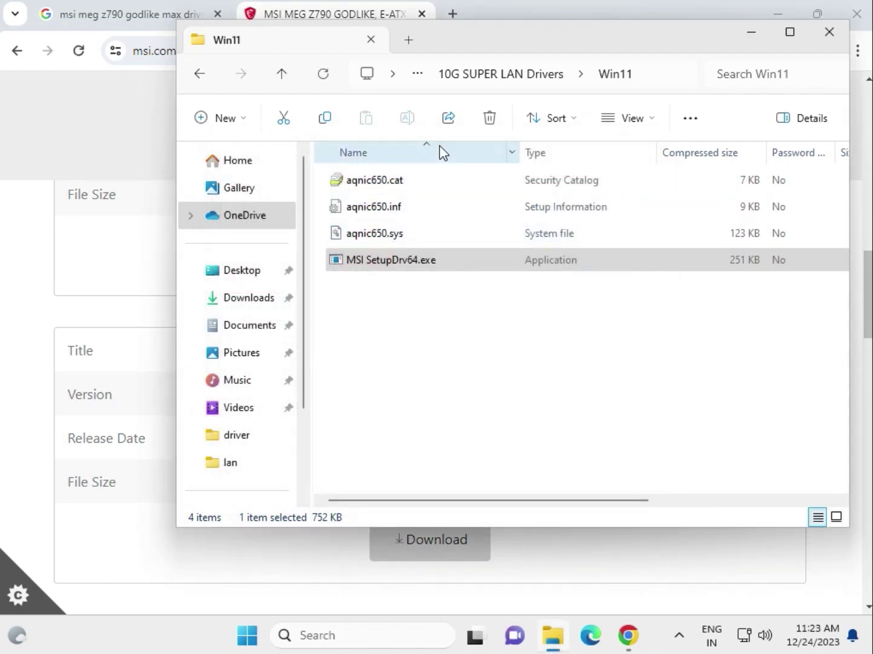
Step: Try running MSI SetupDrv64.exe from the Win10 folder of 10G SUPER LAN Drivers, and close the setup tool and folder window
{"action": "left_click", "coordinate": [515, 73]}
{"action": "double_click", "coordinate": [401, 184]}
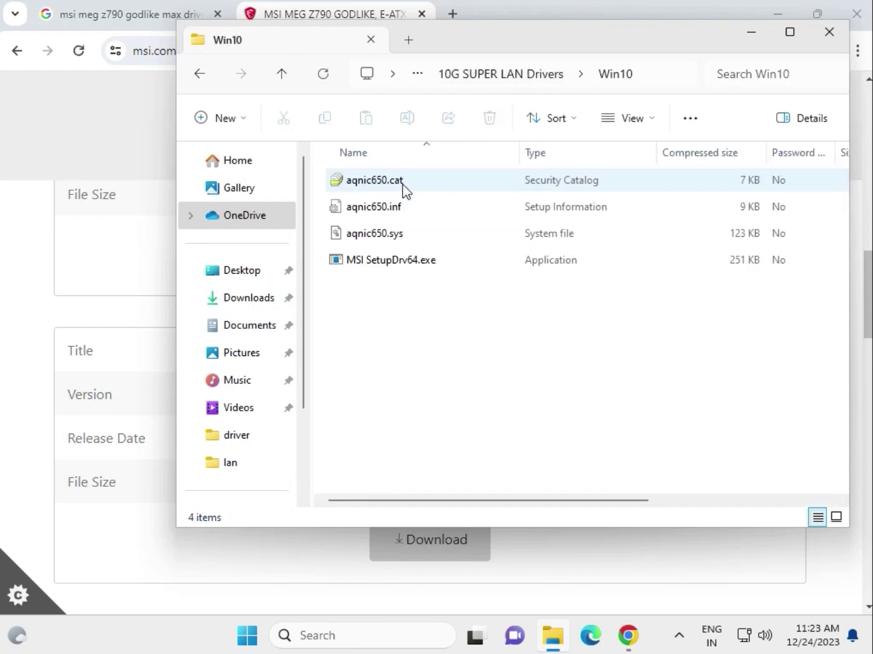
{"action": "double_click", "coordinate": [422, 262]}
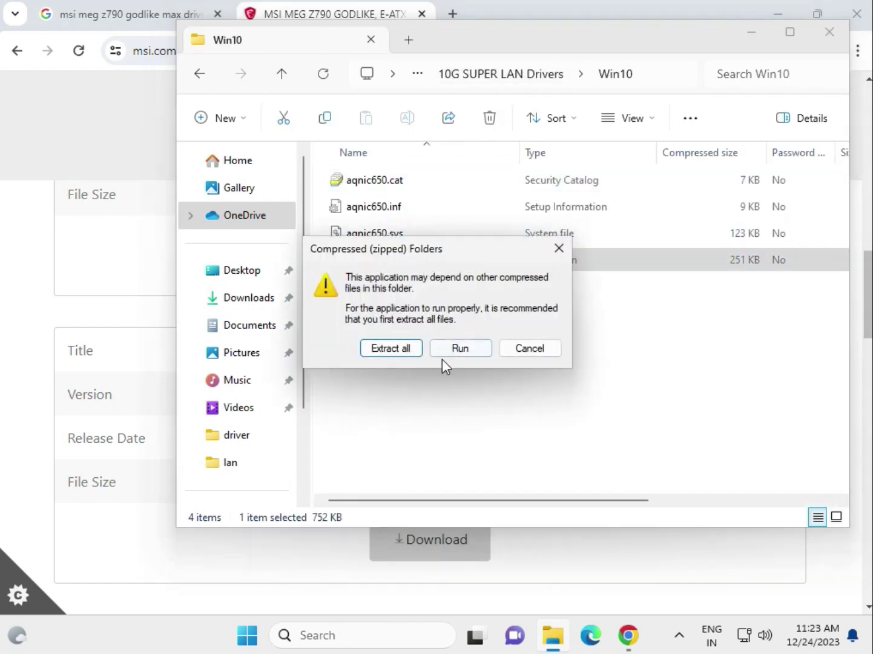
{"action": "left_click", "coordinate": [465, 349]}
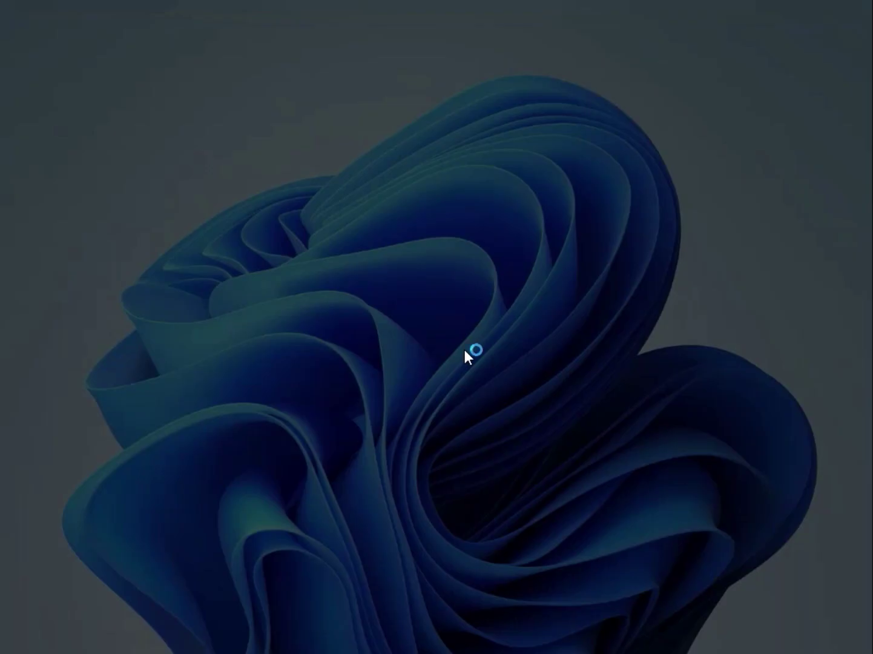
{"action": "left_click", "coordinate": [375, 464]}
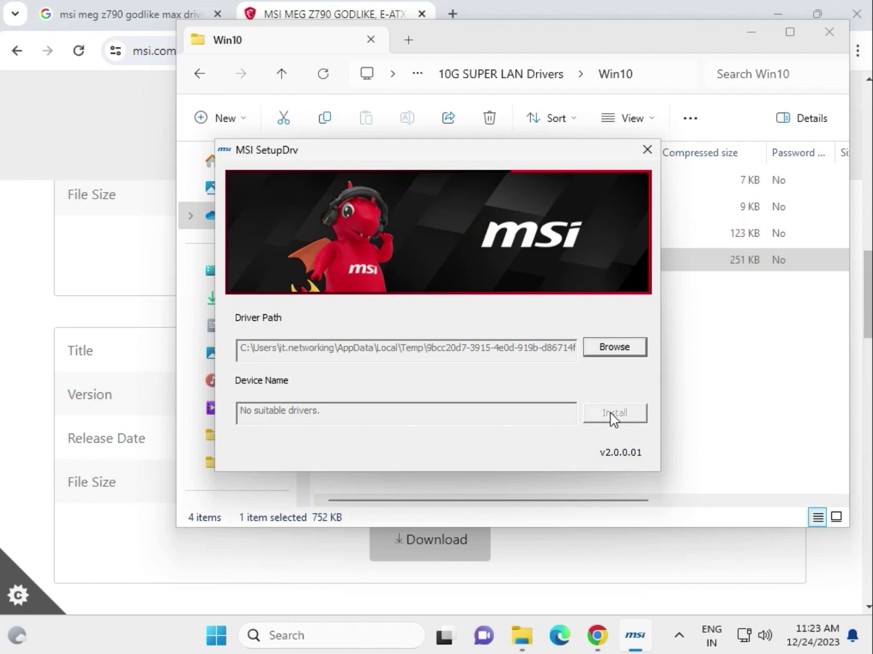
{"action": "left_click", "coordinate": [646, 150]}
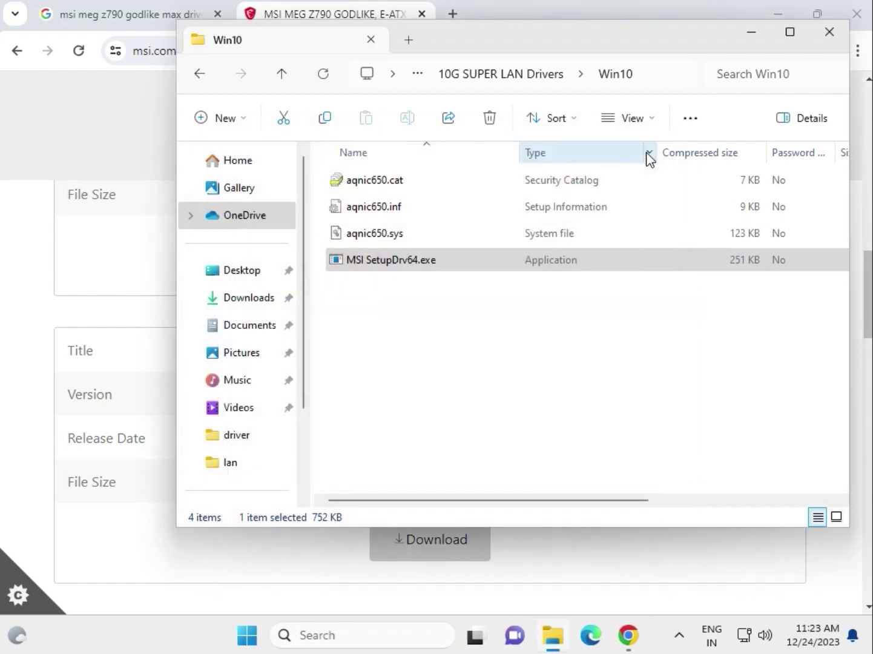
{"action": "left_click", "coordinate": [828, 32]}
Step: Open the downloaded Intel_Network_inf_w11.zip, try running MSI SetupDrv64.exe from its W11 folder, and close the setup tool and folder window
{"action": "left_click", "coordinate": [764, 51]}
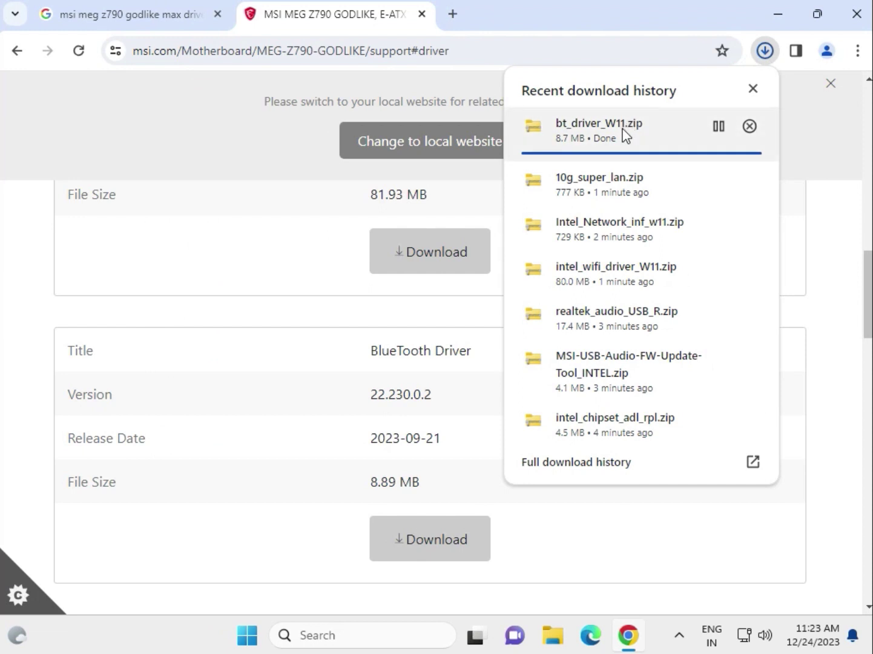
{"action": "left_click", "coordinate": [601, 228]}
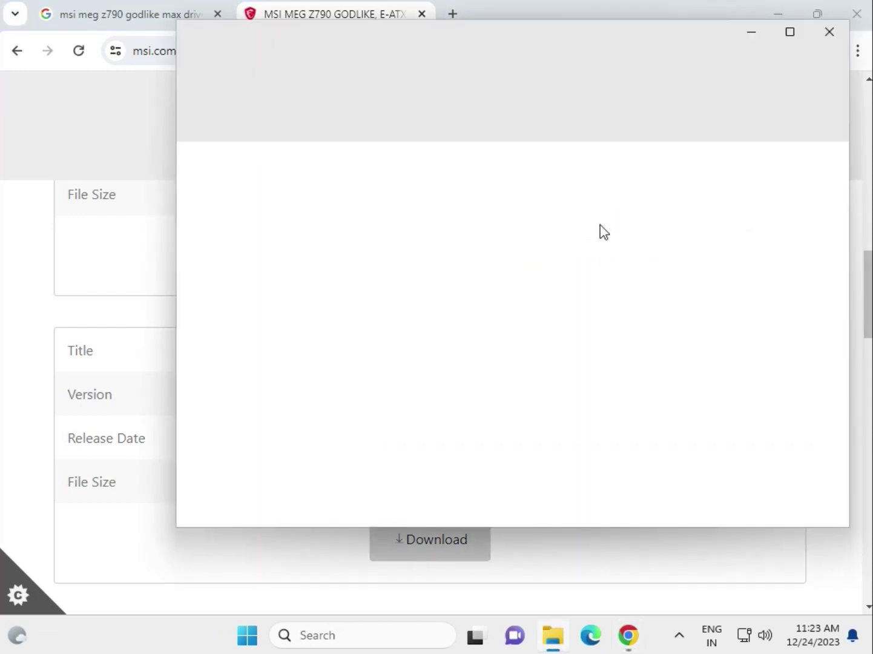
{"action": "double_click", "coordinate": [366, 190]}
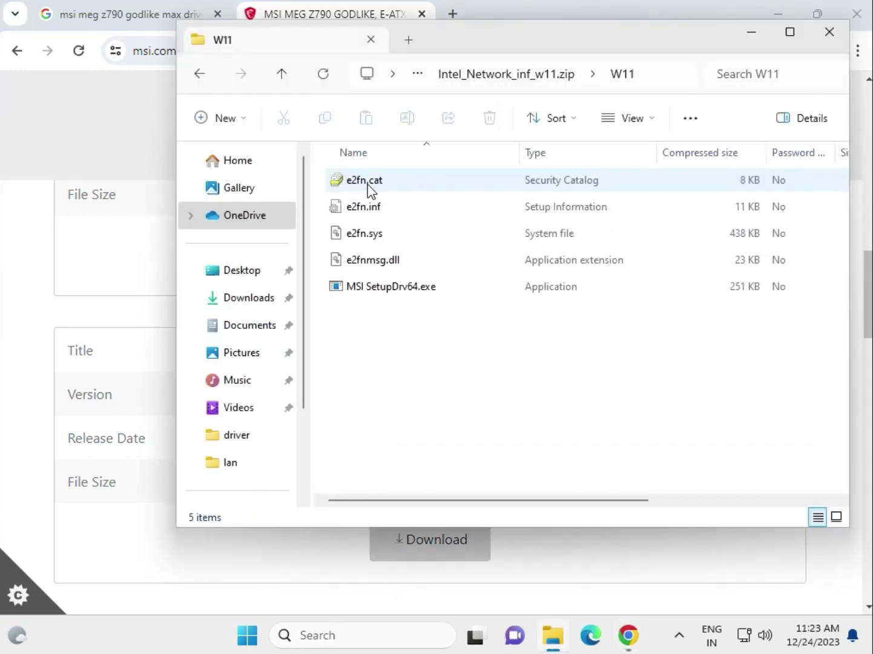
{"action": "double_click", "coordinate": [391, 291]}
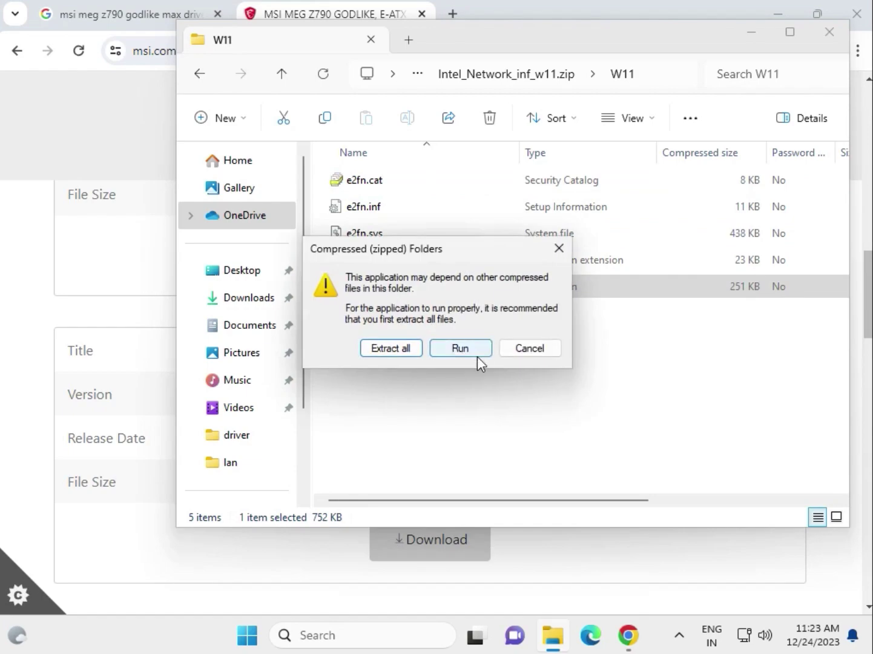
{"action": "left_click", "coordinate": [477, 356]}
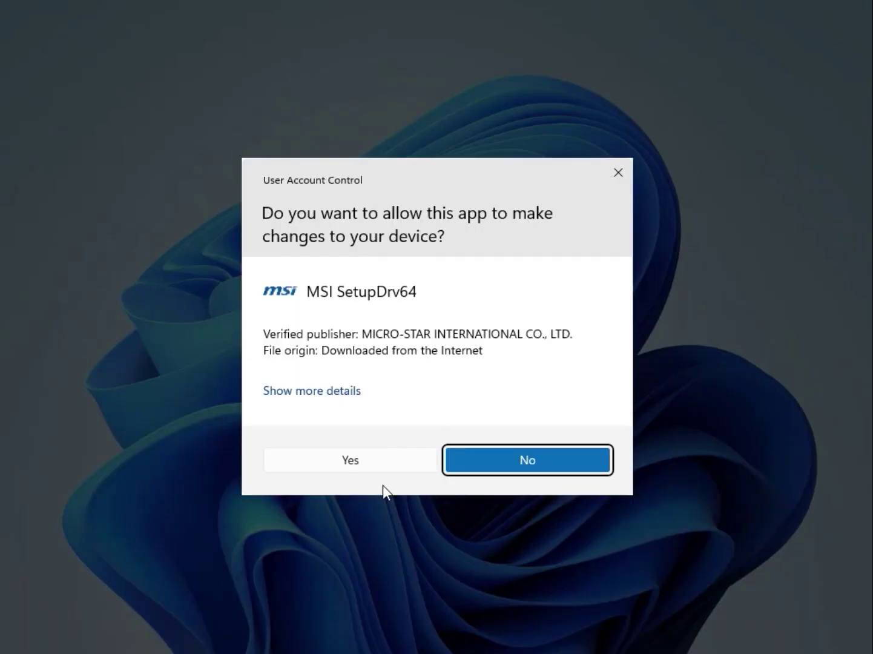
{"action": "left_click", "coordinate": [384, 468]}
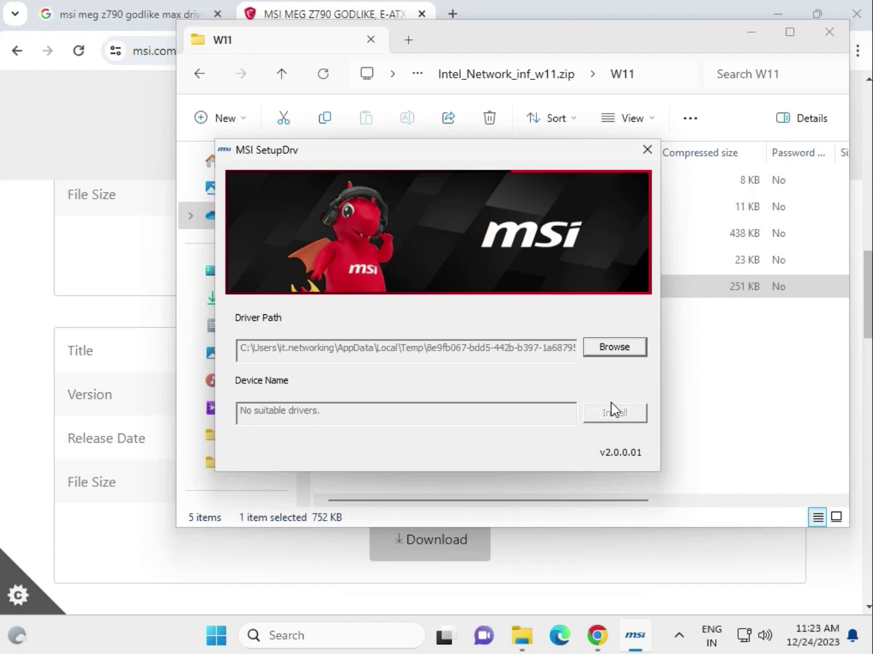
{"action": "left_click", "coordinate": [646, 150]}
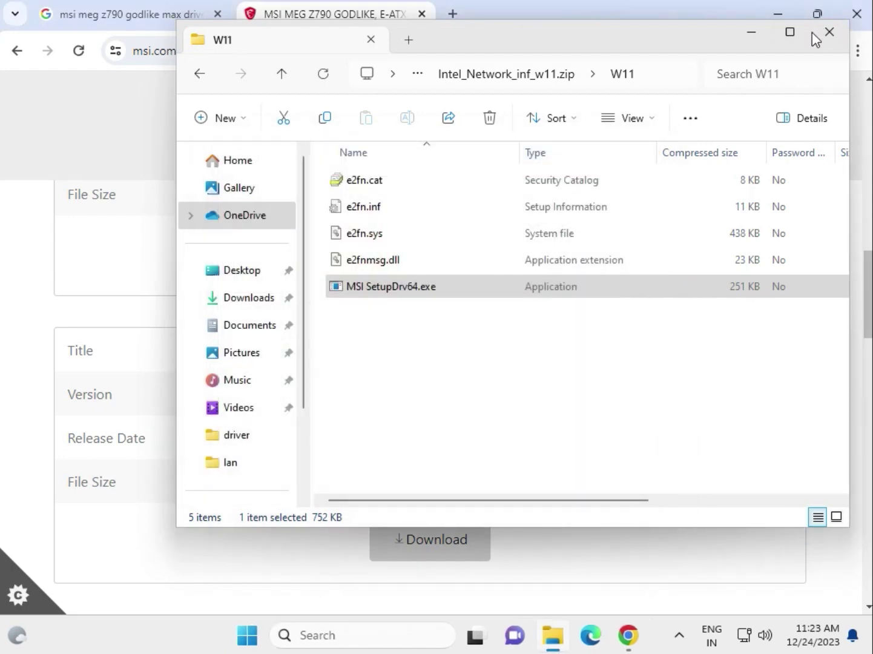
{"action": "left_click", "coordinate": [819, 33]}
Step: Switch the Win11 64 driver category on the support page to On-Board SATA AHCI/RAID Drivers
{"action": "left_click", "coordinate": [765, 51]}
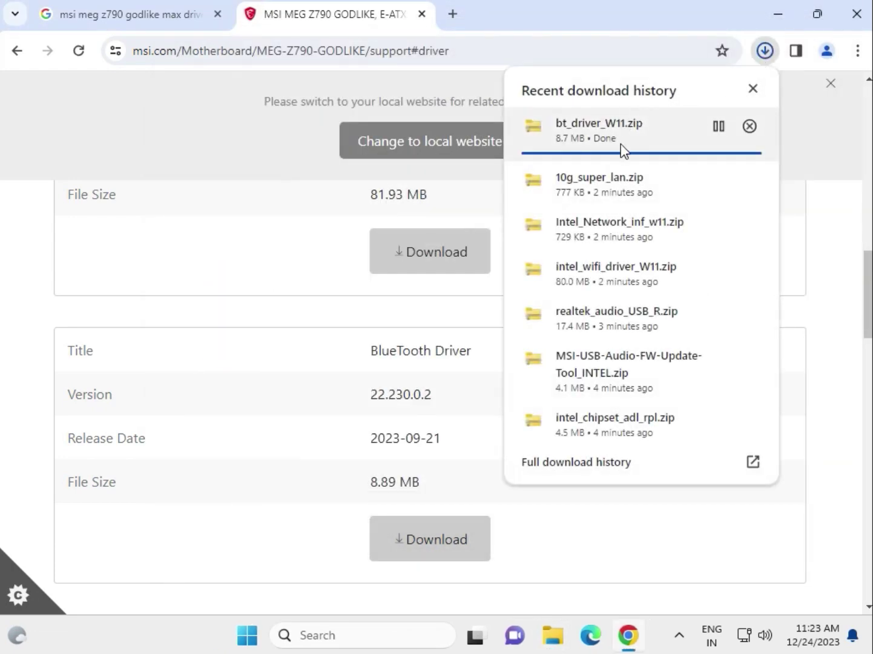
{"action": "left_click", "coordinate": [203, 209]}
{"action": "scroll", "coordinate": [447, 390], "scroll_direction": "down", "scroll_amount": 4}
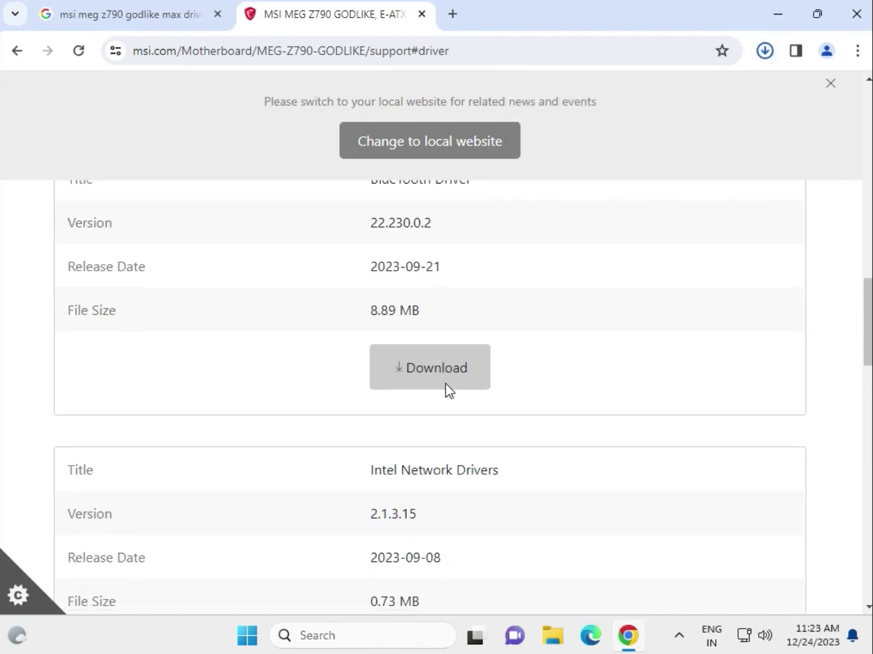
{"action": "scroll", "coordinate": [446, 389], "scroll_direction": "up", "scroll_amount": 10}
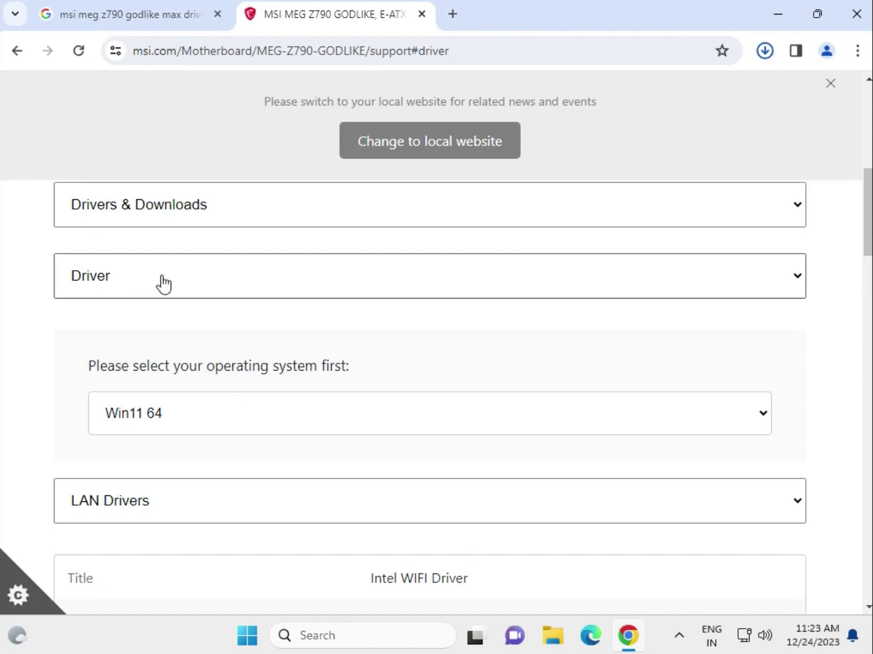
{"action": "scroll", "coordinate": [243, 424], "scroll_direction": "down", "scroll_amount": 2}
{"action": "left_click", "coordinate": [242, 424]}
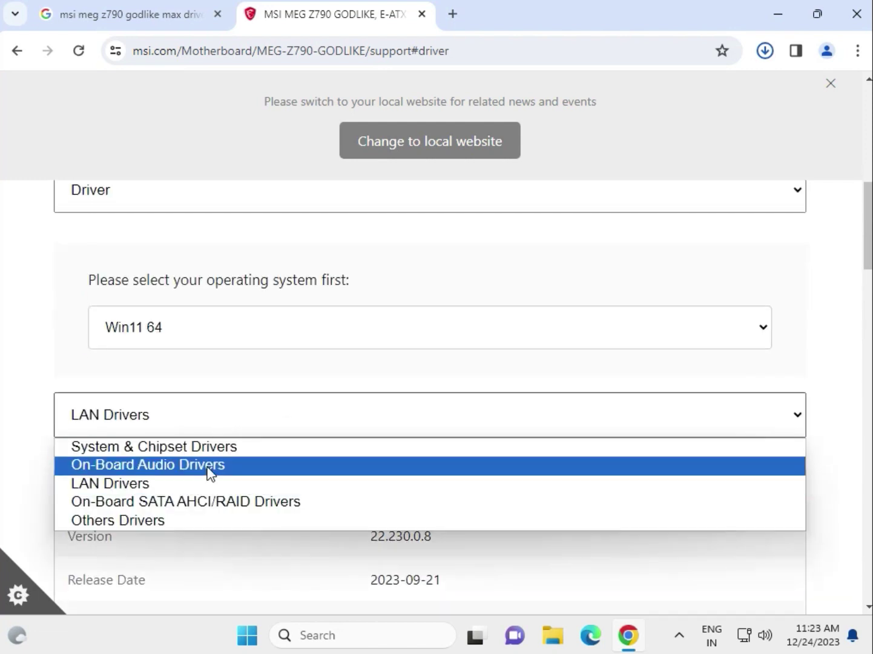
{"action": "left_click", "coordinate": [209, 502]}
{"action": "scroll", "coordinate": [433, 439], "scroll_direction": "down", "scroll_amount": 3}
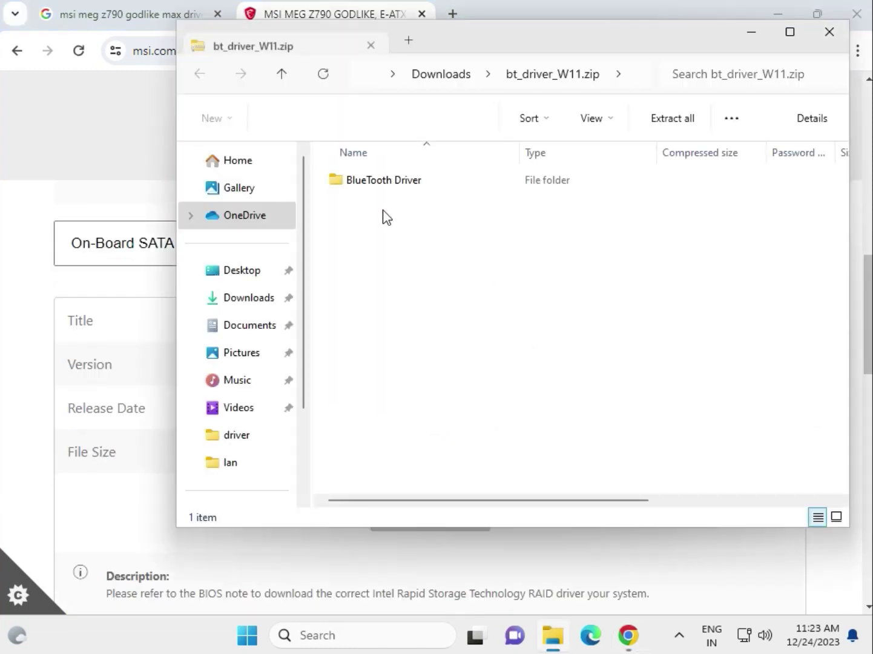
Step: Launch Intel Bluetooth.msi from the BlueTooth Driver folder in bt_driver_W11.zip and accept the license agreement
{"action": "double_click", "coordinate": [386, 181]}
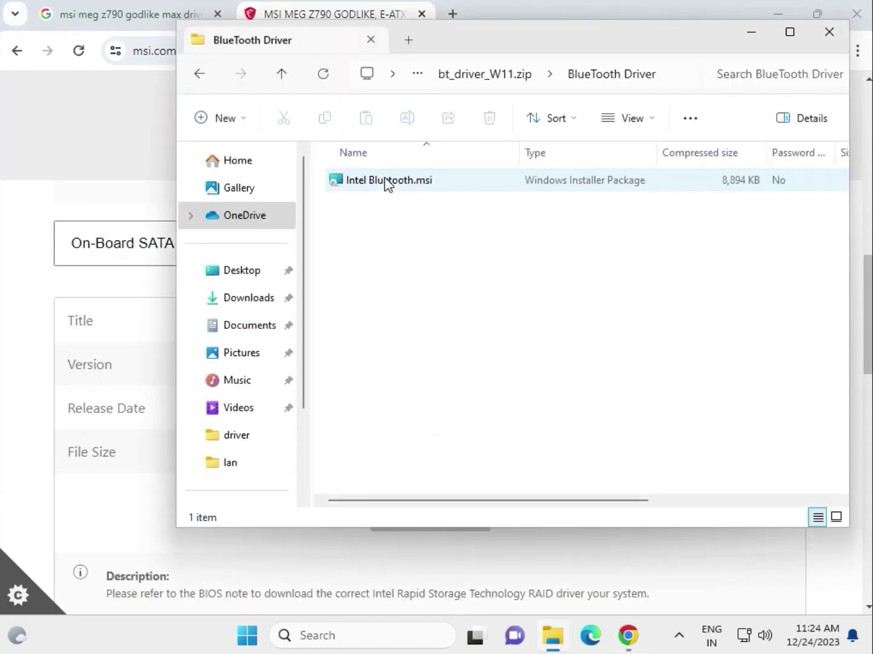
{"action": "left_click", "coordinate": [386, 180]}
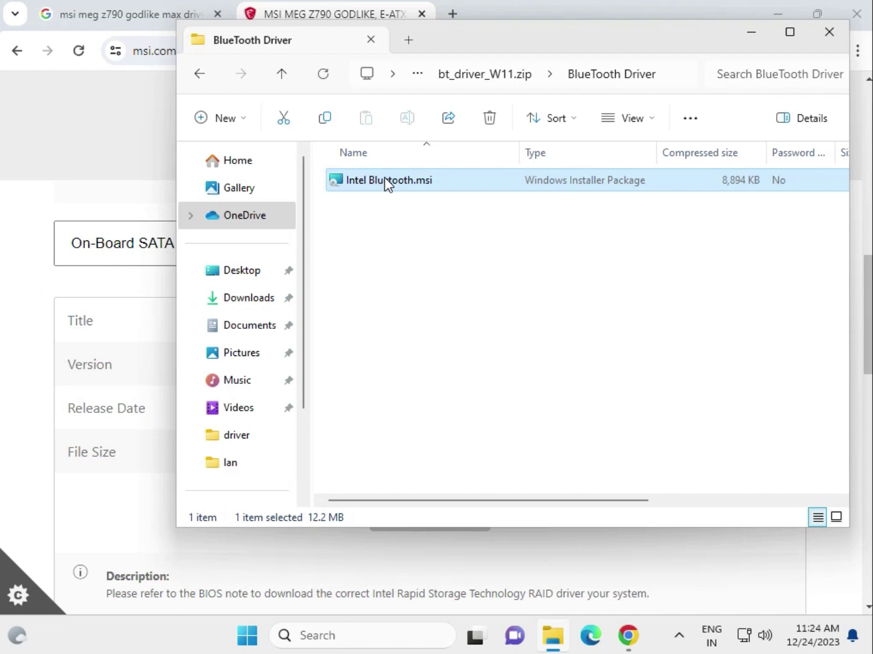
{"action": "double_click", "coordinate": [385, 180]}
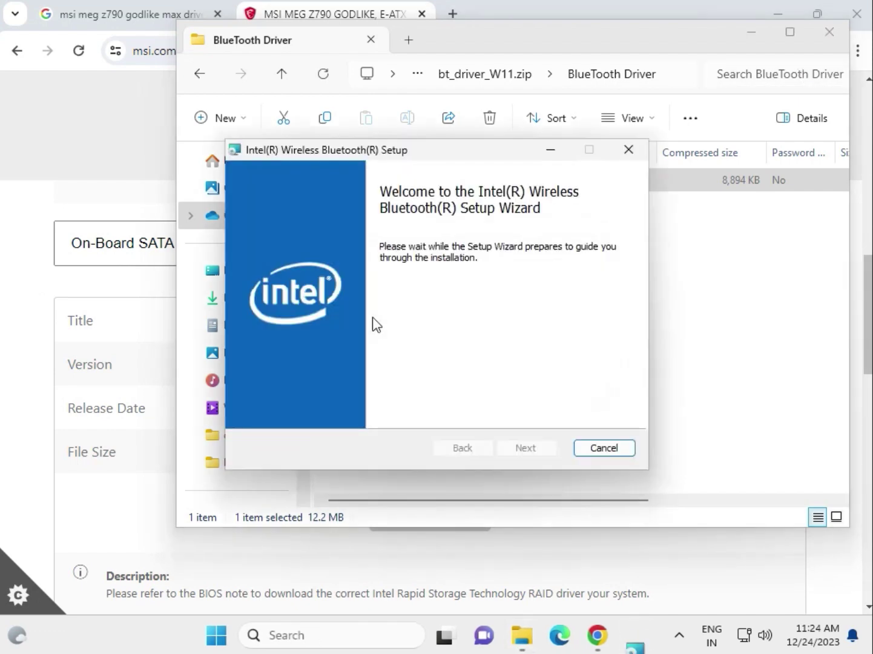
{"action": "left_click", "coordinate": [524, 448]}
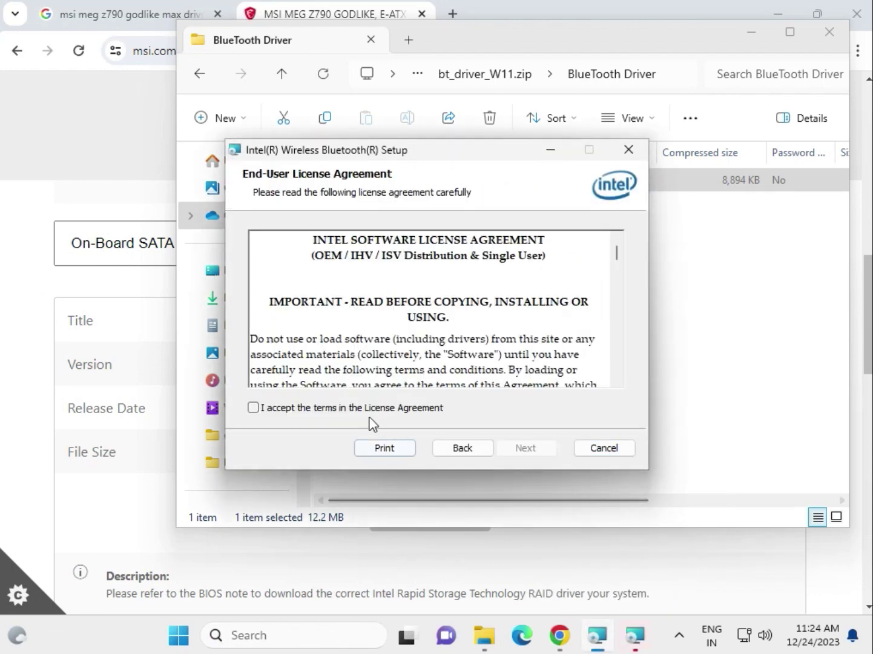
{"action": "left_click", "coordinate": [371, 412]}
{"action": "left_click", "coordinate": [519, 451]}
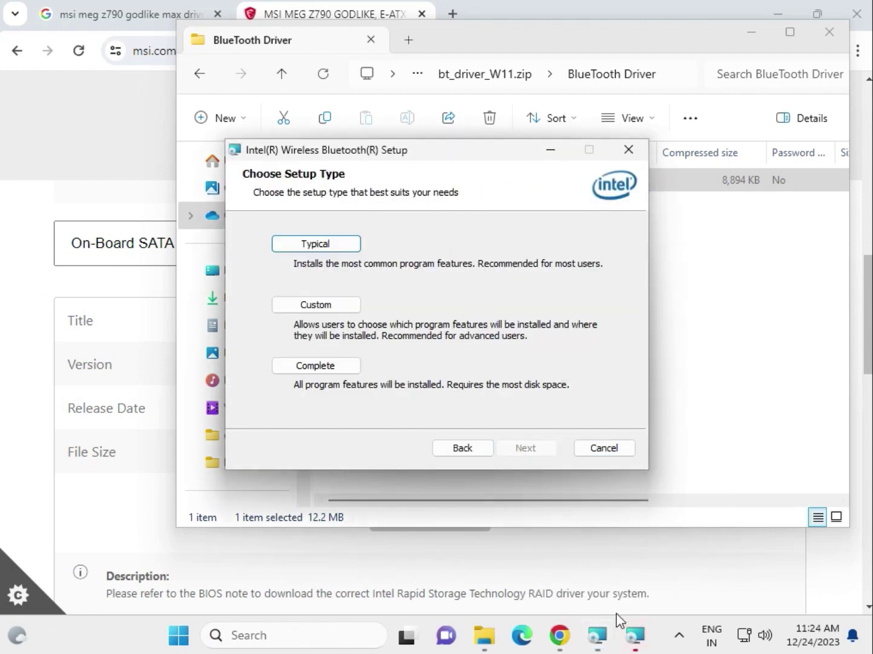
Step: Cancel the duplicate Intel Wireless Bluetooth setup at its license agreement and close that wizard
{"action": "left_click", "coordinate": [634, 636]}
{"action": "left_click", "coordinate": [533, 453]}
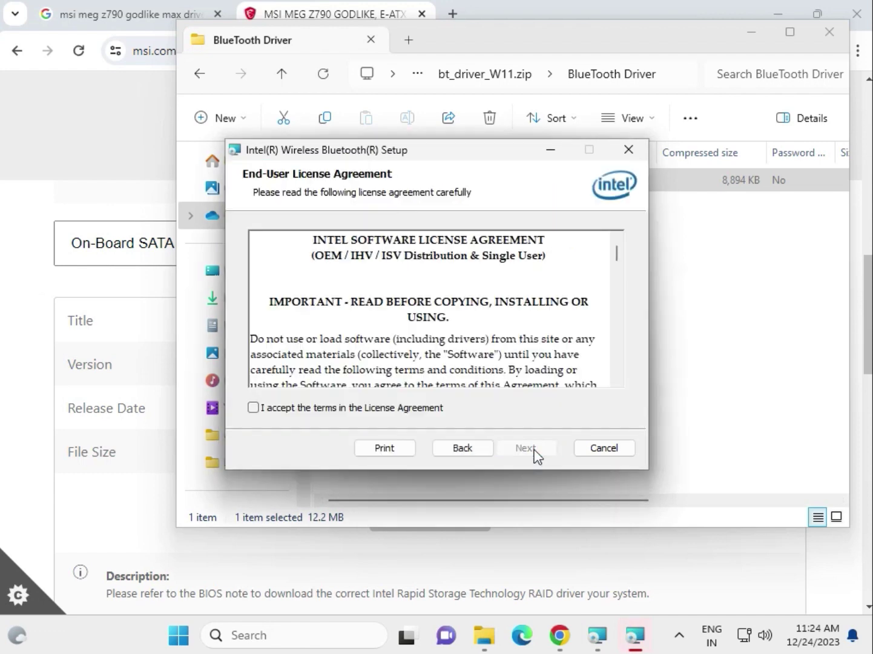
{"action": "left_click", "coordinate": [596, 450]}
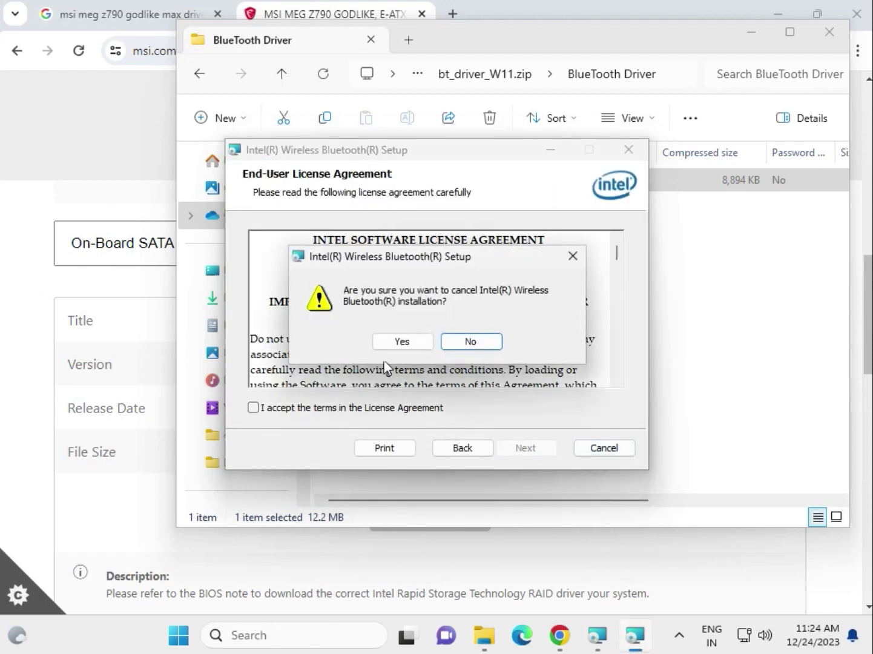
{"action": "left_click", "coordinate": [396, 341]}
{"action": "left_click", "coordinate": [525, 449]}
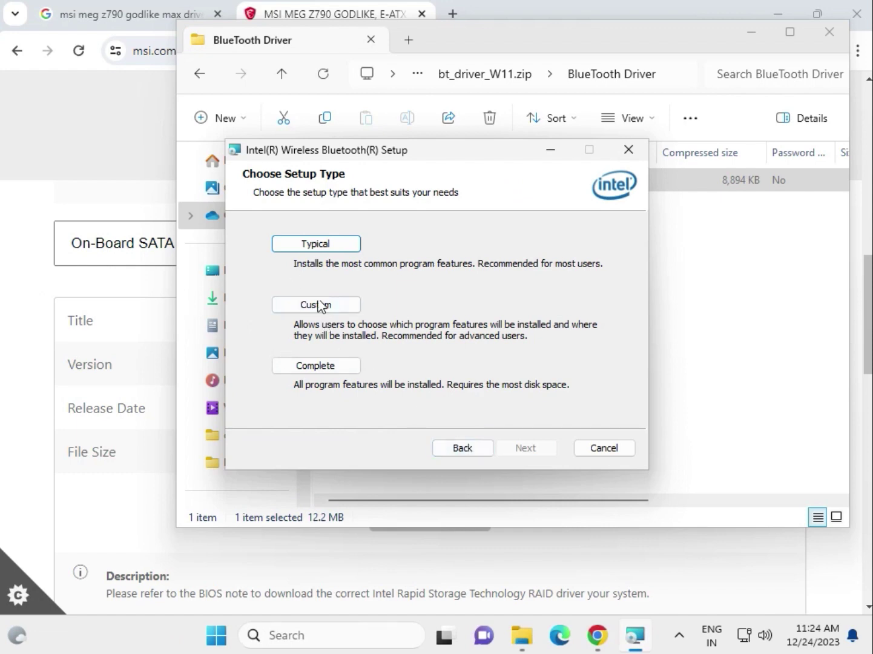
Step: Install Intel Wireless Bluetooth with the Typical setup type, allow the installer's changes, finish the wizard, and close the BlueTooth Driver folder
{"action": "left_click", "coordinate": [321, 247]}
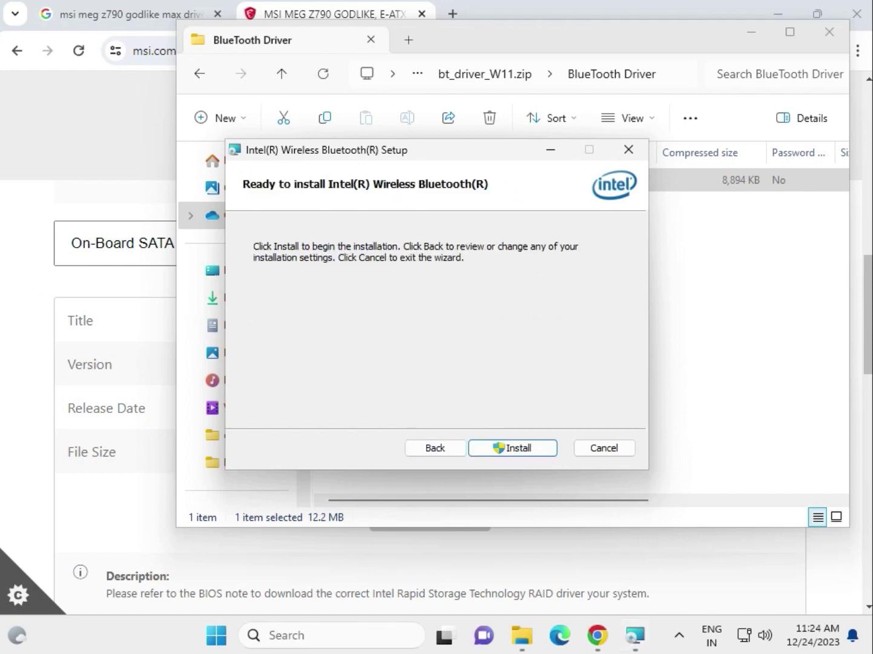
{"action": "left_click", "coordinate": [482, 444]}
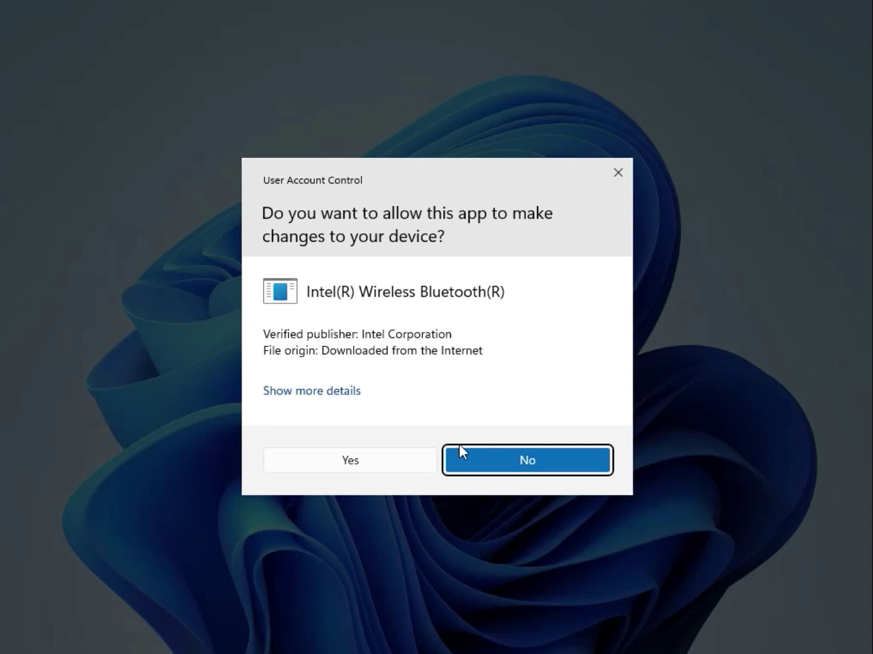
{"action": "left_click", "coordinate": [385, 468]}
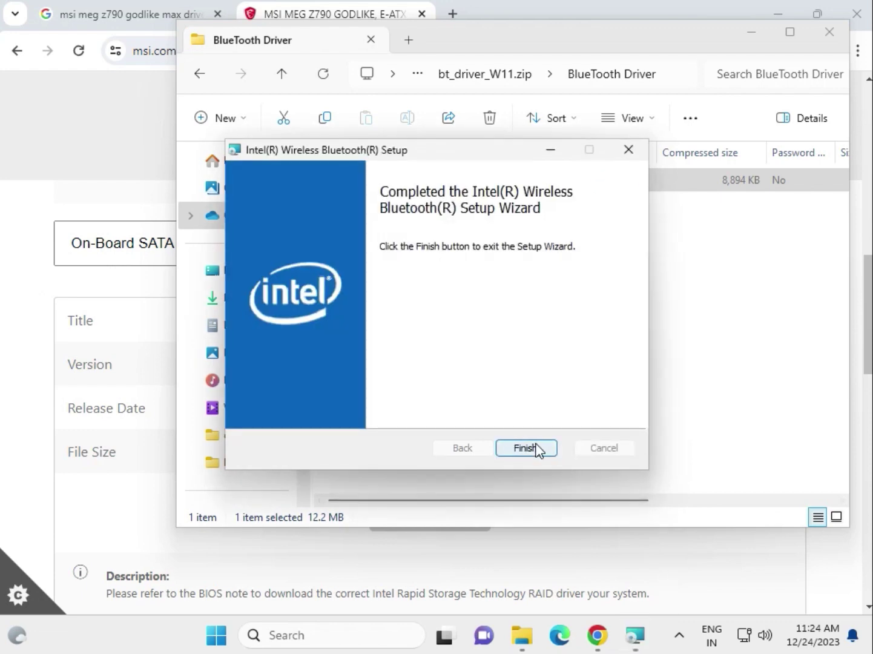
{"action": "left_click", "coordinate": [525, 448]}
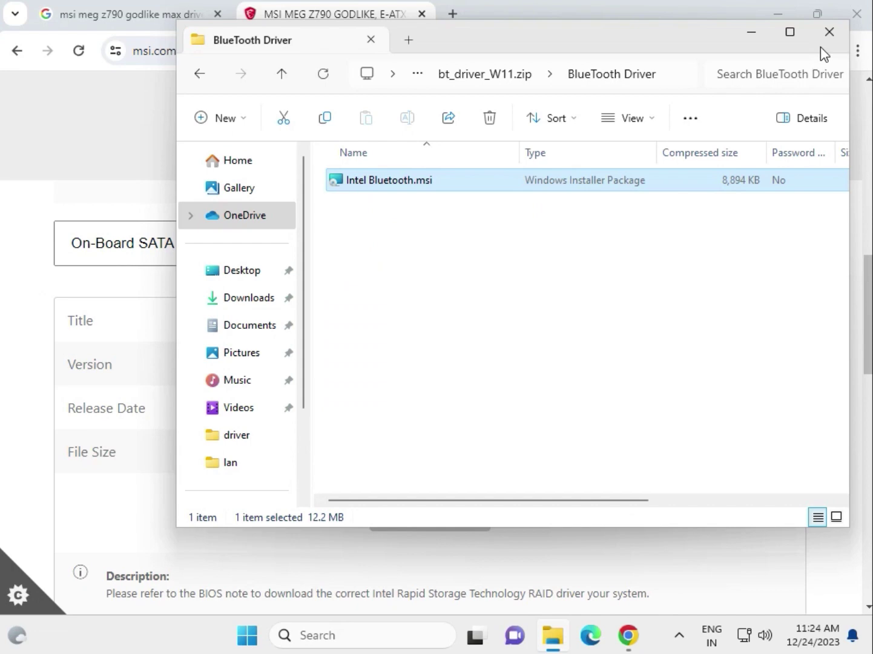
{"action": "left_click", "coordinate": [828, 34]}
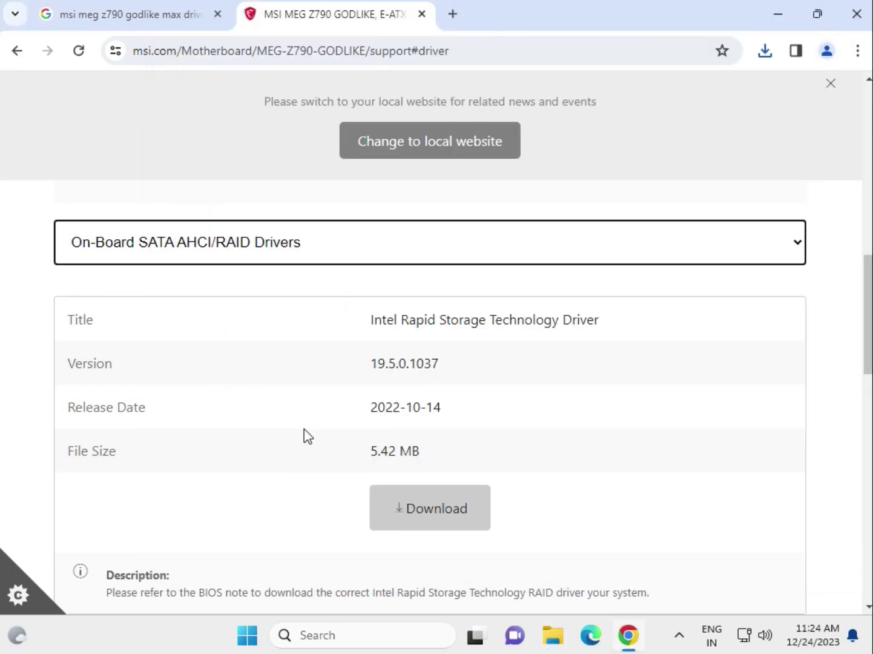
Step: Switch the Win11 64 driver category on the MSI support page to Others Drivers
{"action": "scroll", "coordinate": [180, 361], "scroll_direction": "down", "scroll_amount": 1}
{"action": "scroll", "coordinate": [121, 345], "scroll_direction": "up", "scroll_amount": 2}
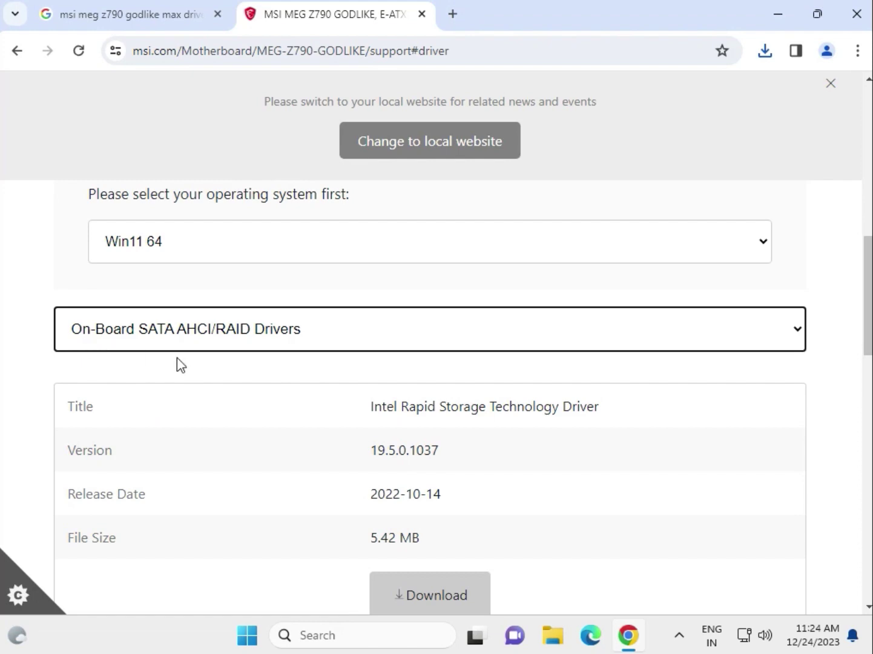
{"action": "scroll", "coordinate": [335, 390], "scroll_direction": "down", "scroll_amount": 4}
{"action": "scroll", "coordinate": [343, 398], "scroll_direction": "up", "scroll_amount": 3}
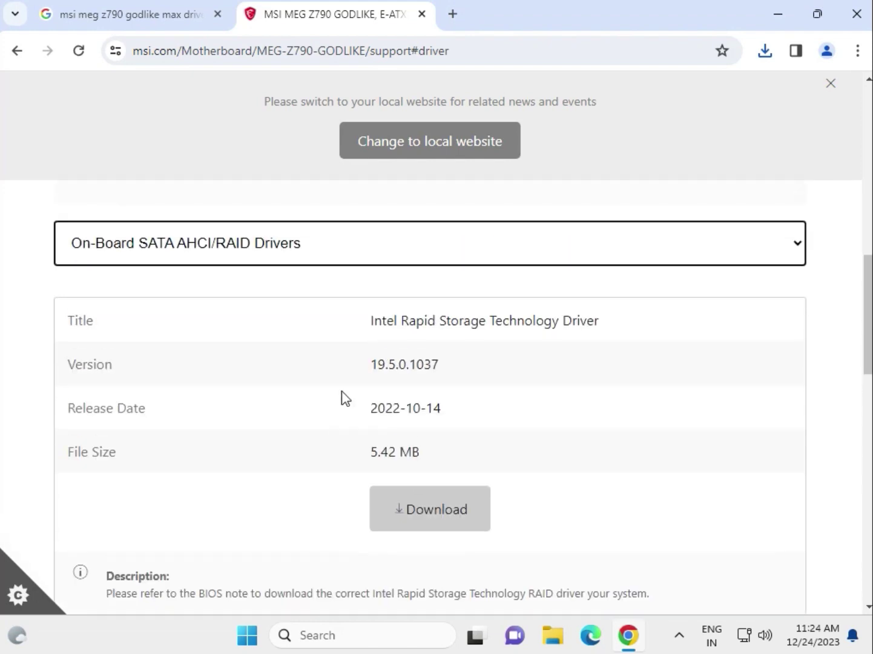
{"action": "scroll", "coordinate": [220, 356], "scroll_direction": "up", "scroll_amount": 3}
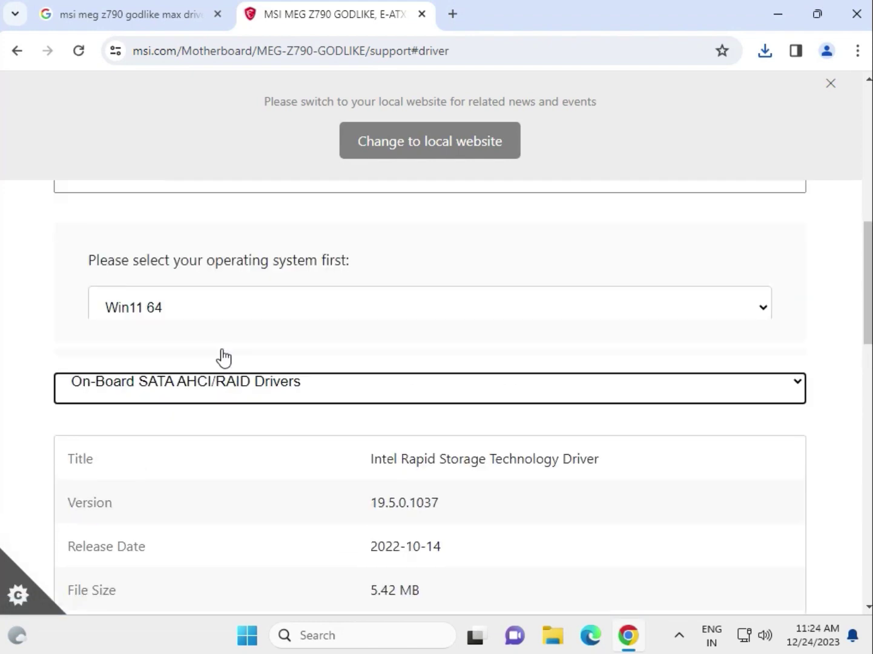
{"action": "left_click", "coordinate": [170, 431]}
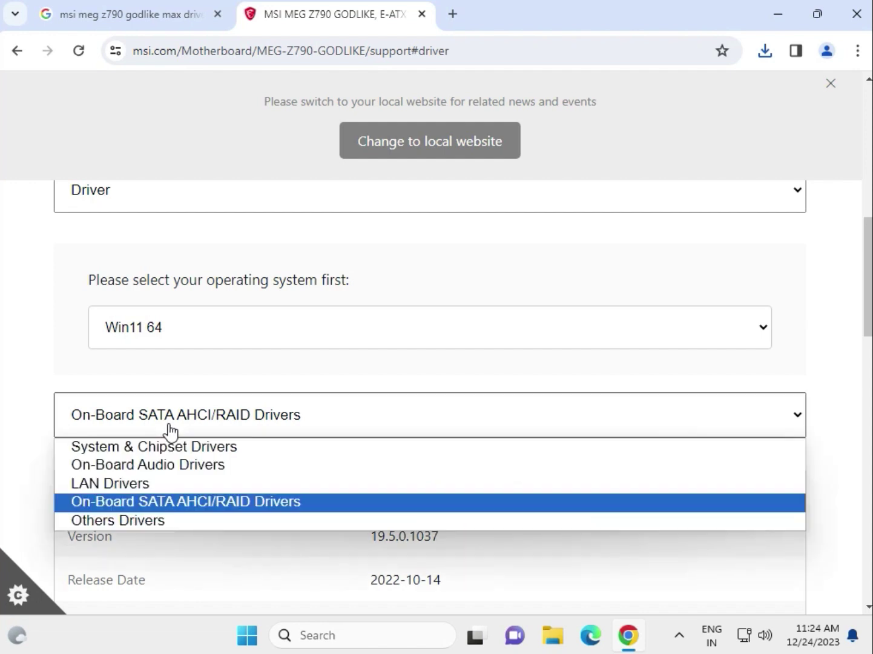
{"action": "left_click", "coordinate": [154, 516]}
Step: Review the Others Drivers entries, from Intel Dynamic Tuning Technology through Intel Thunderbolt
{"action": "scroll", "coordinate": [239, 462], "scroll_direction": "down", "scroll_amount": 3}
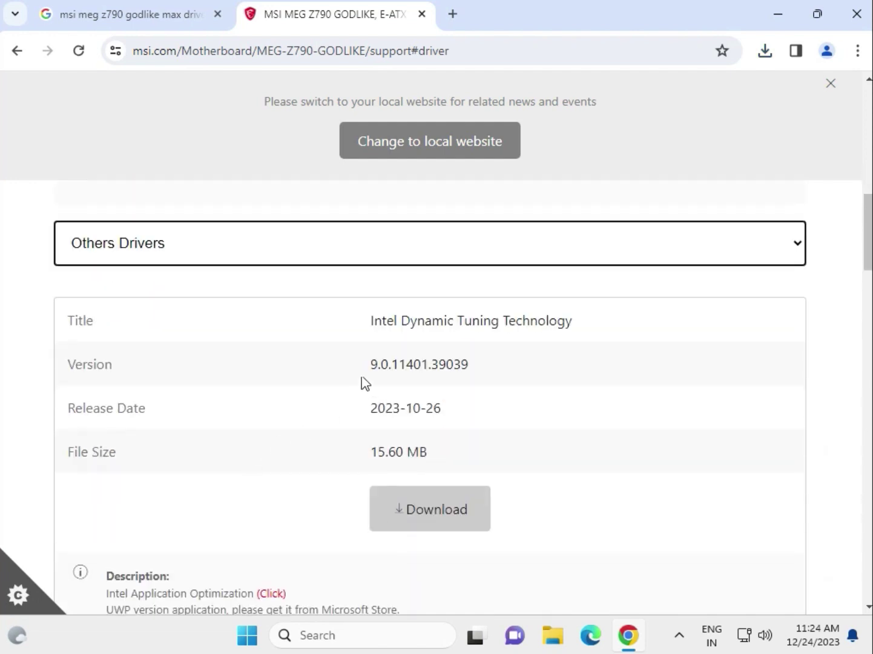
{"action": "scroll", "coordinate": [512, 381], "scroll_direction": "down", "scroll_amount": 4}
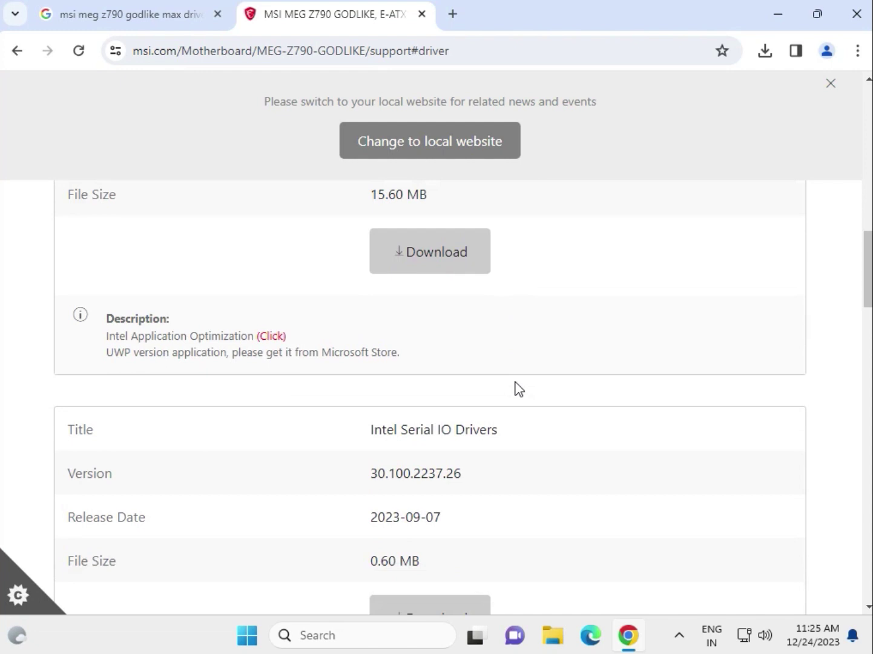
{"action": "scroll", "coordinate": [449, 451], "scroll_direction": "down", "scroll_amount": 5}
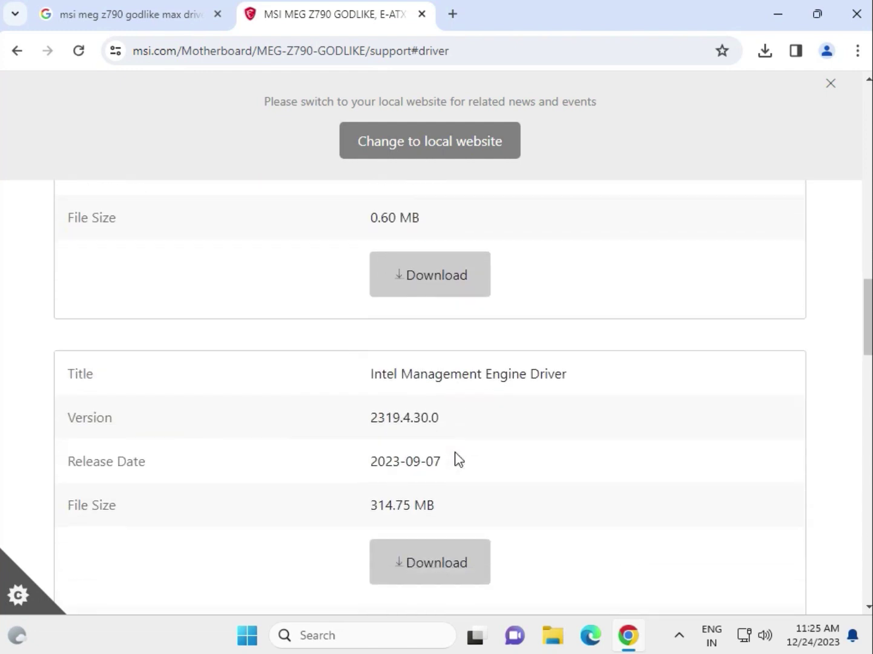
{"action": "scroll", "coordinate": [459, 460], "scroll_direction": "down", "scroll_amount": 3}
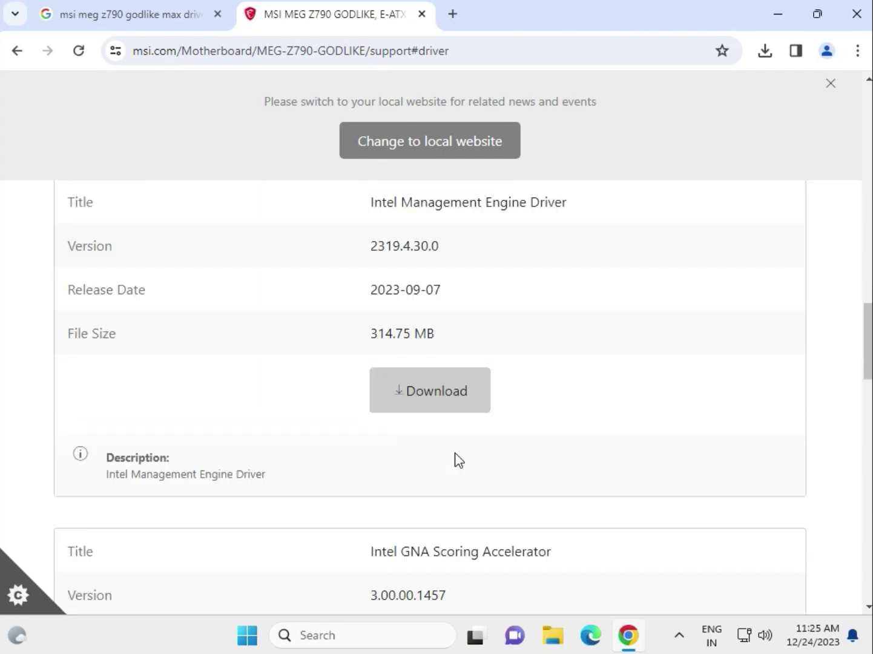
{"action": "scroll", "coordinate": [455, 452], "scroll_direction": "down", "scroll_amount": 1}
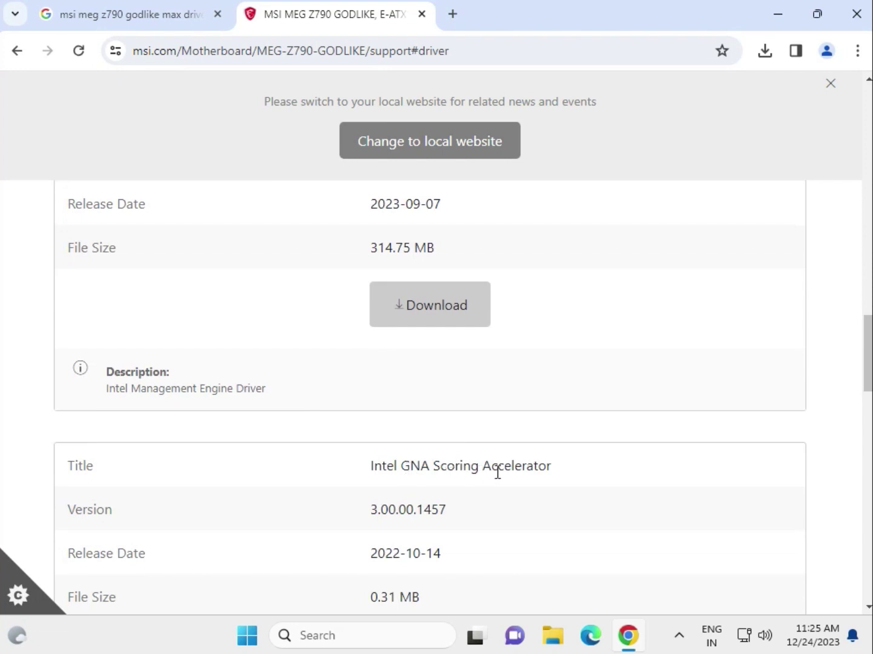
{"action": "scroll", "coordinate": [498, 472], "scroll_direction": "down", "scroll_amount": 6}
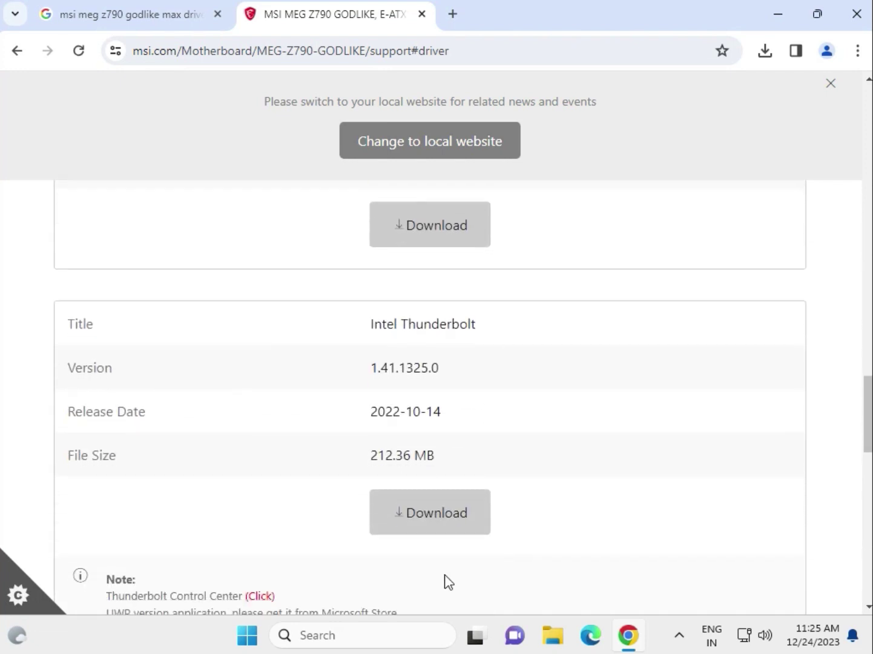
{"action": "scroll", "coordinate": [413, 511], "scroll_direction": "up", "scroll_amount": 6}
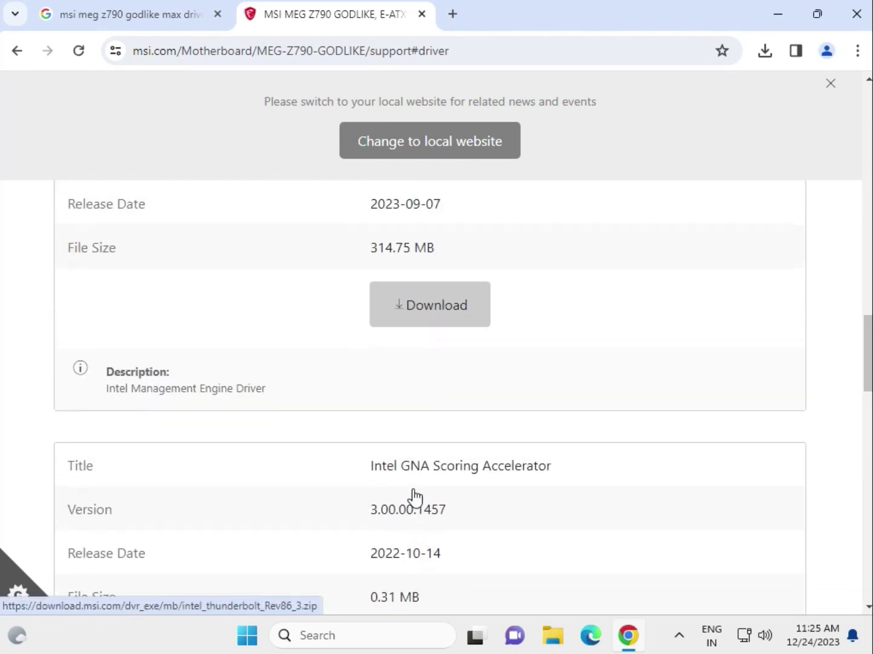
{"action": "scroll", "coordinate": [414, 496], "scroll_direction": "up", "scroll_amount": 9}
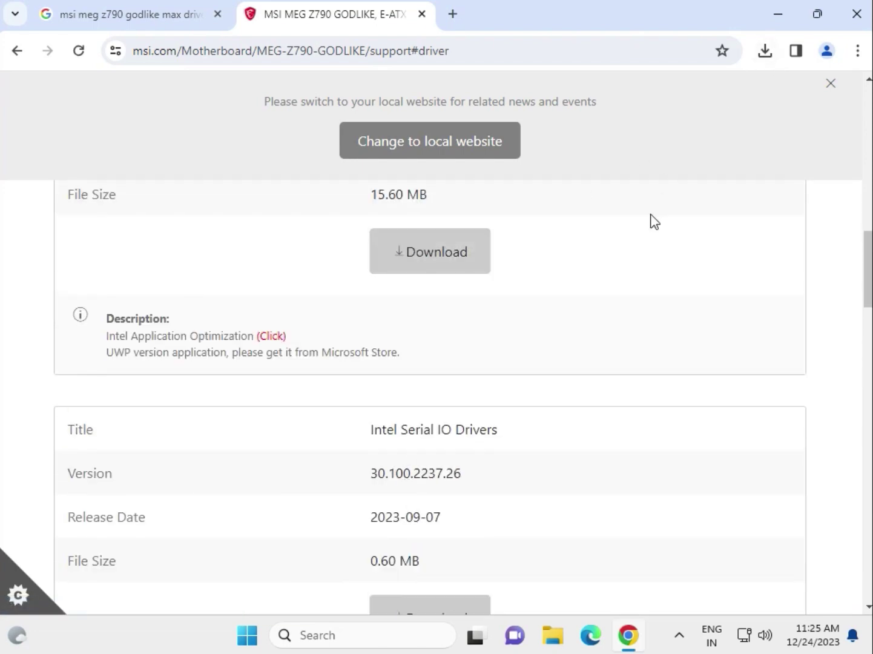
{"action": "scroll", "coordinate": [650, 247], "scroll_direction": "up", "scroll_amount": 8}
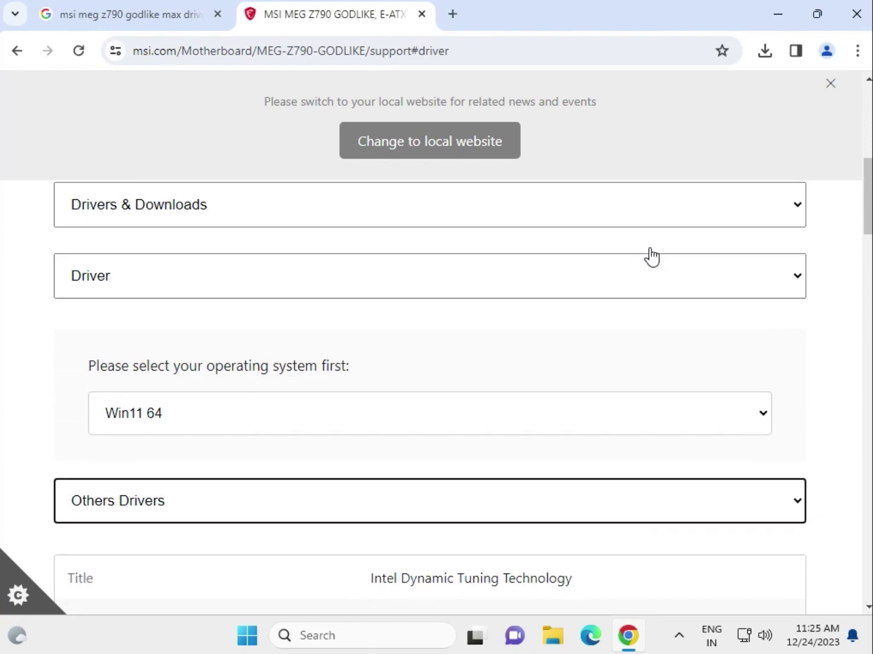
{"action": "scroll", "coordinate": [649, 248], "scroll_direction": "up", "scroll_amount": 3}
{"action": "left_click", "coordinate": [303, 382]}
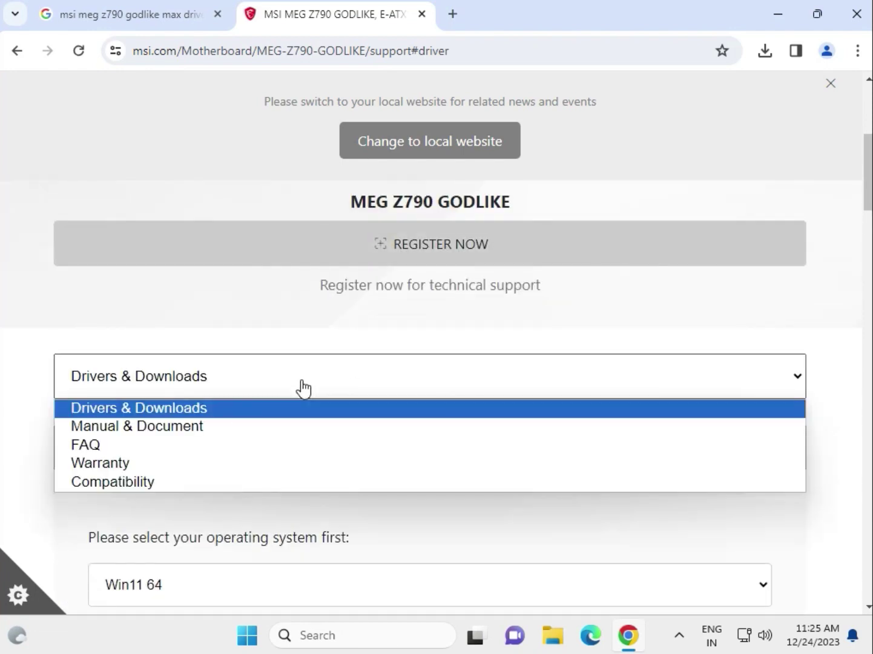
{"action": "left_click", "coordinate": [252, 337]}
{"action": "scroll", "coordinate": [251, 339], "scroll_direction": "up", "scroll_amount": 4}
{"action": "scroll", "coordinate": [250, 380], "scroll_direction": "down", "scroll_amount": 4}
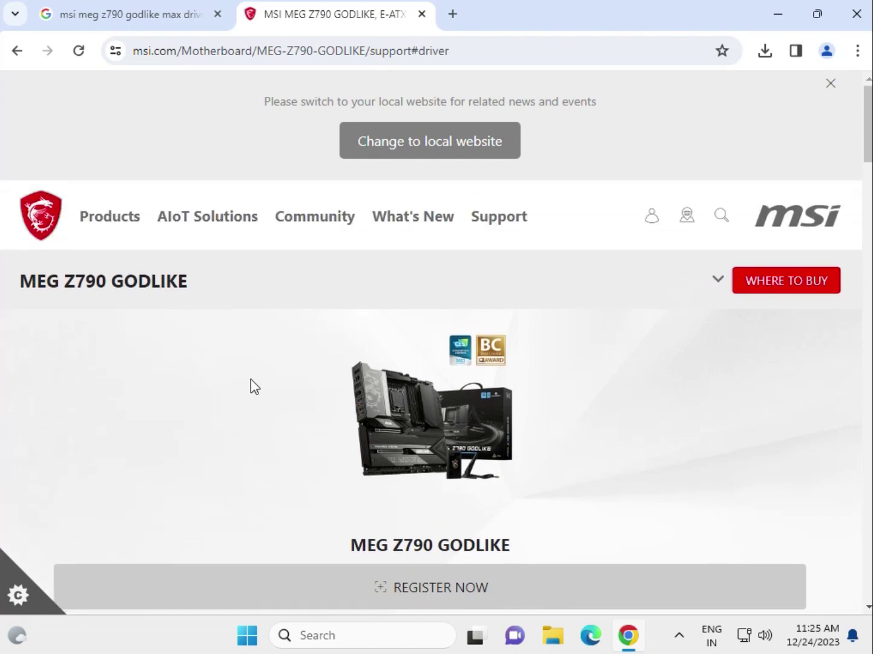
{"action": "left_click", "coordinate": [252, 382]}
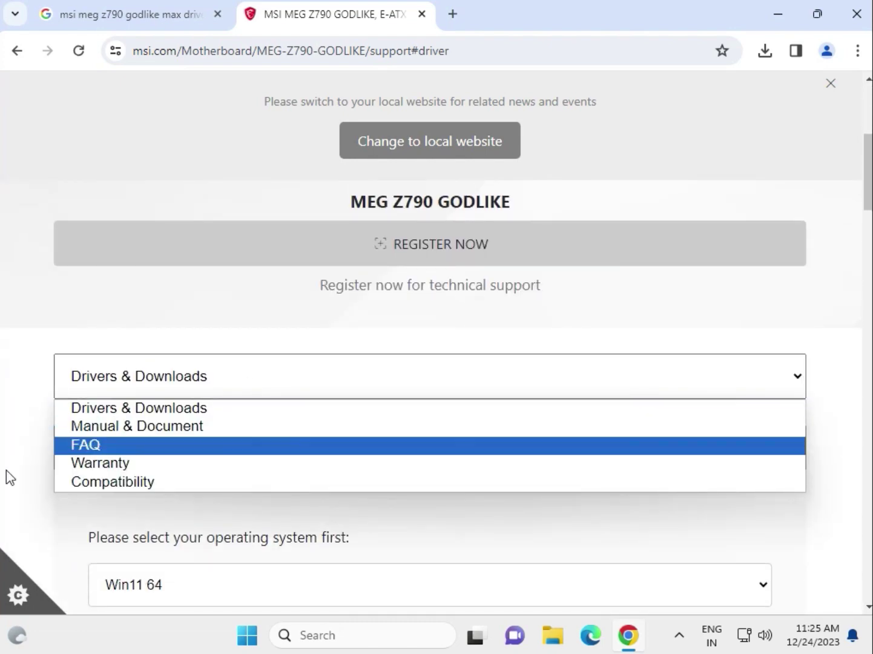
{"action": "left_click", "coordinate": [24, 441]}
Step: Switch the download type under Drivers & Downloads to Firmware
{"action": "left_click", "coordinate": [214, 466]}
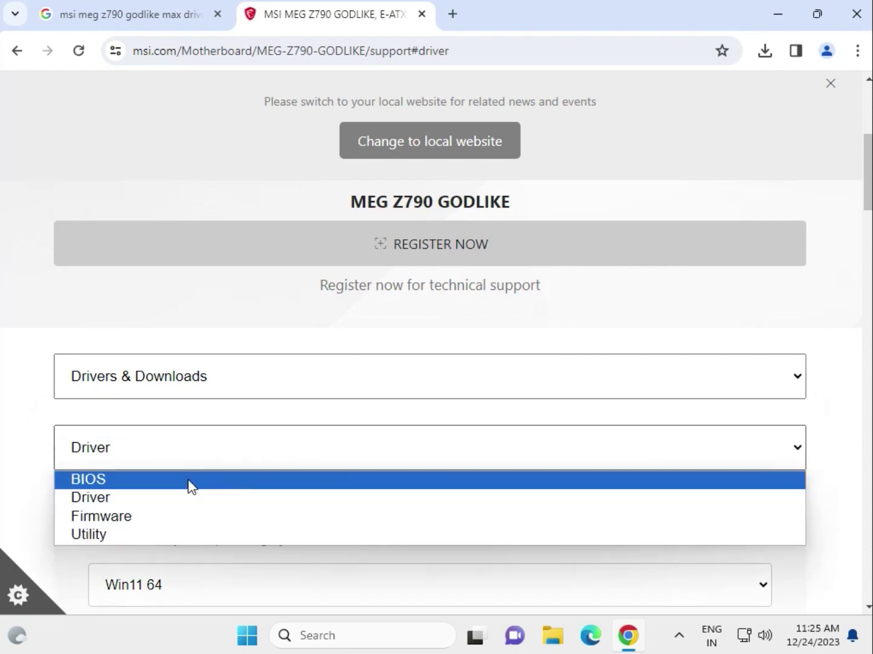
{"action": "left_click", "coordinate": [181, 518]}
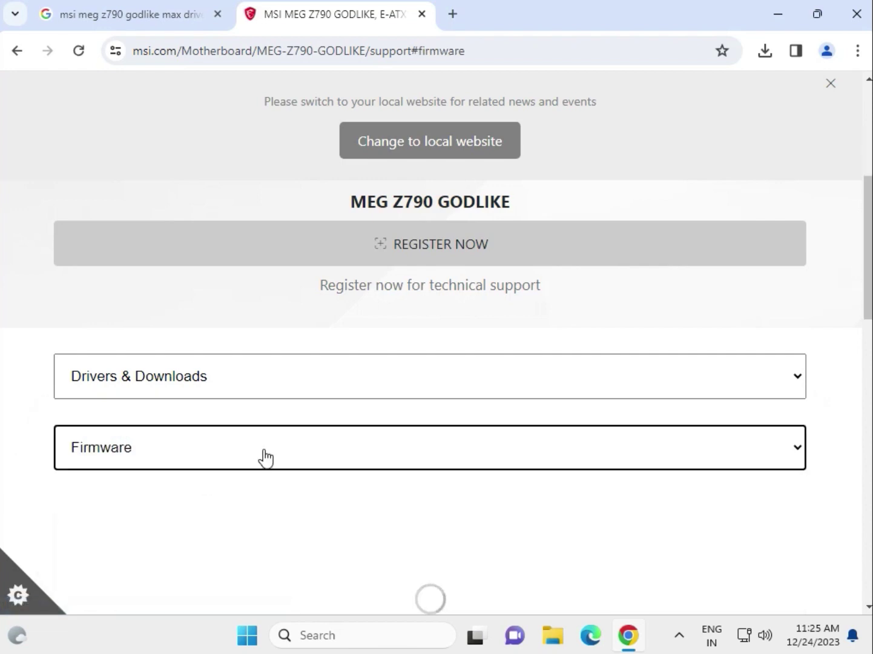
{"action": "scroll", "coordinate": [263, 461], "scroll_direction": "down", "scroll_amount": 3}
{"action": "scroll", "coordinate": [295, 449], "scroll_direction": "down", "scroll_amount": 1}
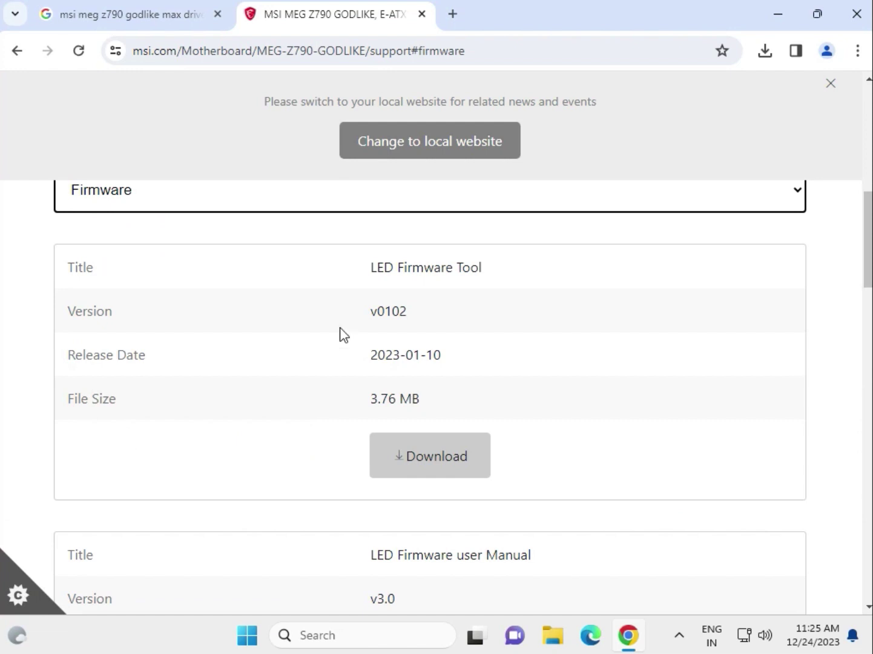
Step: Download the LED Firmware Tool v0102 from the firmware list and open the downloaded 7D85_v0102.zip
{"action": "left_click_drag", "start_coordinate": [370, 267], "coordinate": [368, 358]}
{"action": "left_click_drag", "start_coordinate": [371, 268], "coordinate": [510, 276]}
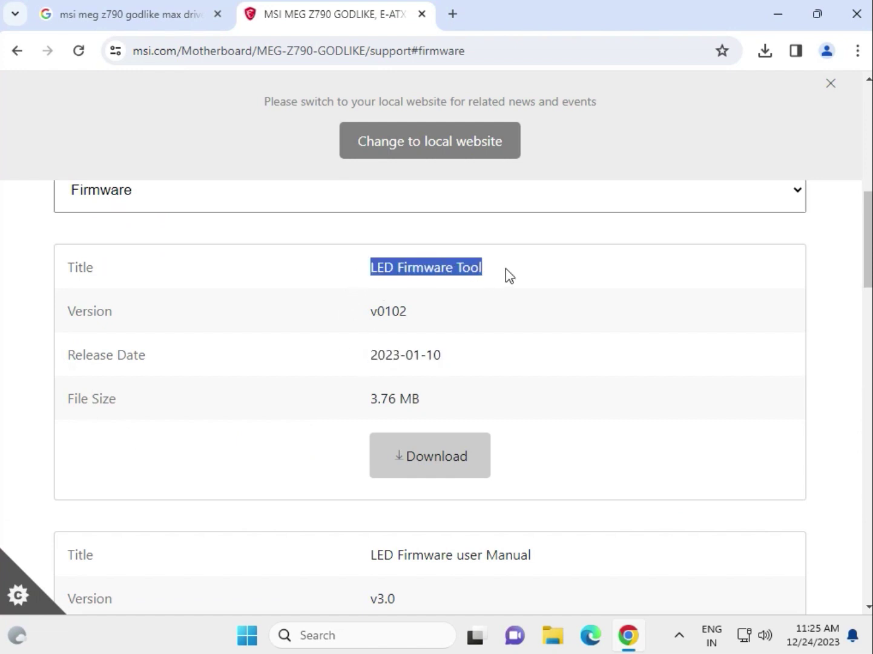
{"action": "scroll", "coordinate": [541, 392], "scroll_direction": "down", "scroll_amount": 3}
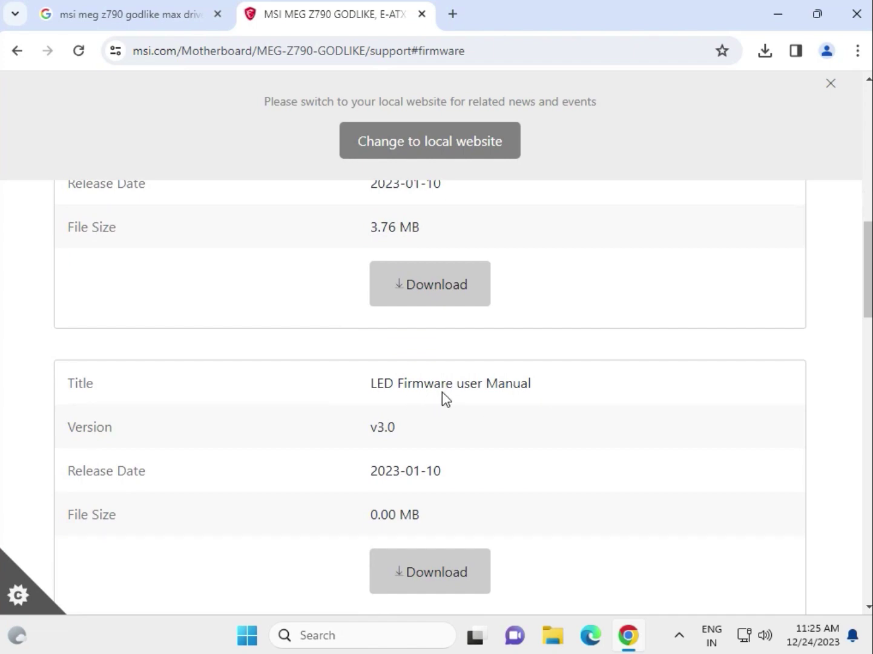
{"action": "scroll", "coordinate": [456, 473], "scroll_direction": "down", "scroll_amount": 4}
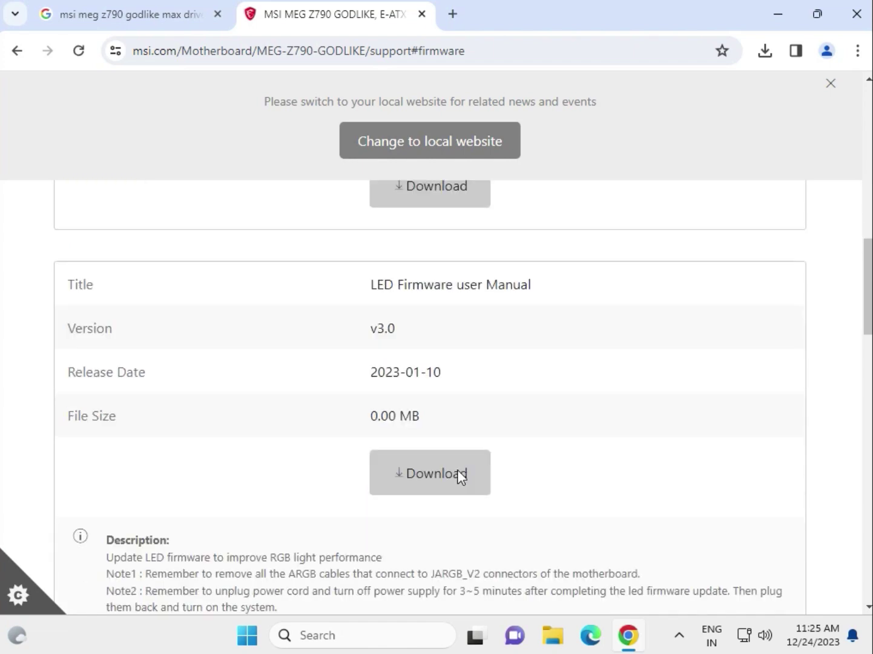
{"action": "scroll", "coordinate": [456, 467], "scroll_direction": "up", "scroll_amount": 7}
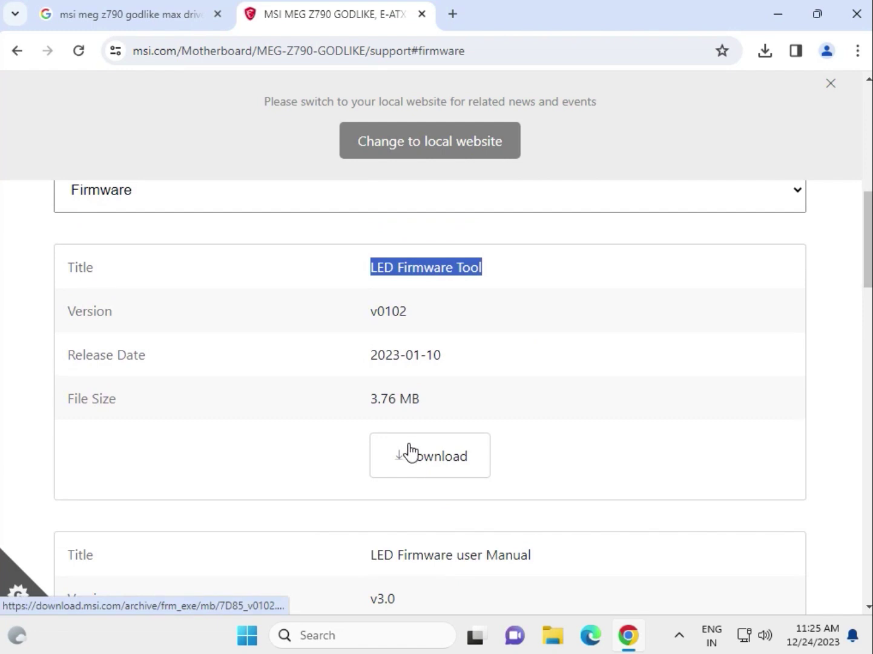
{"action": "scroll", "coordinate": [395, 444], "scroll_direction": "up", "scroll_amount": 1}
{"action": "scroll", "coordinate": [393, 436], "scroll_direction": "down", "scroll_amount": 1}
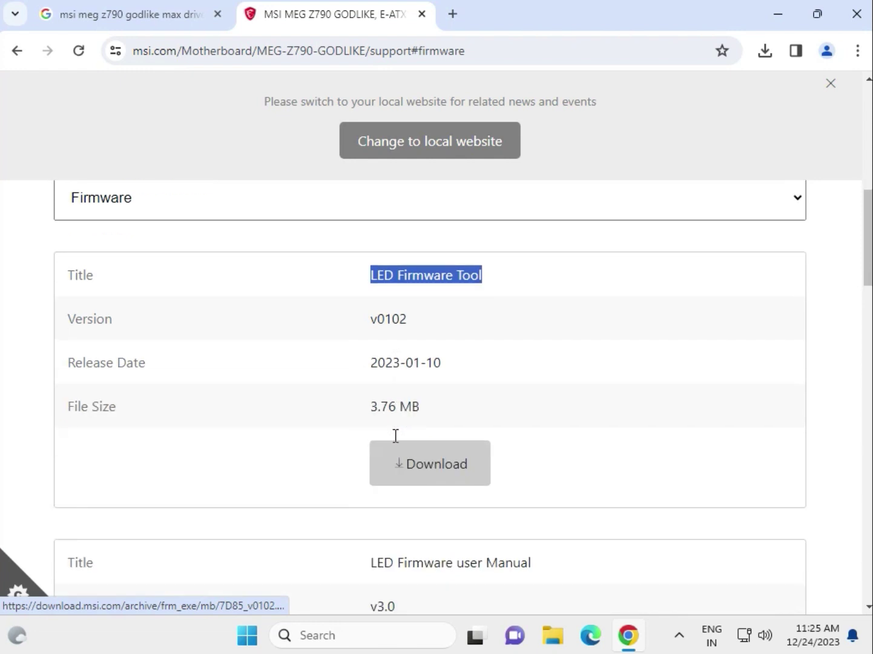
{"action": "left_click", "coordinate": [403, 454]}
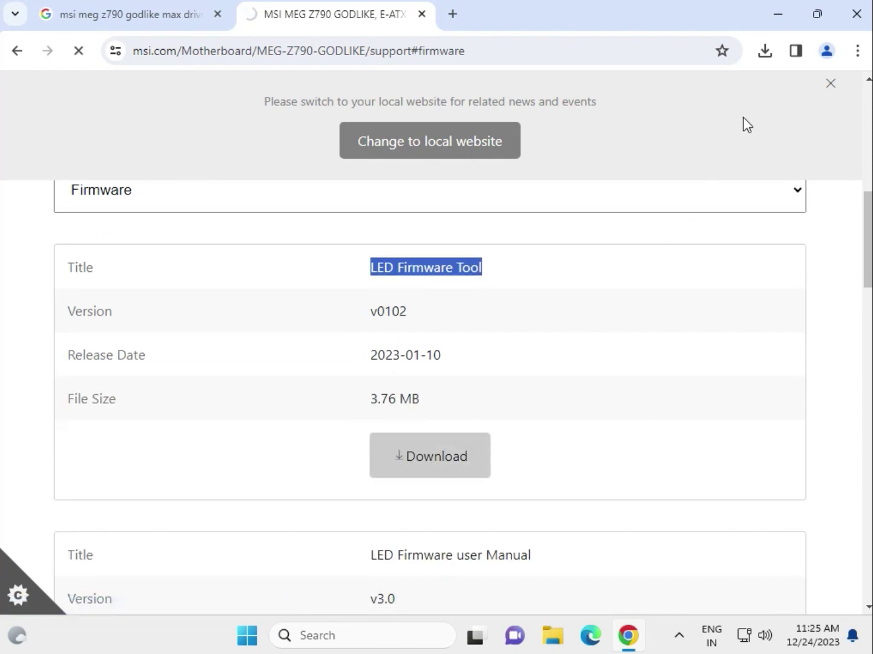
{"action": "left_click", "coordinate": [764, 52]}
{"action": "left_click", "coordinate": [605, 95]}
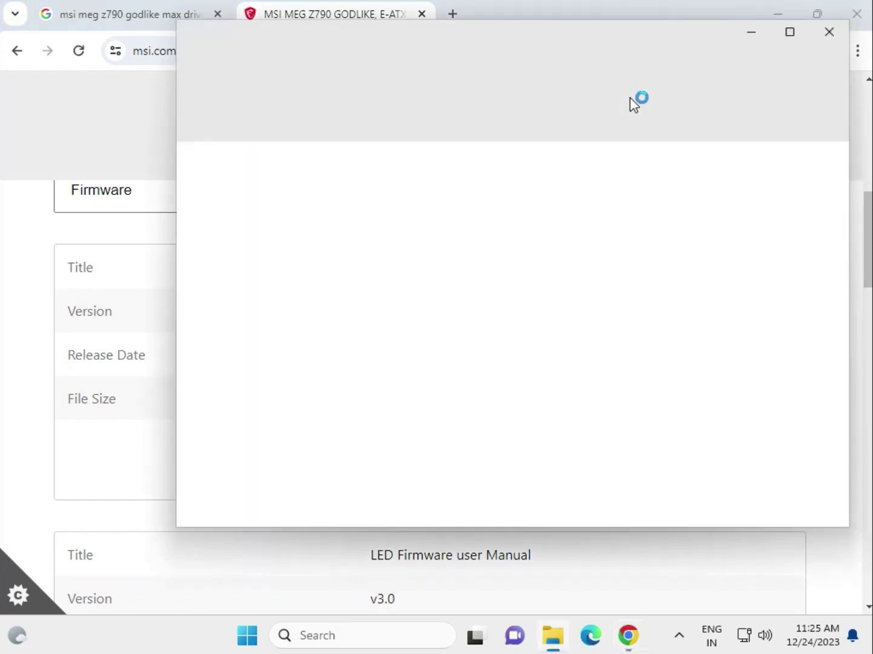
Step: Run MSI_LED_UpdateTool.exe from the 7D85_v0102 folder without extracting the archive, and allow it to make changes to the device
{"action": "left_click", "coordinate": [374, 188]}
{"action": "double_click", "coordinate": [374, 188]}
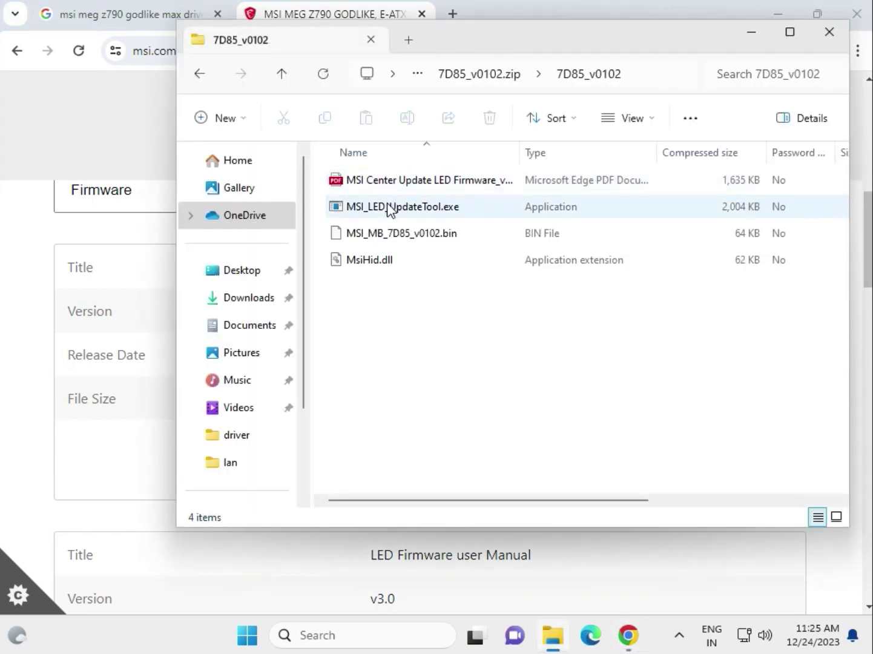
{"action": "left_click", "coordinate": [389, 209]}
{"action": "double_click", "coordinate": [388, 209]}
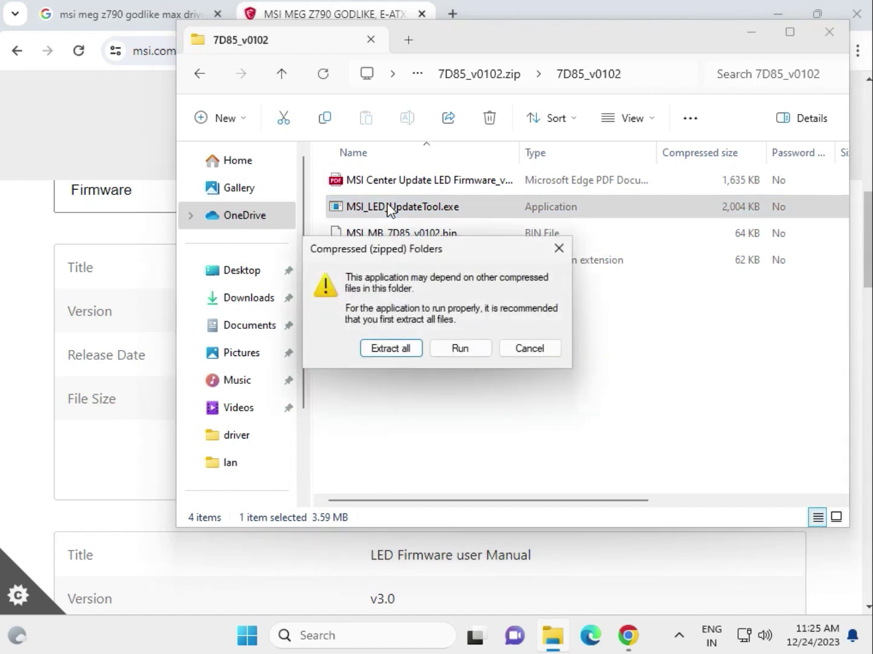
{"action": "left_click", "coordinate": [461, 354]}
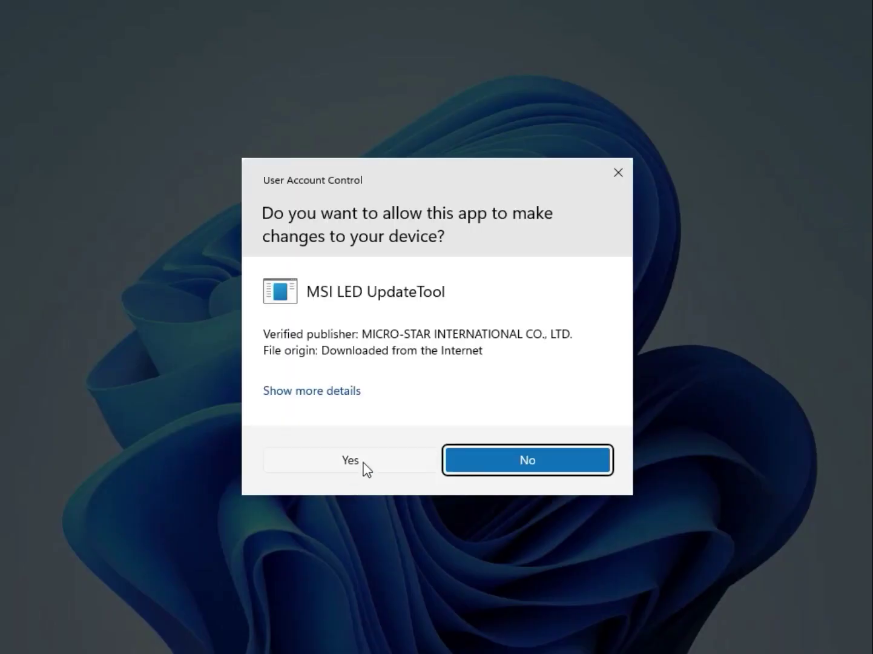
{"action": "left_click", "coordinate": [351, 461]}
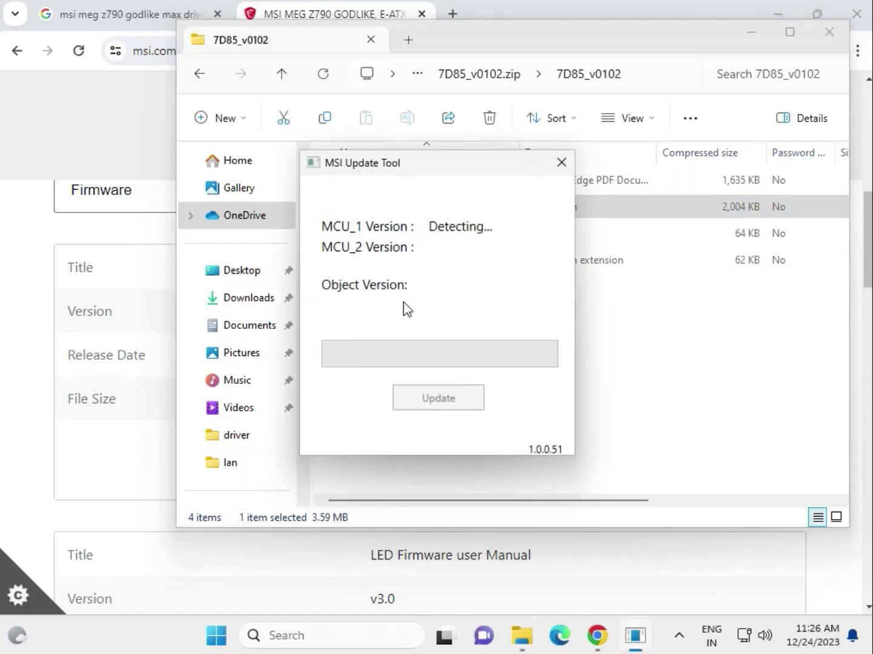
Step: Close the 7D85_v0102 folder window and switch the download type on the MSI support page to BIOS
{"action": "left_click", "coordinate": [671, 348]}
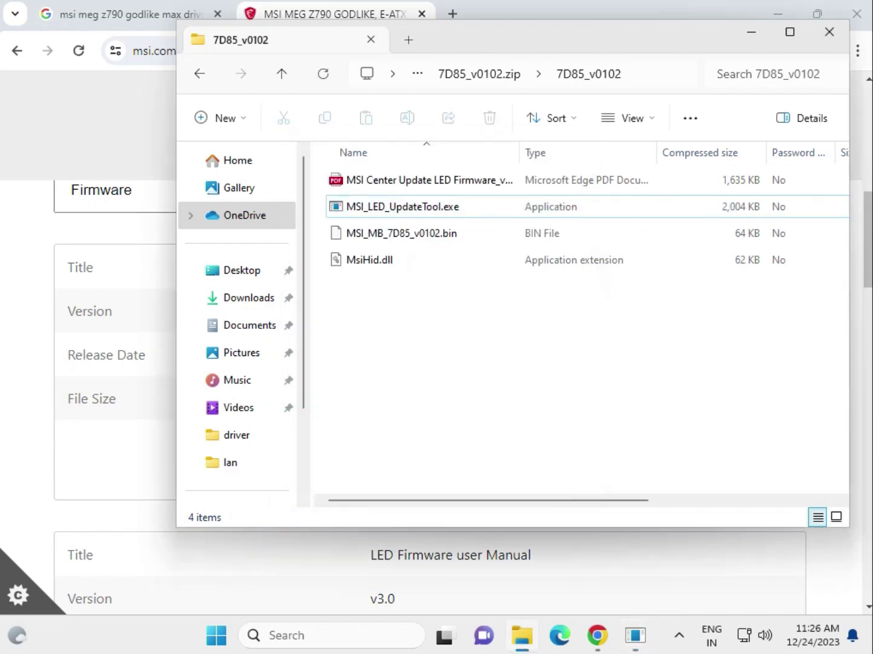
{"action": "left_click", "coordinate": [828, 31]}
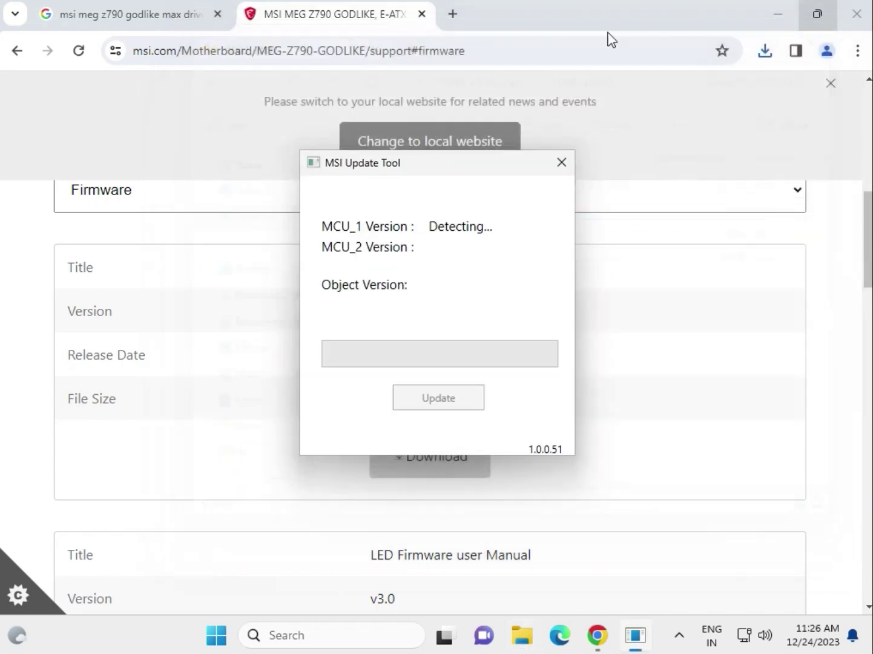
{"action": "left_click", "coordinate": [11, 233]}
{"action": "scroll", "coordinate": [49, 303], "scroll_direction": "up", "scroll_amount": 3}
{"action": "left_click", "coordinate": [94, 371]}
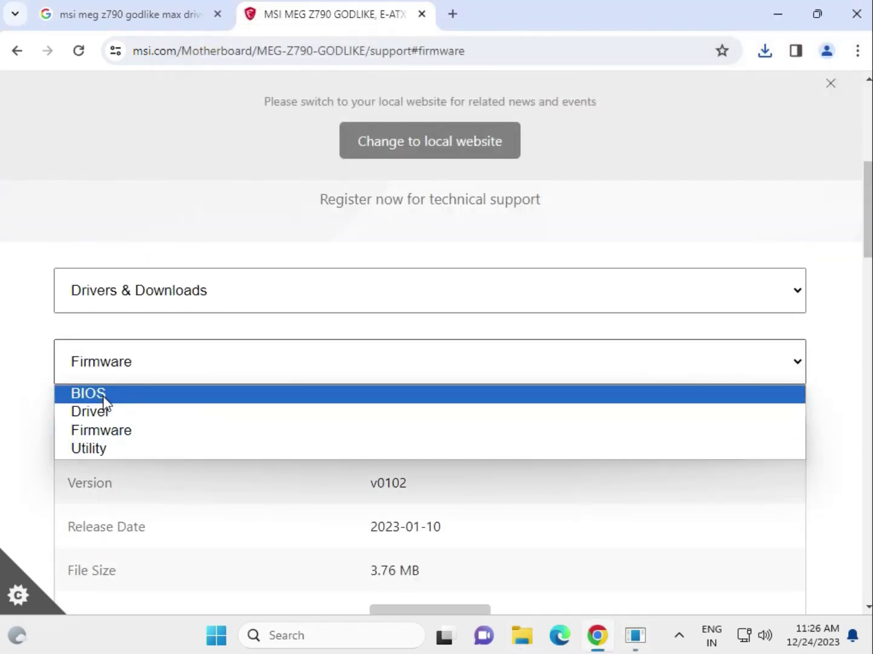
{"action": "left_click", "coordinate": [104, 395]}
Step: Review the AMI BIOS entries 7D85v17 and 7D85v16, including the release date and description of 7D85v17
{"action": "scroll", "coordinate": [364, 470], "scroll_direction": "down", "scroll_amount": 3}
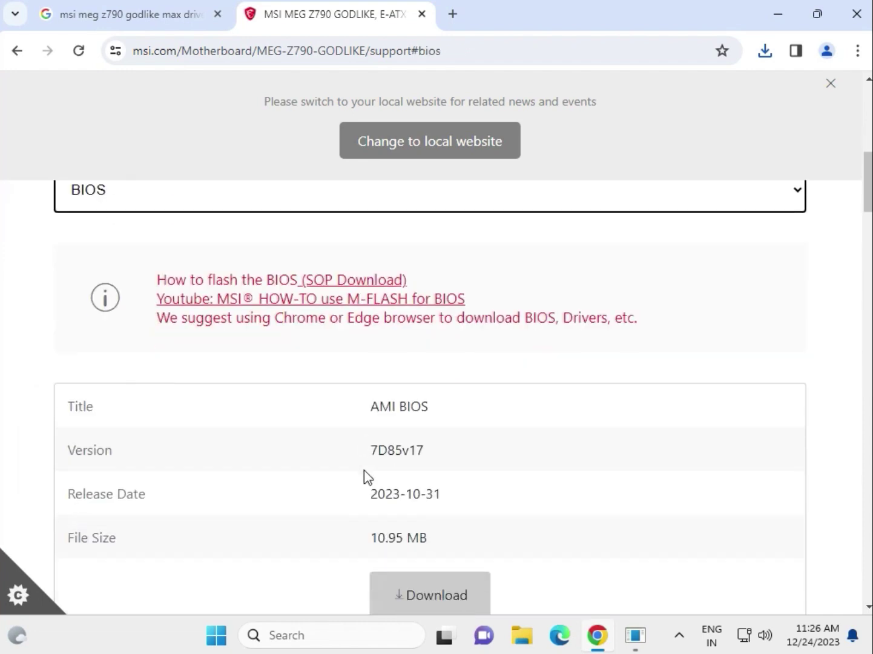
{"action": "scroll", "coordinate": [363, 470], "scroll_direction": "down", "scroll_amount": 2}
{"action": "left_click_drag", "start_coordinate": [370, 318], "coordinate": [449, 329]}
{"action": "scroll", "coordinate": [520, 441], "scroll_direction": "down", "scroll_amount": 2}
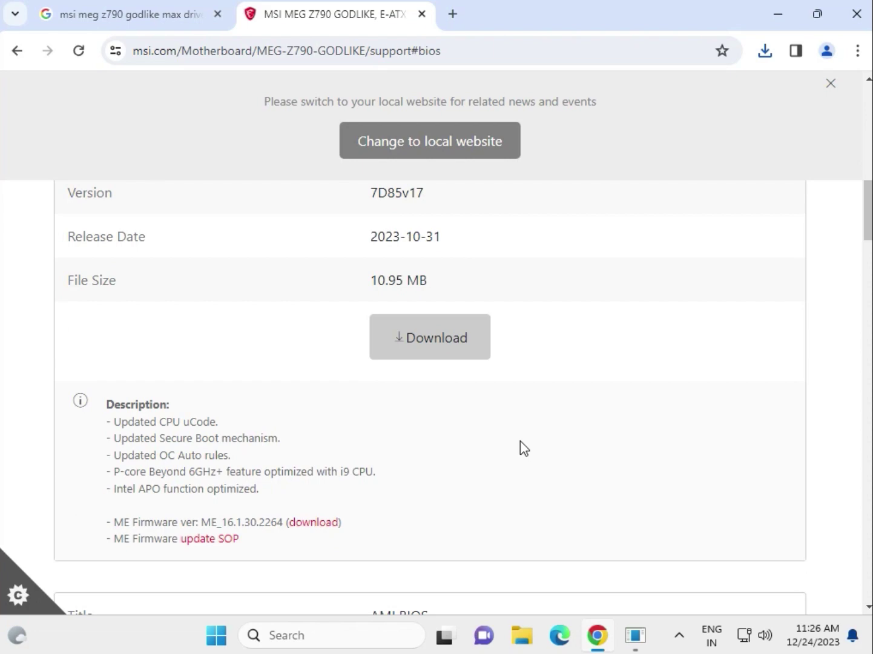
{"action": "scroll", "coordinate": [521, 441], "scroll_direction": "down", "scroll_amount": 3}
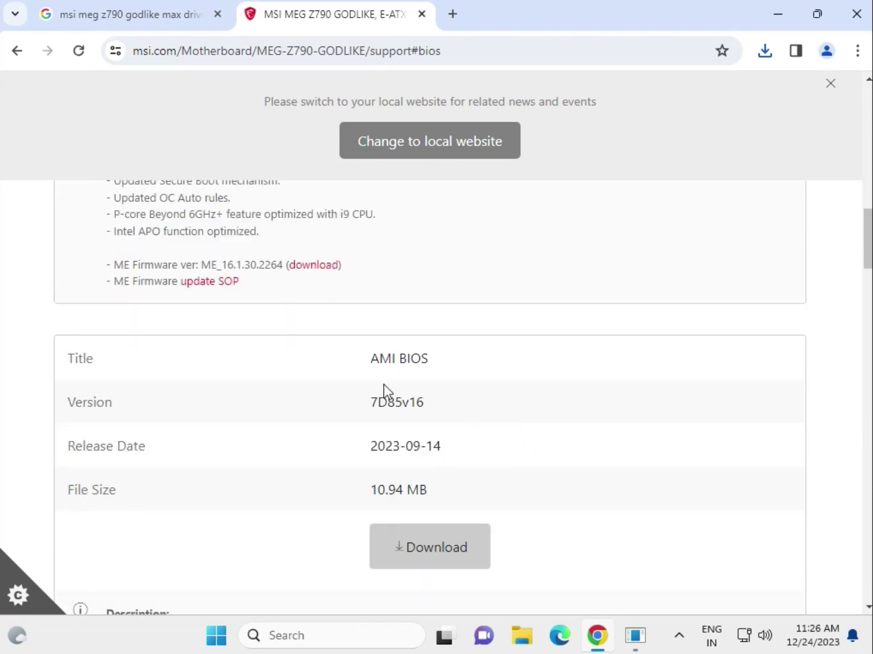
{"action": "scroll", "coordinate": [416, 410], "scroll_direction": "up", "scroll_amount": 5}
{"action": "left_click_drag", "start_coordinate": [443, 399], "coordinate": [374, 404]}
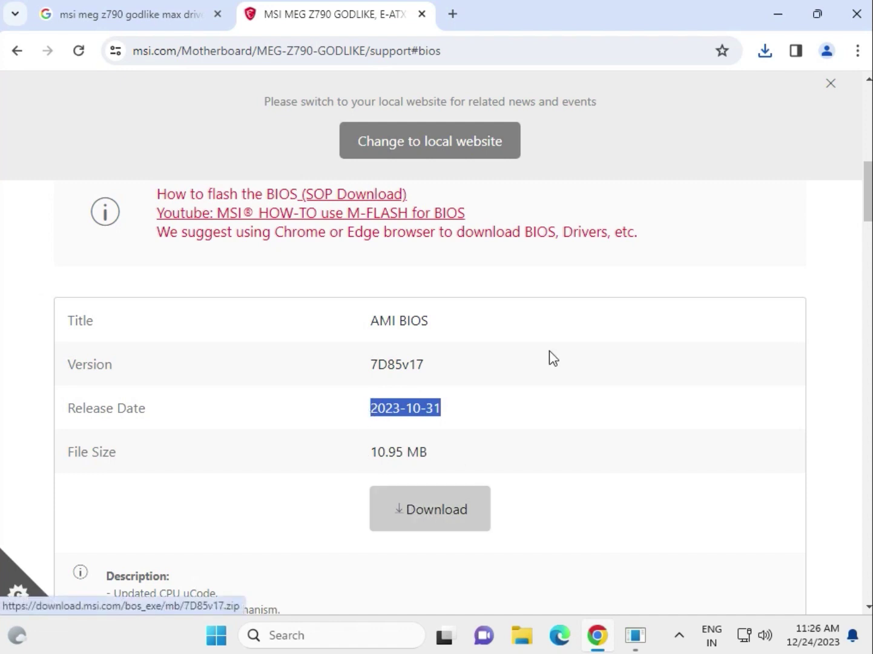
Step: Check the MSI Update Tool's detection status and bring the desktop into view
{"action": "left_click", "coordinate": [640, 631]}
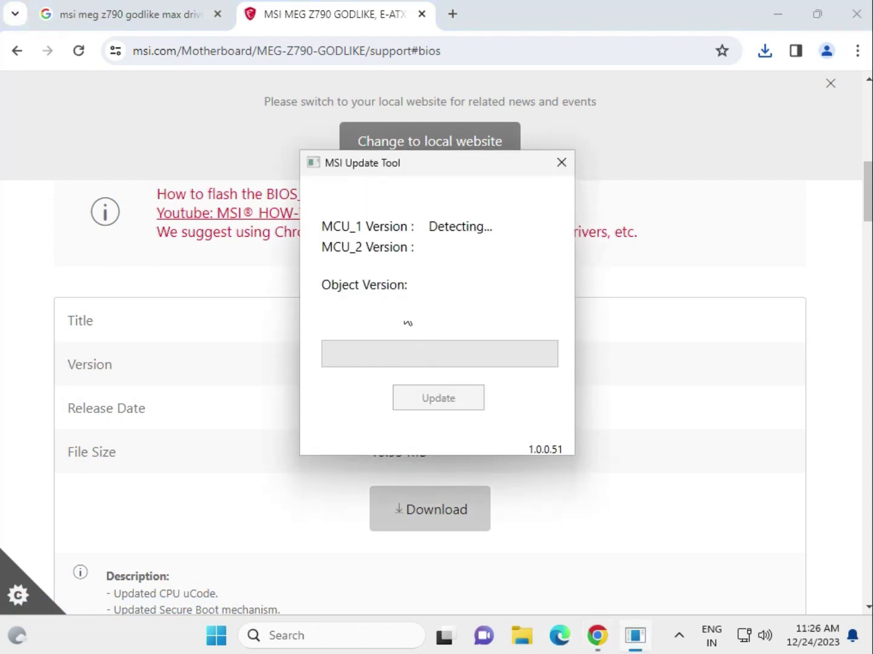
{"action": "left_click", "coordinate": [651, 363]}
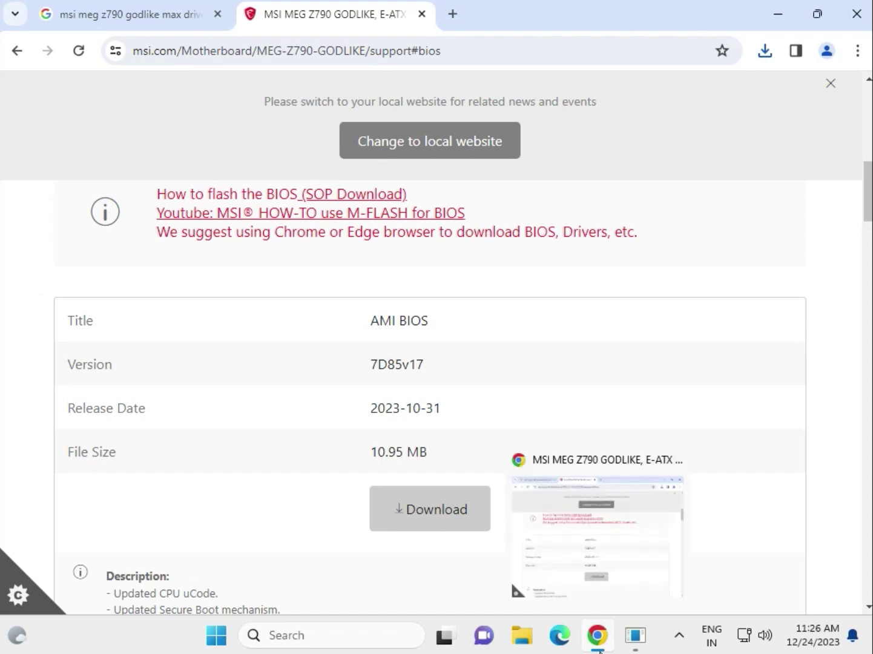
{"action": "left_click", "coordinate": [870, 634]}
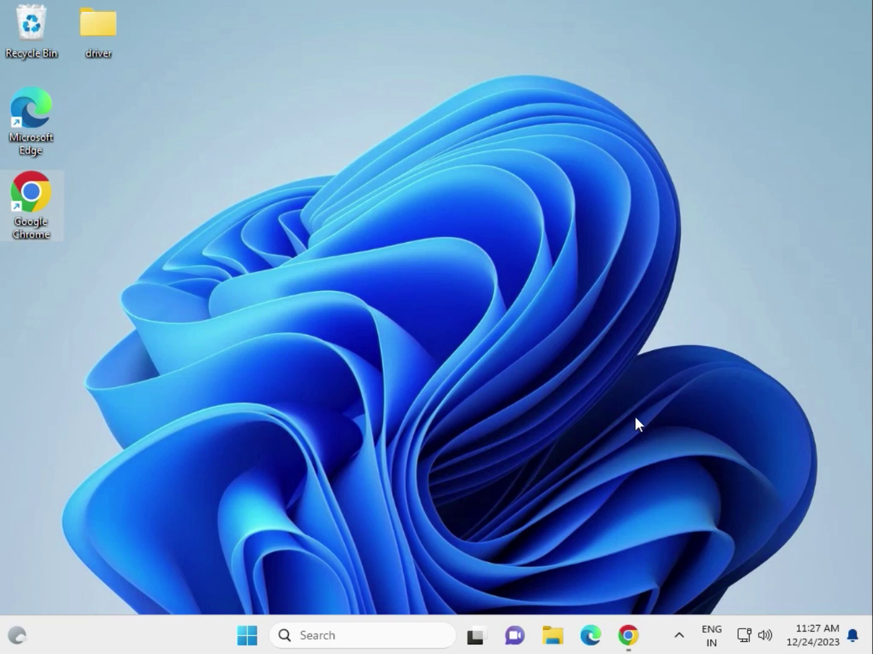
Step: Copy all of today's zip files in the Downloads folder, from intel_chipset_adl_rpl.zip through 7D85_v0102.zip
{"action": "left_click", "coordinate": [554, 636]}
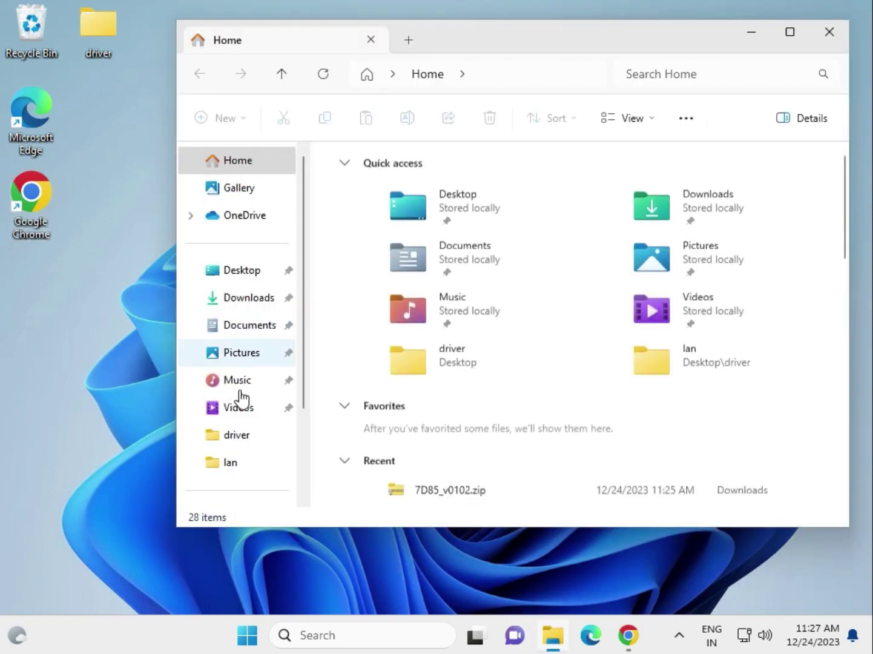
{"action": "scroll", "coordinate": [241, 400], "scroll_direction": "down", "scroll_amount": 4}
{"action": "left_click", "coordinate": [253, 386]}
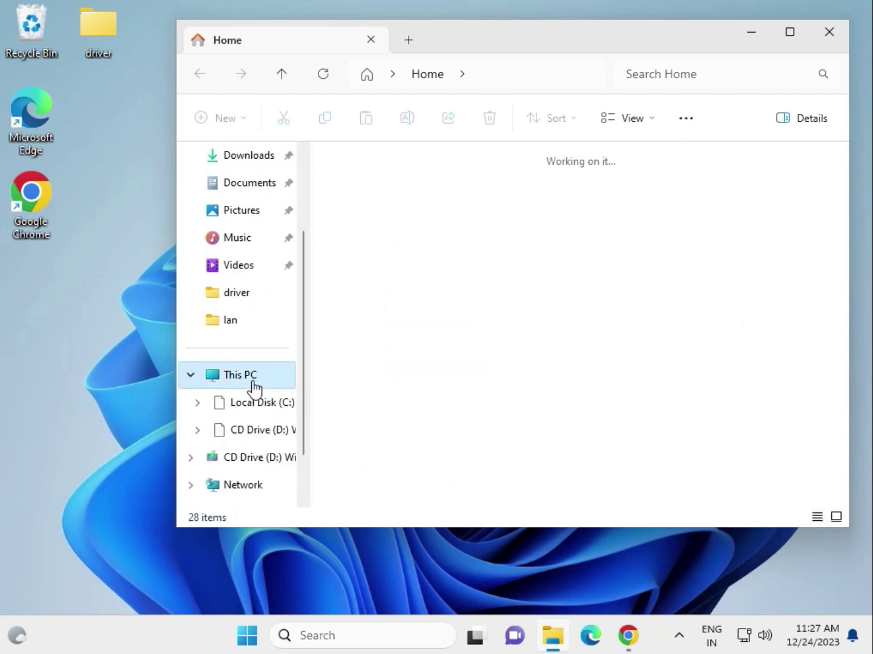
{"action": "left_click", "coordinate": [255, 163]}
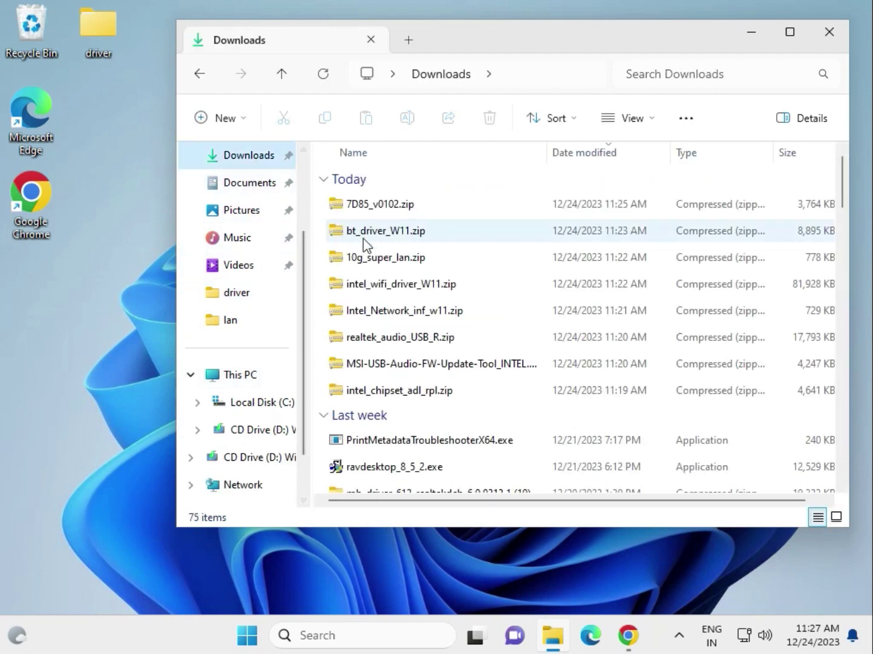
{"action": "left_click", "coordinate": [400, 391]}
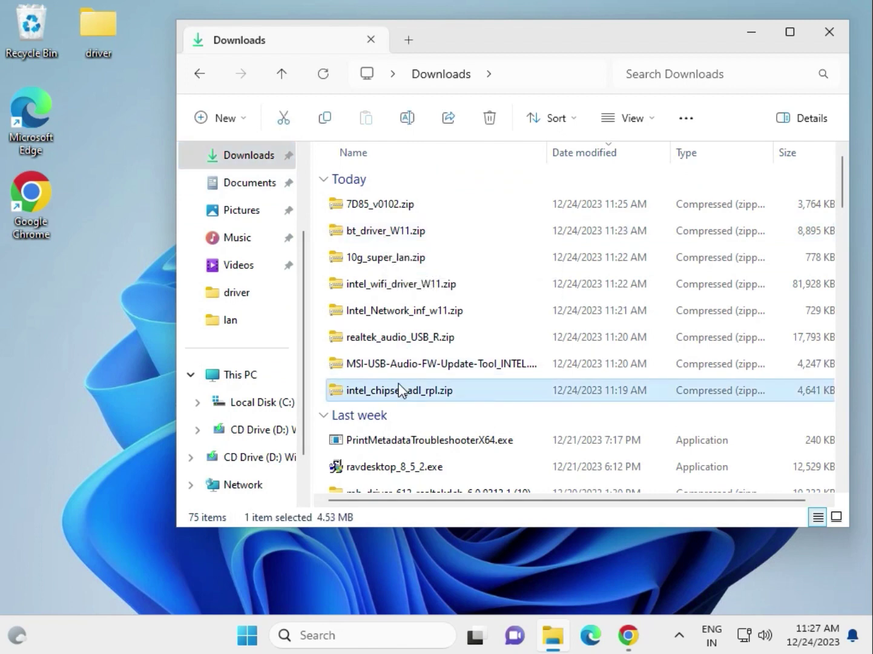
{"action": "left_click", "coordinate": [414, 209], "text": "shift"}
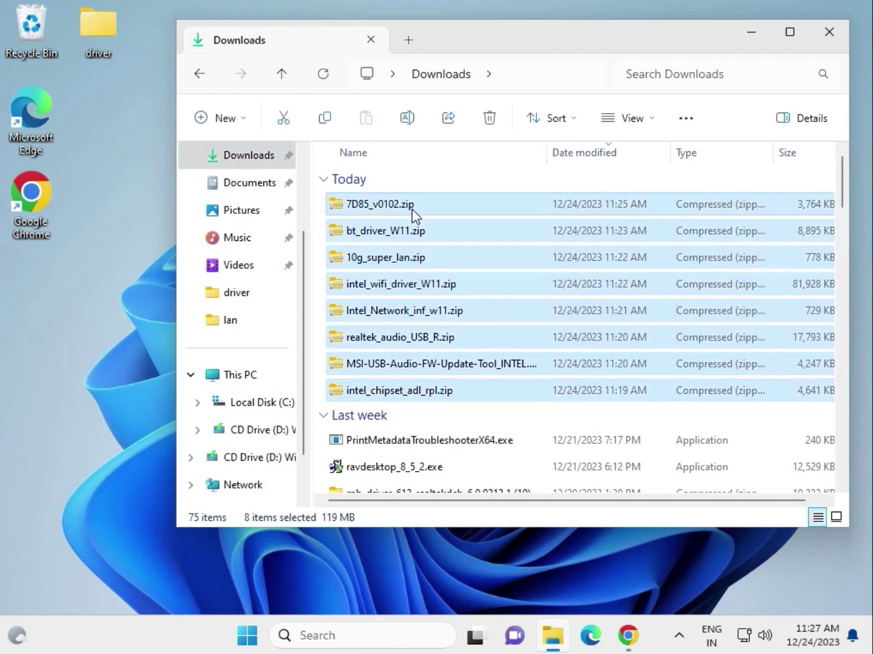
{"action": "right_click", "coordinate": [433, 263]}
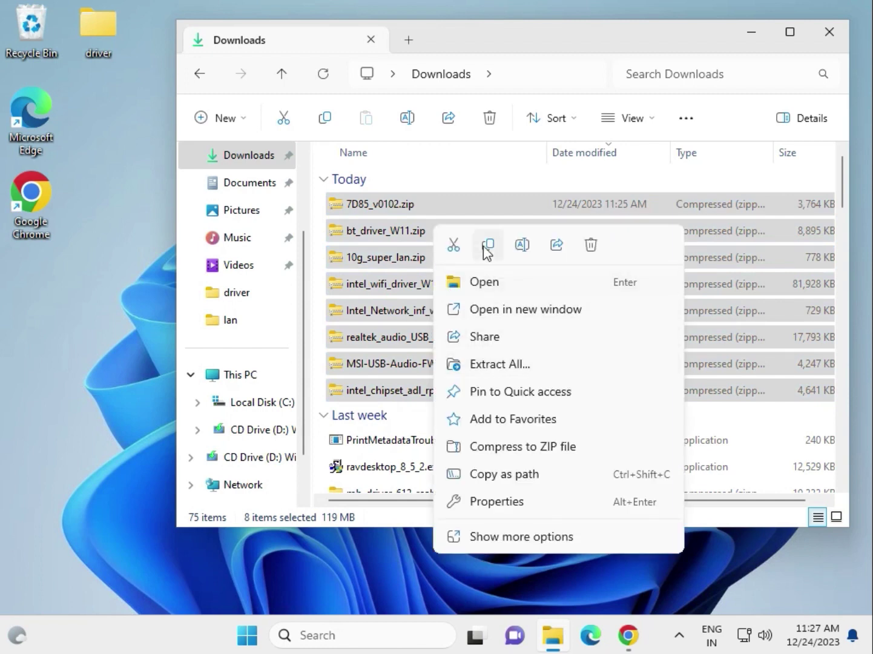
{"action": "left_click", "coordinate": [488, 247]}
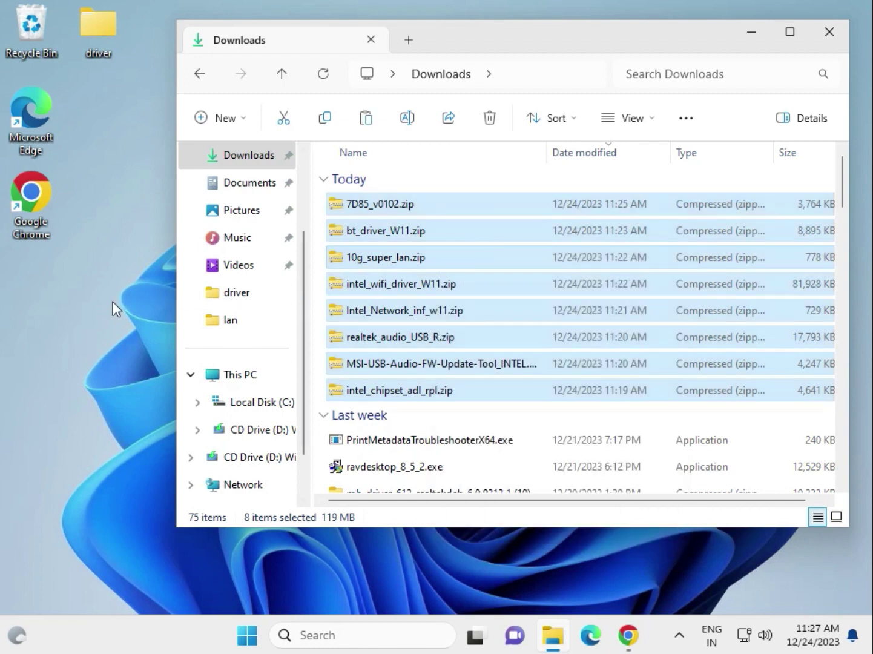
Step: Open the driver folder on the desktop and delete its lan and wifi folders
{"action": "double_click", "coordinate": [100, 35]}
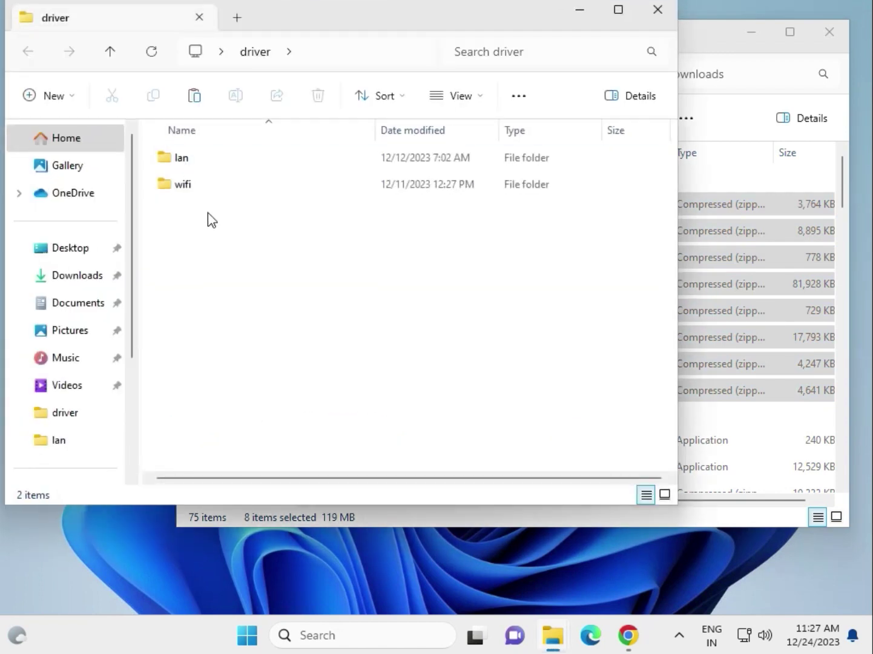
{"action": "key", "text": "ctrl+a"}
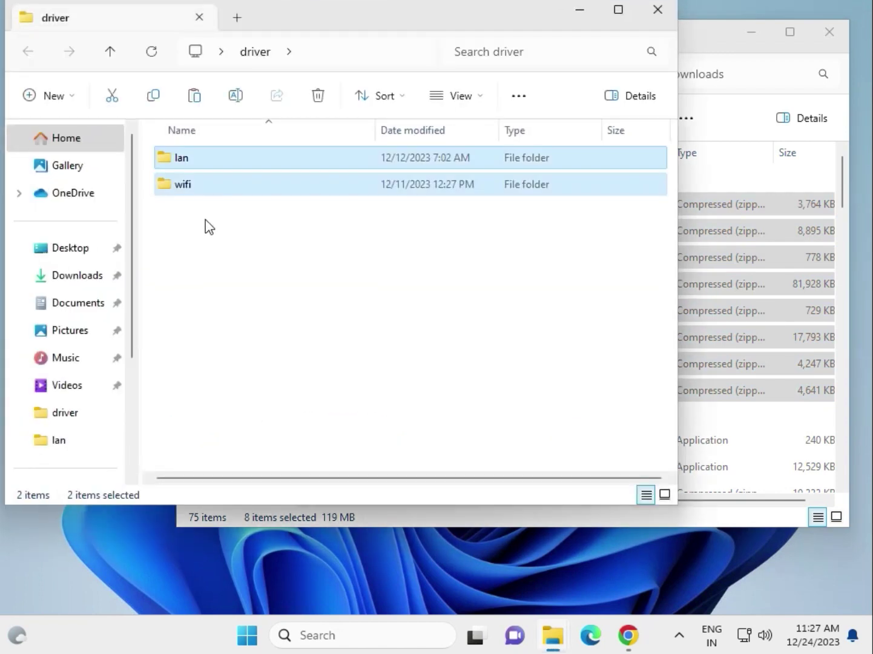
{"action": "key", "text": "Delete"}
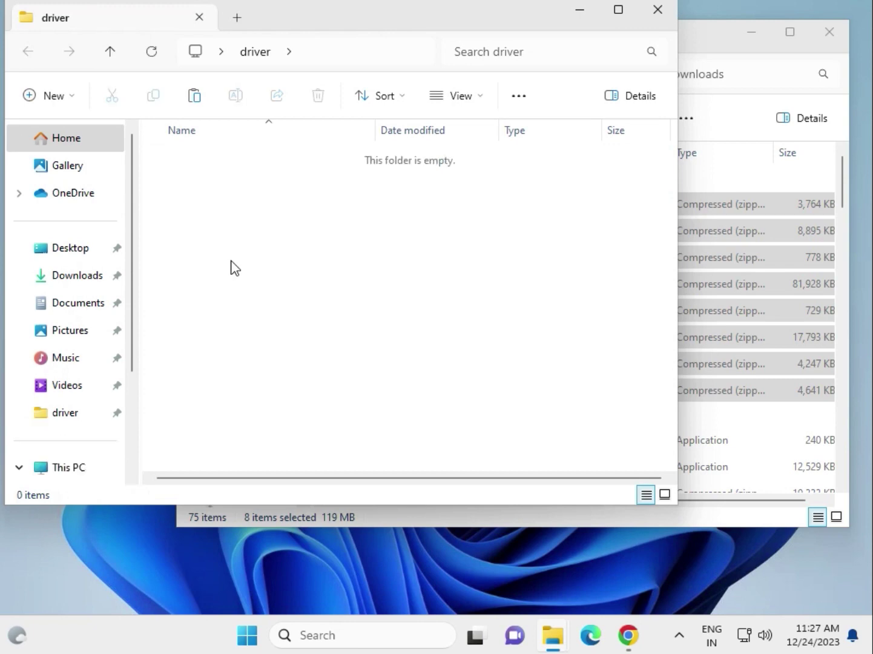
Step: Paste the copied driver zip files into the desktop's driver folder and clear the selection
{"action": "right_click", "coordinate": [231, 265]}
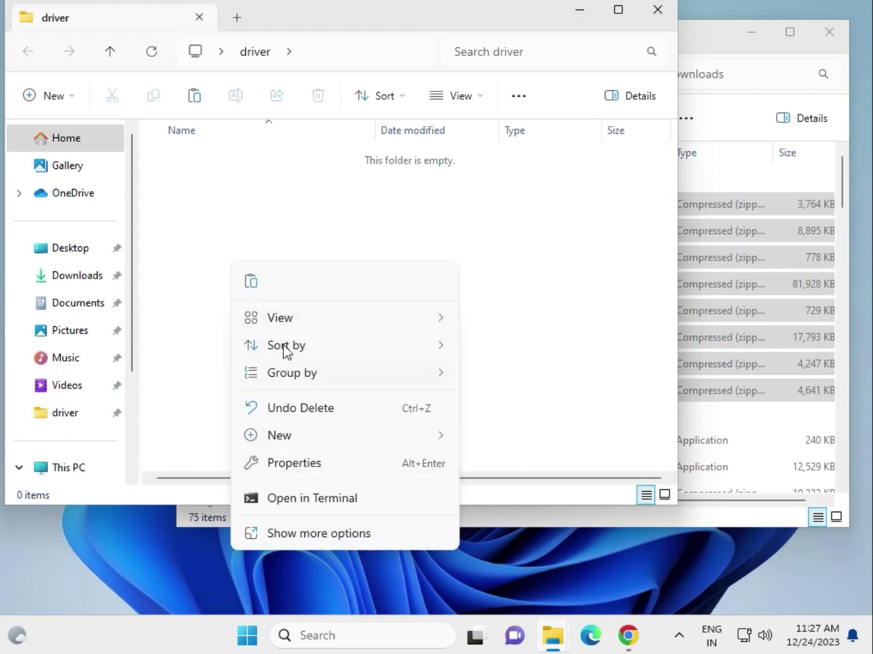
{"action": "left_click", "coordinate": [258, 285]}
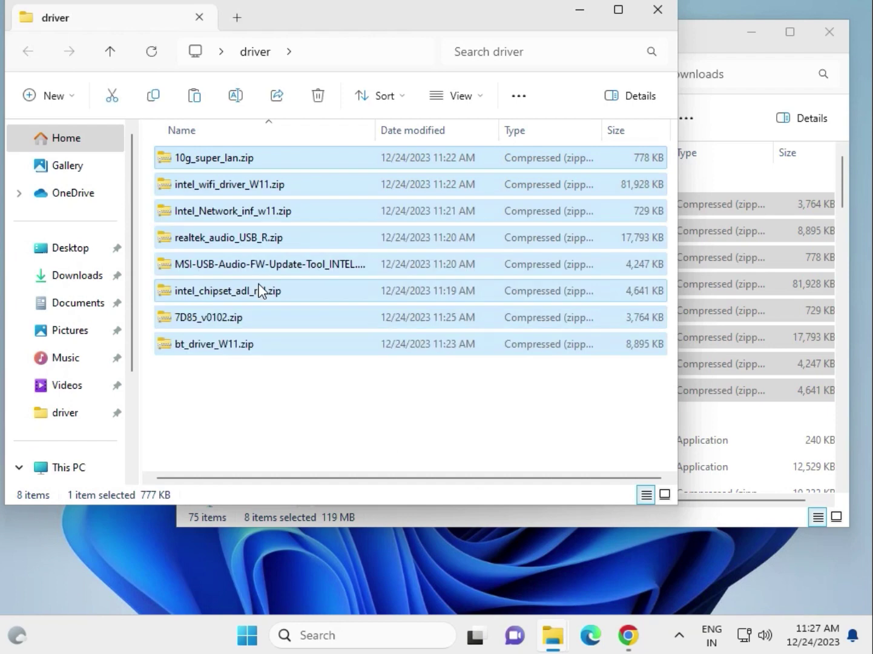
{"action": "left_click", "coordinate": [368, 403]}
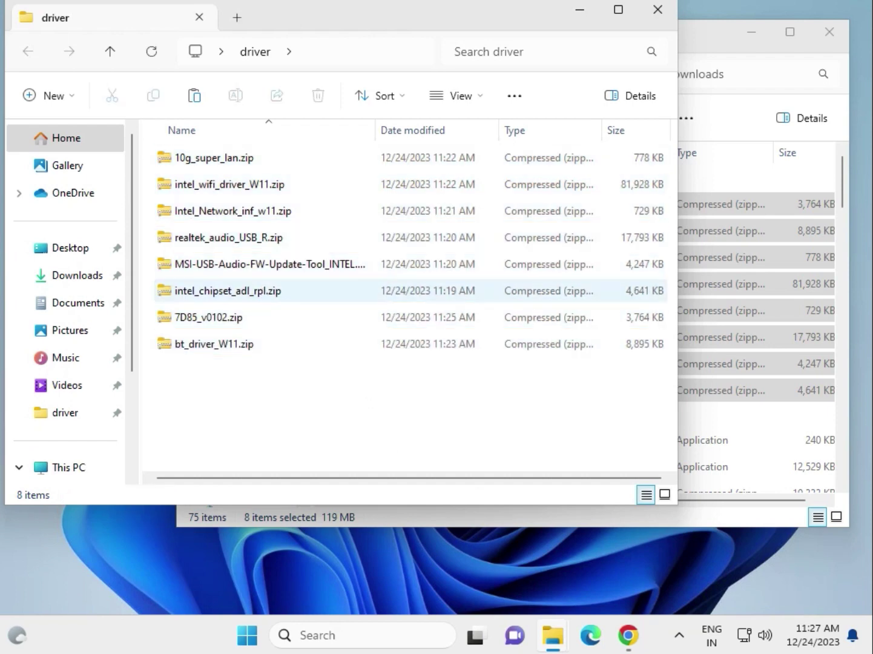
Step: Extract 10g_super_lan.zip directly into the desktop's driver folder and close the extra folder window that opens
{"action": "left_click", "coordinate": [242, 161]}
{"action": "right_click", "coordinate": [250, 164]}
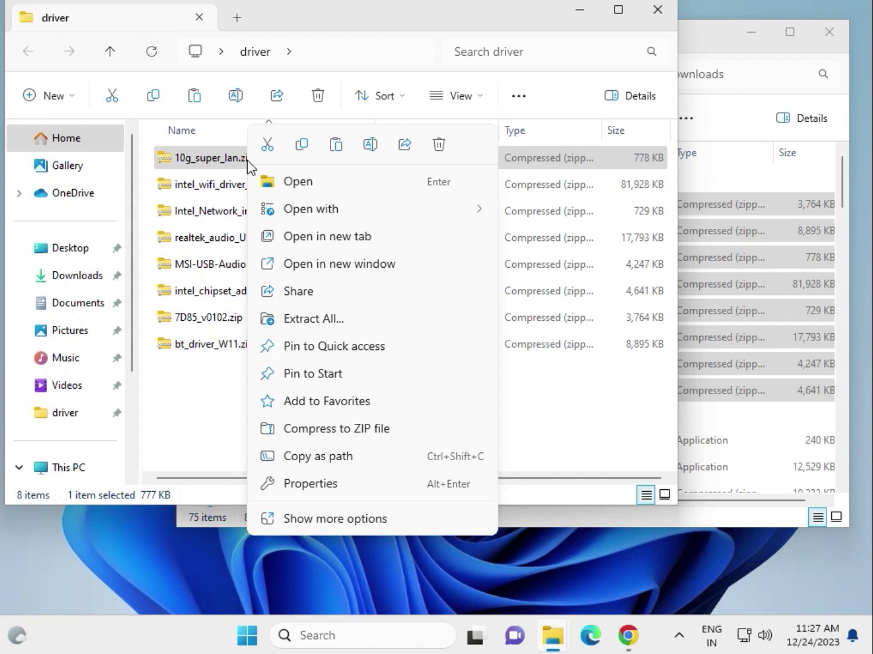
{"action": "left_click", "coordinate": [304, 519]}
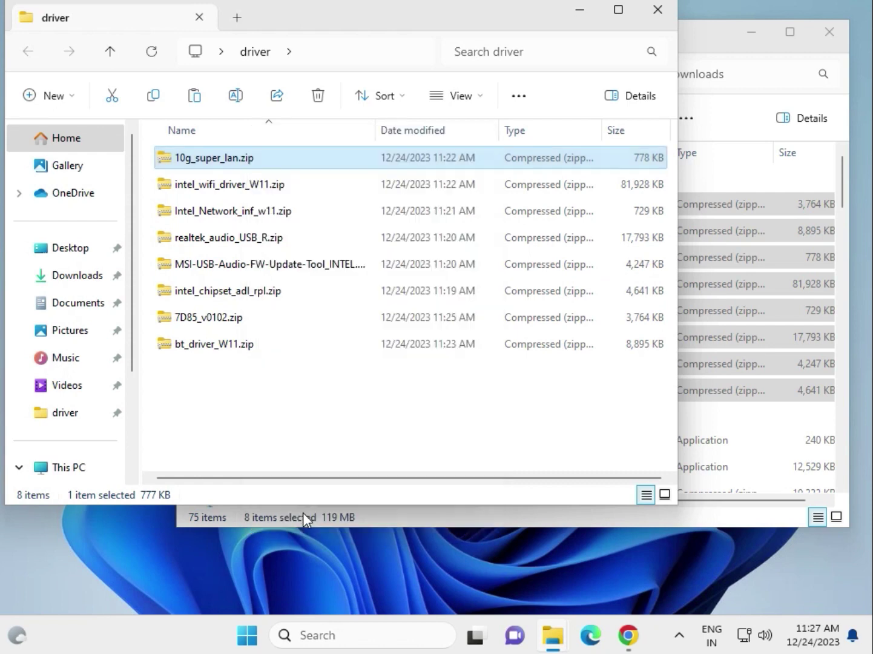
{"action": "left_click", "coordinate": [340, 275]}
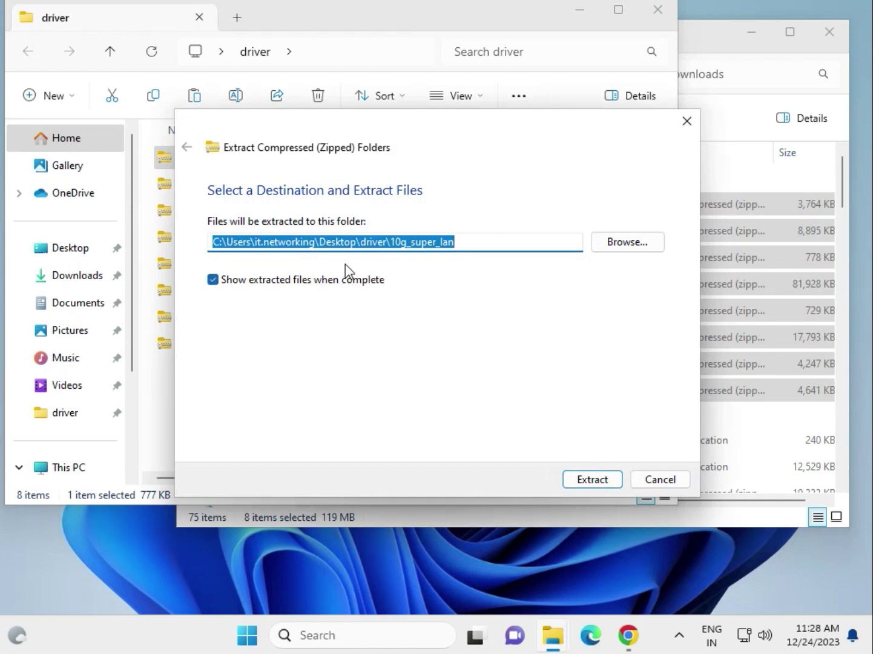
{"action": "left_click", "coordinate": [626, 249]}
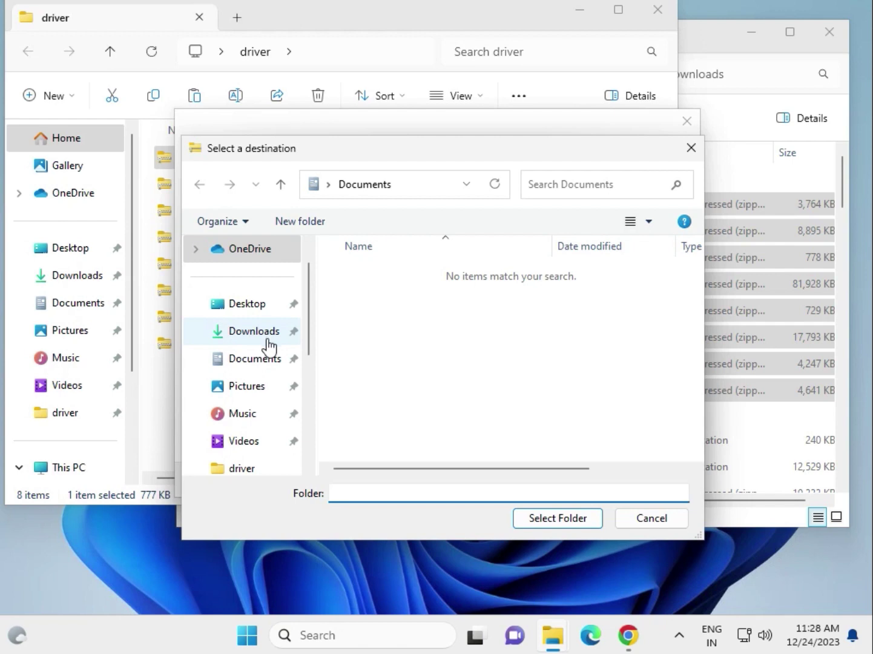
{"action": "left_click", "coordinate": [260, 310]}
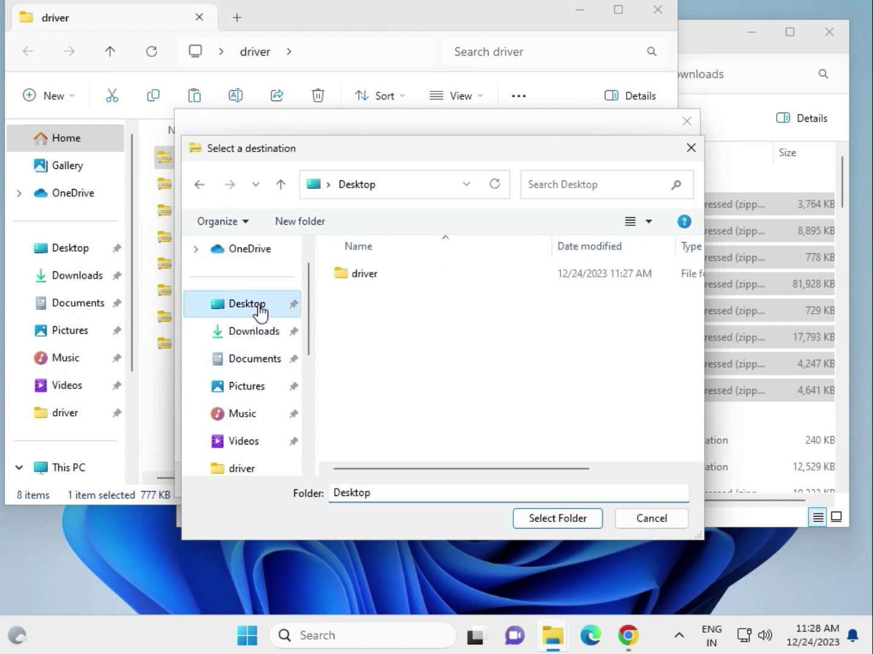
{"action": "double_click", "coordinate": [371, 280]}
{"action": "left_click", "coordinate": [556, 517]}
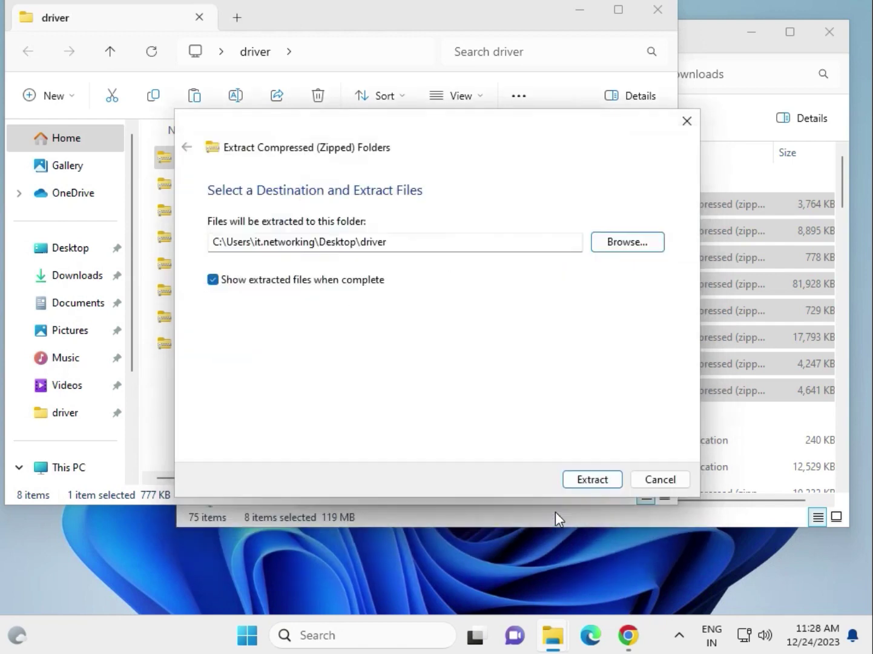
{"action": "left_click", "coordinate": [591, 479]}
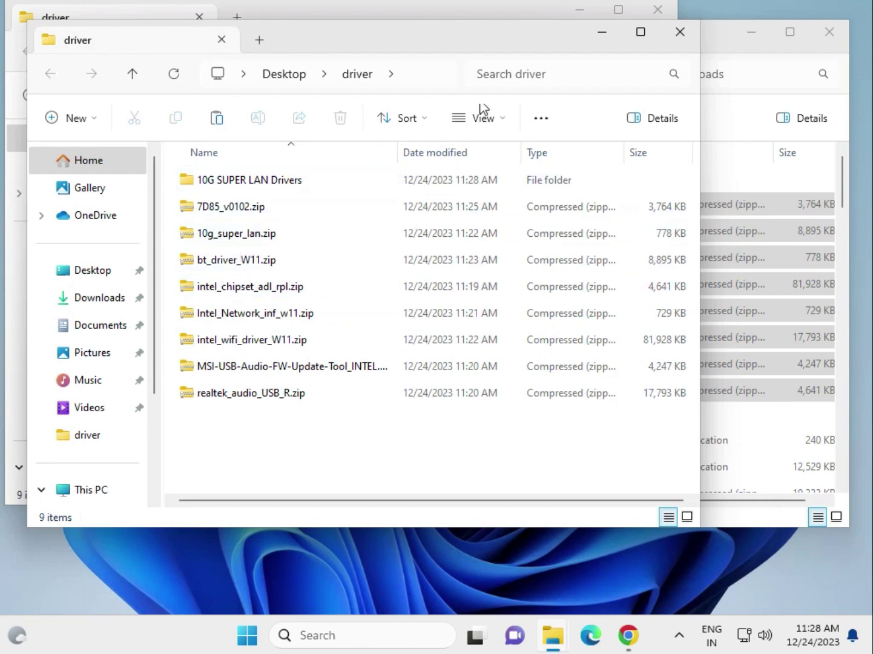
{"action": "left_click", "coordinate": [680, 31]}
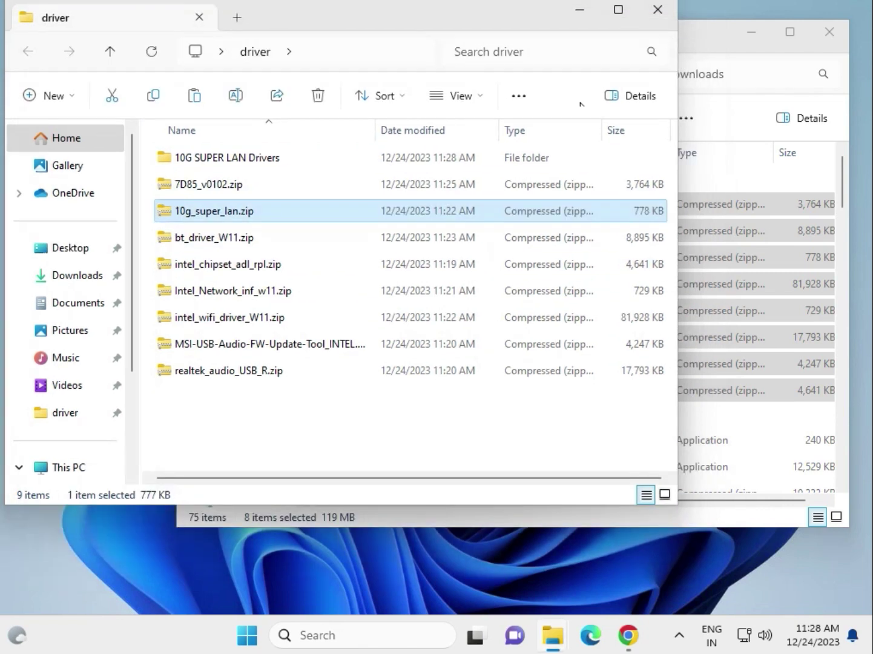
Step: Extract 7D85_v0102.zip directly into the desktop's driver folder and close the extra folder window that opens
{"action": "left_click", "coordinate": [222, 183]}
{"action": "right_click", "coordinate": [223, 183]}
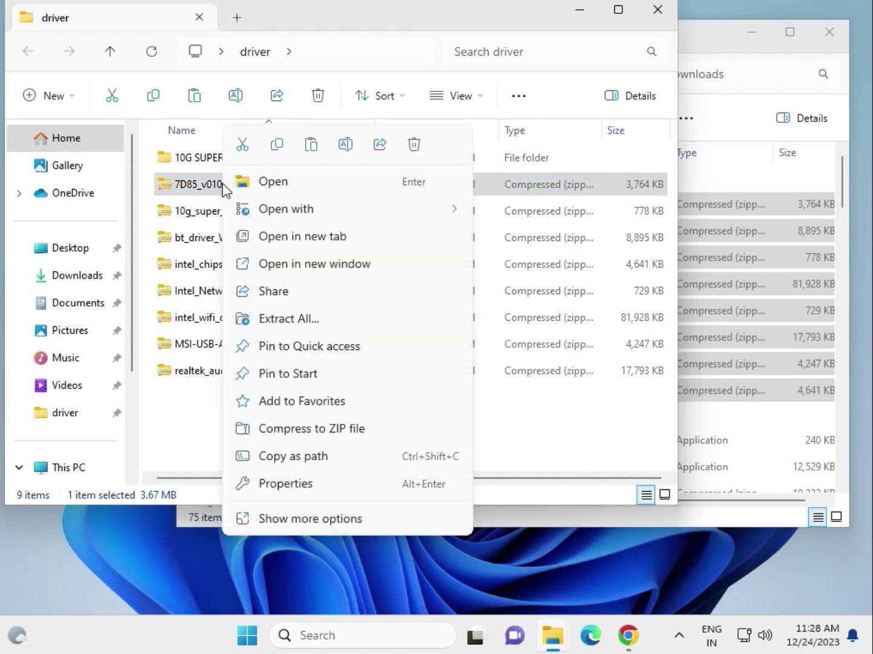
{"action": "left_click", "coordinate": [293, 519]}
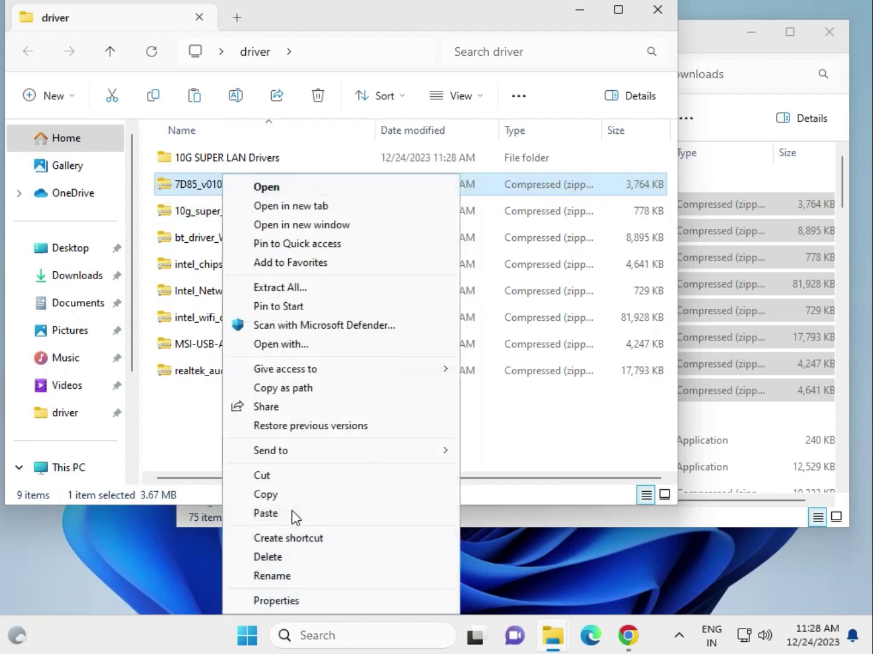
{"action": "left_click", "coordinate": [321, 288]}
{"action": "left_click", "coordinate": [632, 244]}
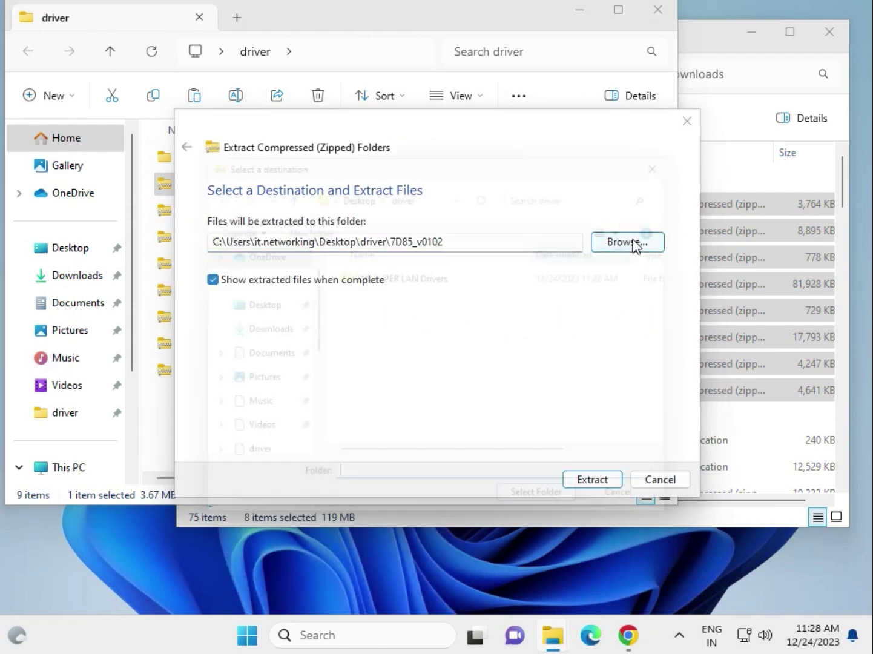
{"action": "left_click", "coordinate": [259, 312]}
{"action": "double_click", "coordinate": [388, 280]}
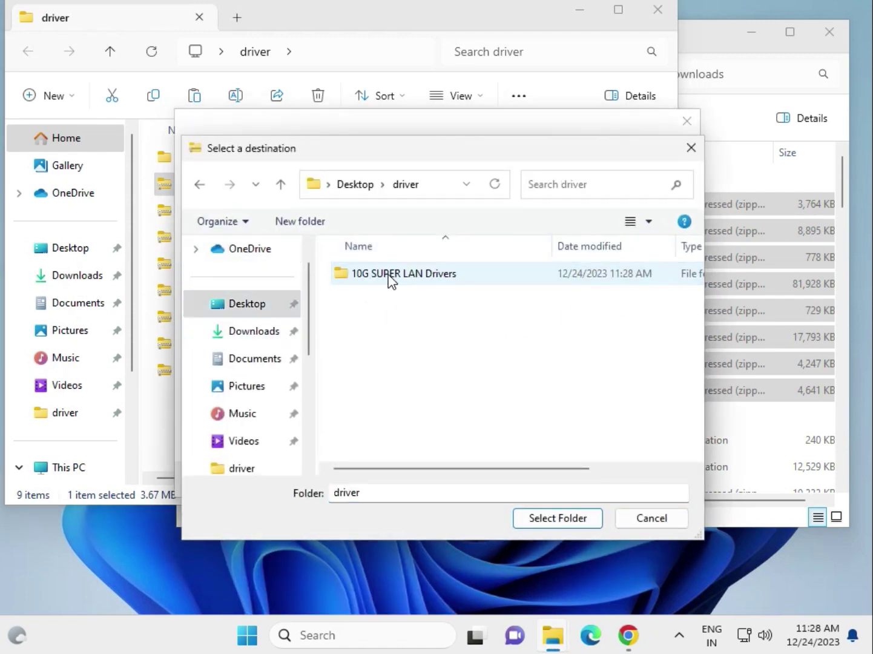
{"action": "left_click", "coordinate": [567, 522]}
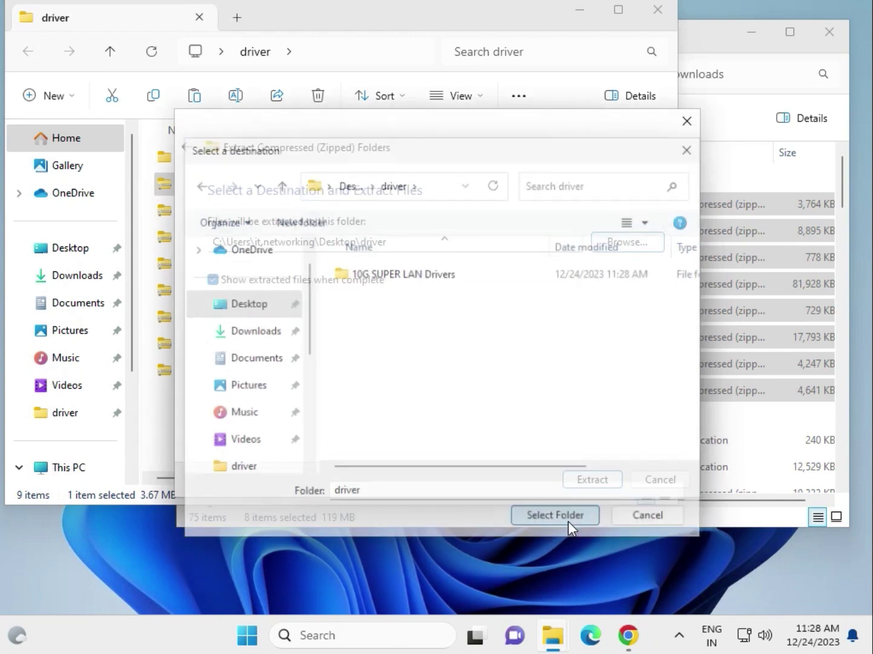
{"action": "left_click", "coordinate": [579, 484]}
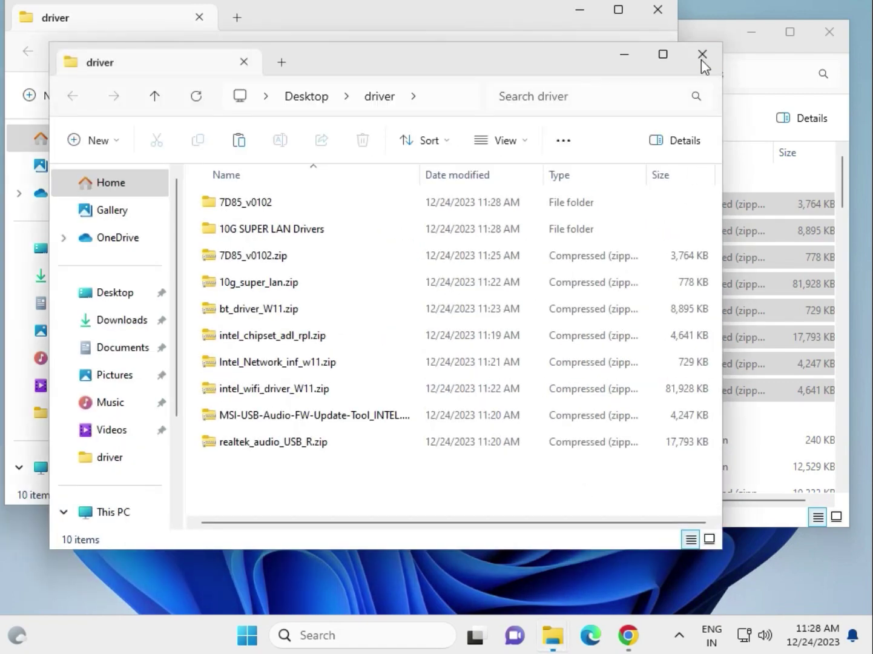
{"action": "left_click", "coordinate": [703, 54]}
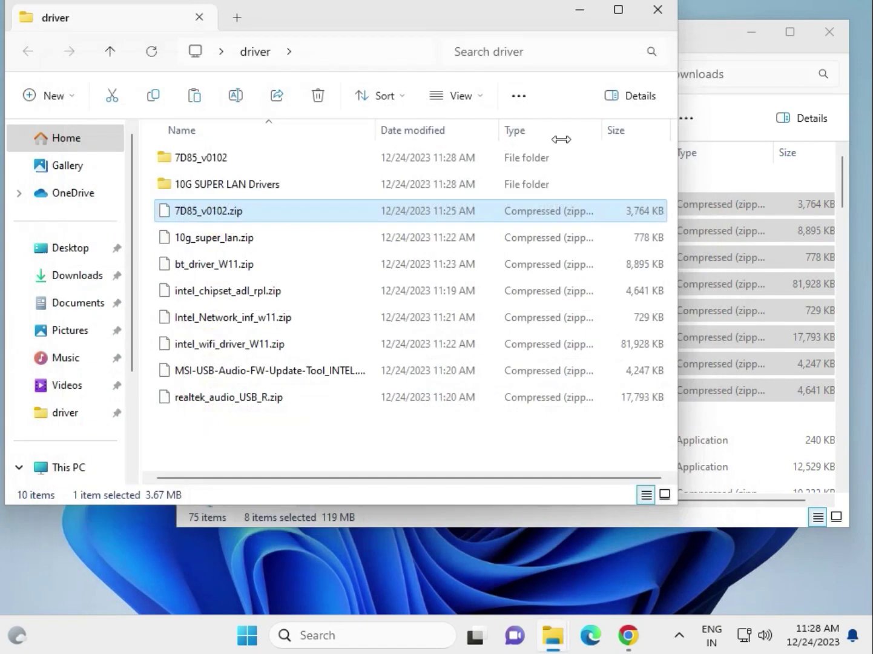
Step: Go through the driver folder's contents, from the 10G SUPER LAN Drivers folder down to the audio driver zip files
{"action": "left_click", "coordinate": [220, 186]}
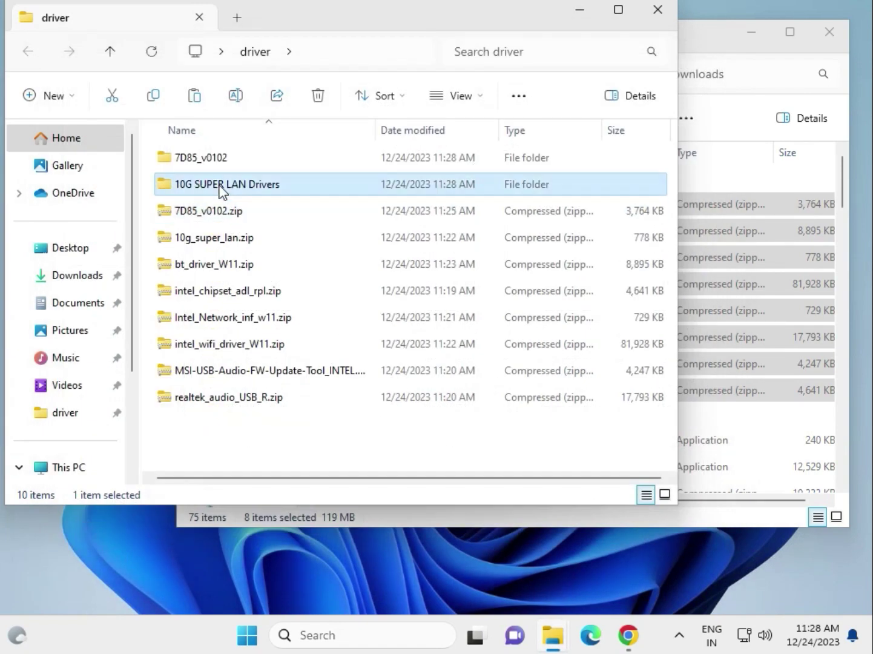
{"action": "left_click", "coordinate": [220, 241]}
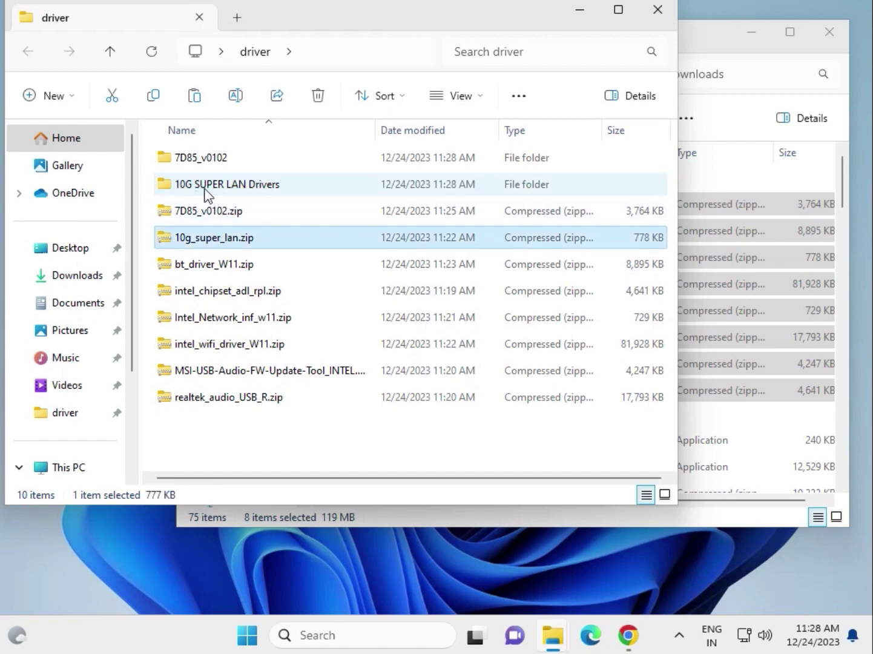
{"action": "left_click", "coordinate": [190, 270]}
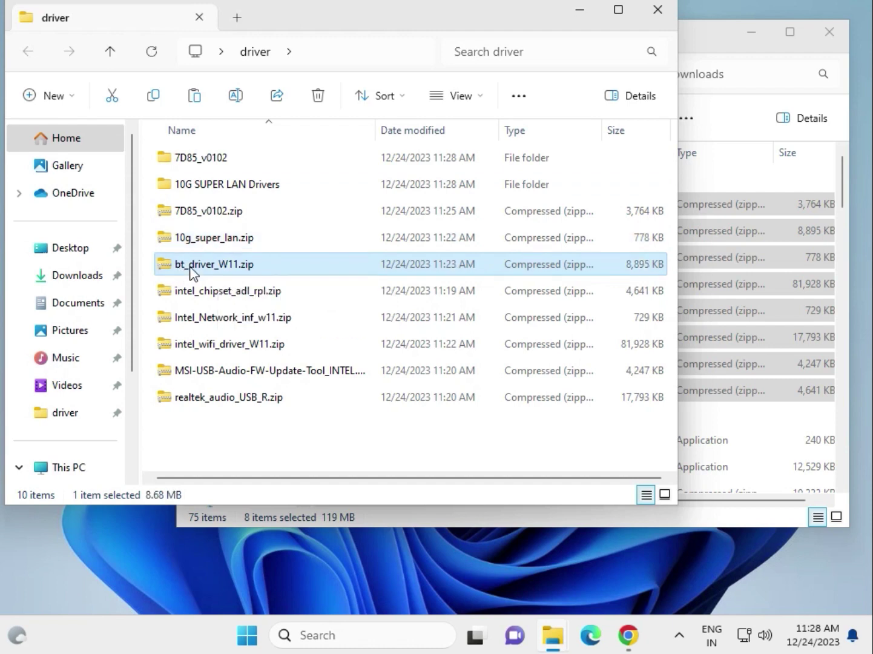
{"action": "left_click", "coordinate": [206, 292]}
{"action": "left_click", "coordinate": [207, 312]}
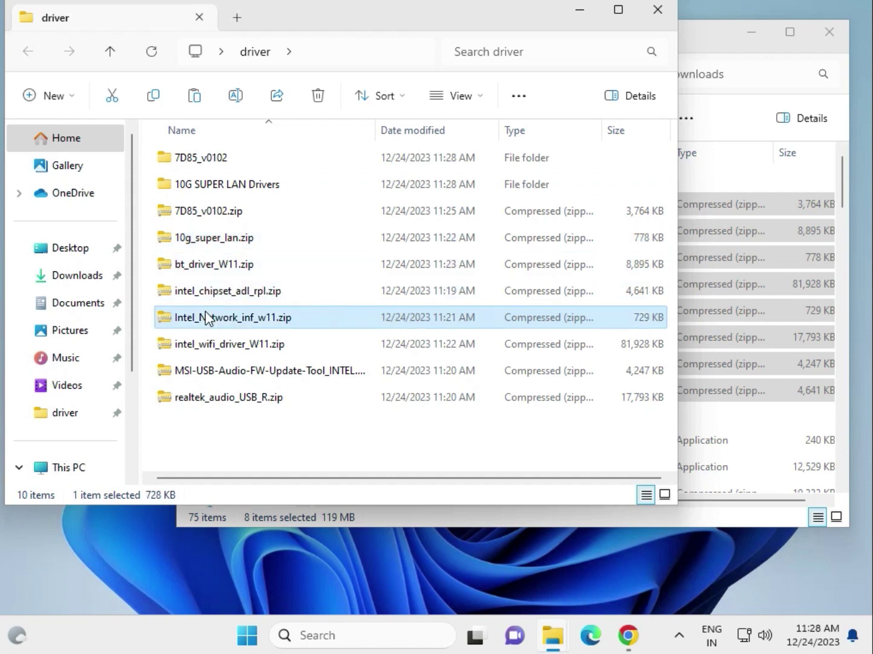
{"action": "left_click", "coordinate": [217, 349]}
{"action": "left_click", "coordinate": [228, 371]}
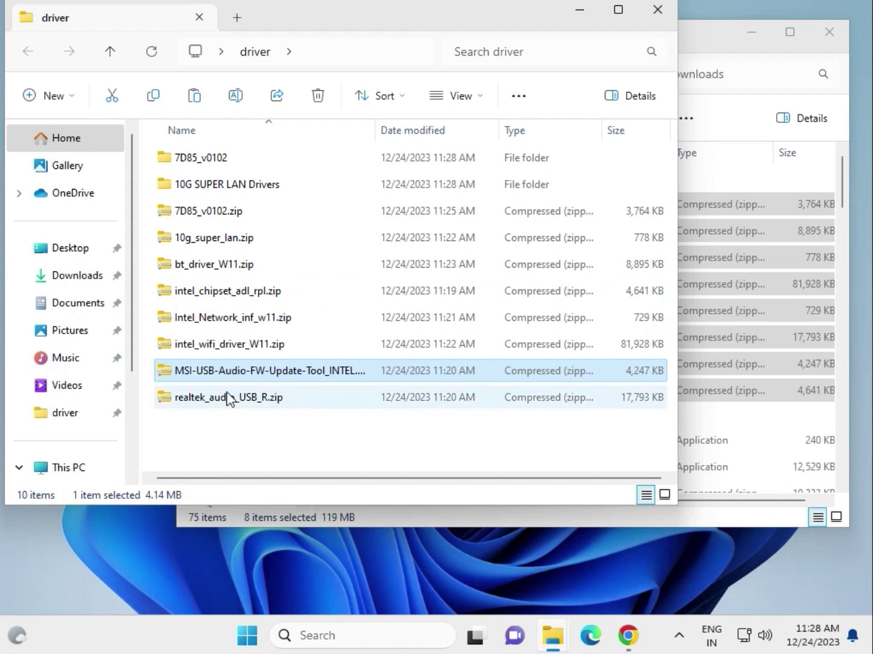
{"action": "left_click", "coordinate": [229, 397]}
{"action": "left_click", "coordinate": [259, 375]}
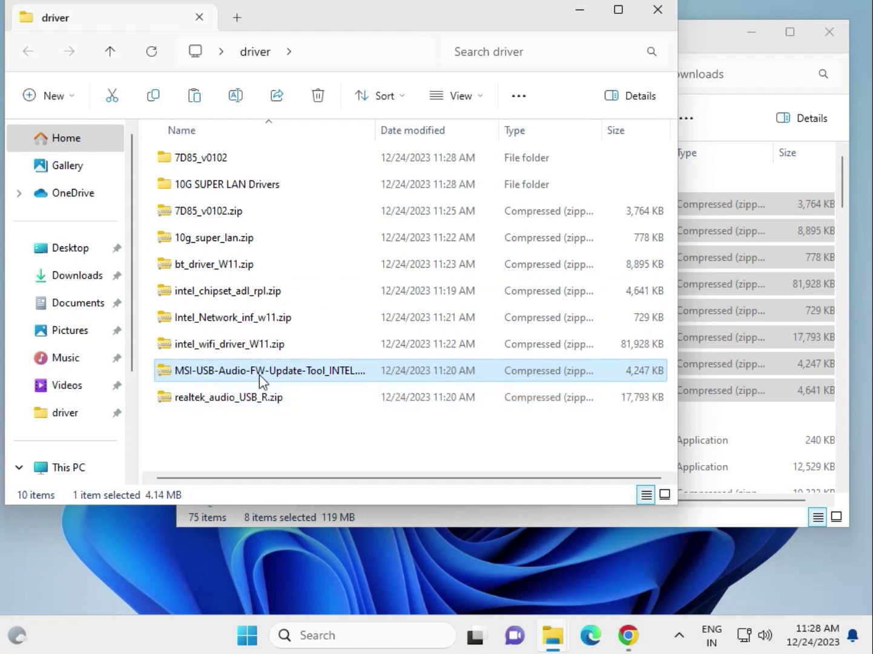
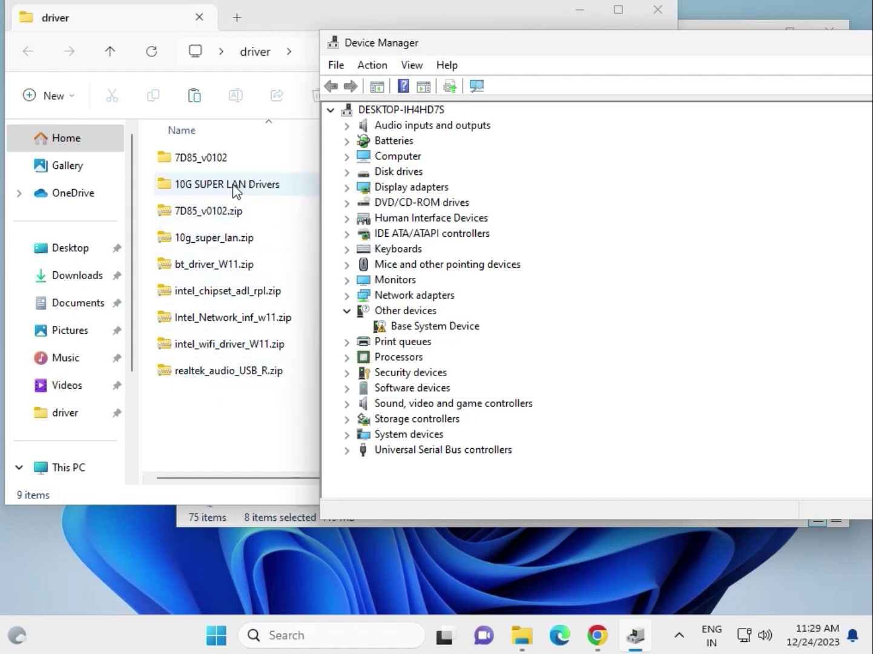
Step: In Device Manager, start a driver update for the Intel(R) PRO/1000 MT Desktop Adapter using drivers stored on the computer
{"action": "left_click", "coordinate": [347, 295]}
{"action": "left_click", "coordinate": [449, 311]}
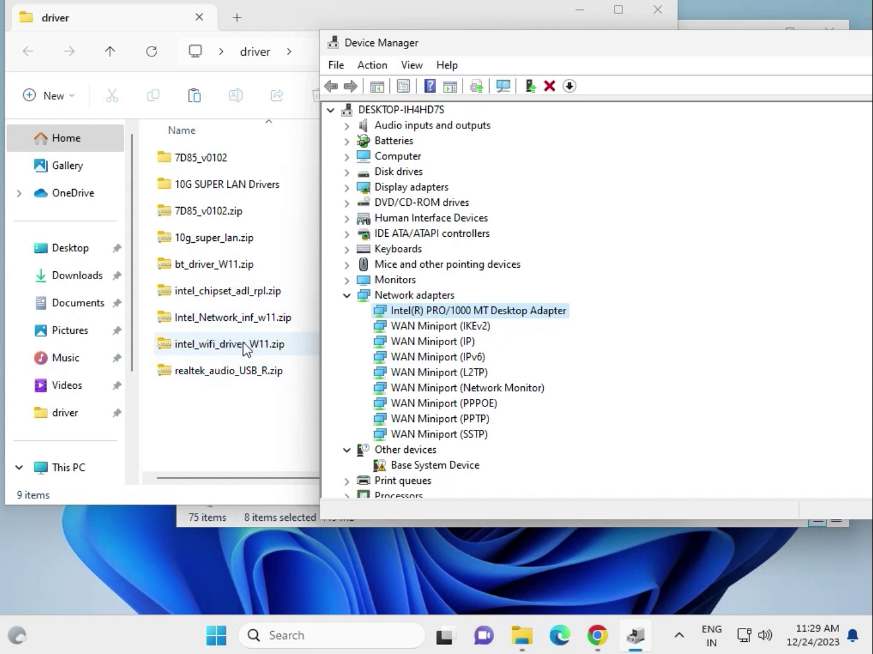
{"action": "right_click", "coordinate": [425, 315]}
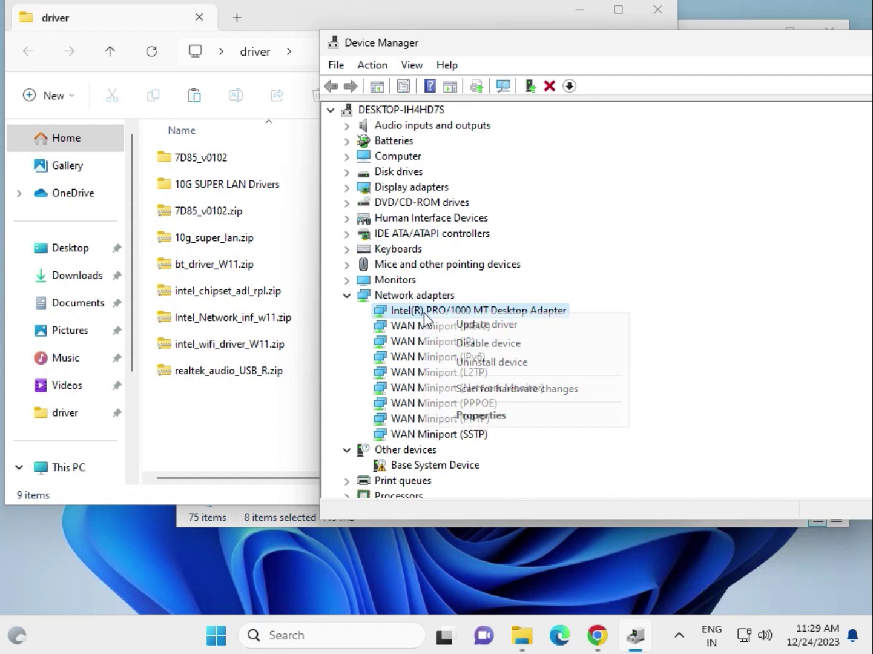
{"action": "left_click", "coordinate": [456, 325]}
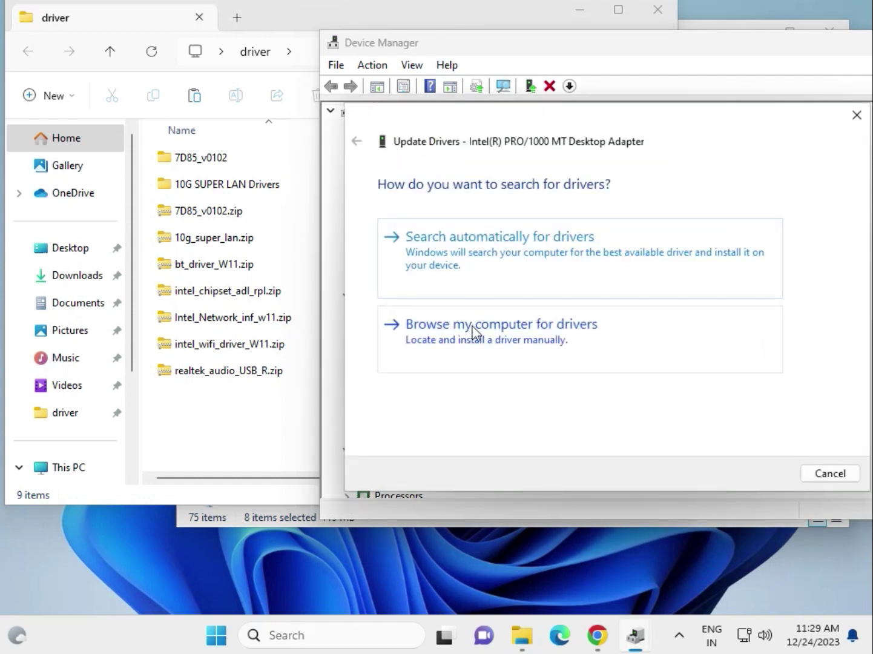
{"action": "left_click", "coordinate": [567, 362]}
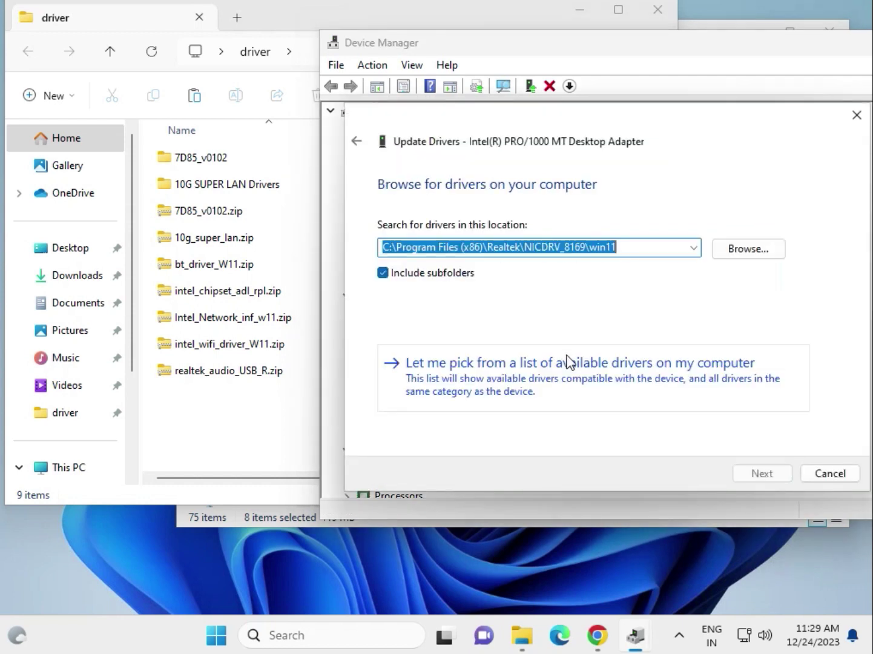
Step: Choose the desktop's driver folder as the driver search location, run the adapter's update, and close the wizard
{"action": "left_click", "coordinate": [750, 257]}
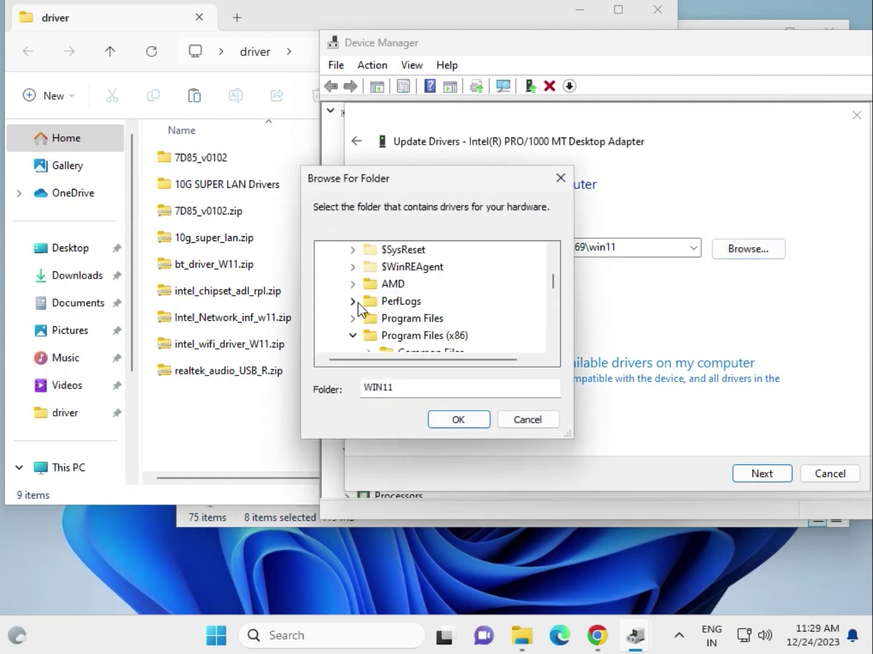
{"action": "scroll", "coordinate": [359, 309], "scroll_direction": "up", "scroll_amount": 4}
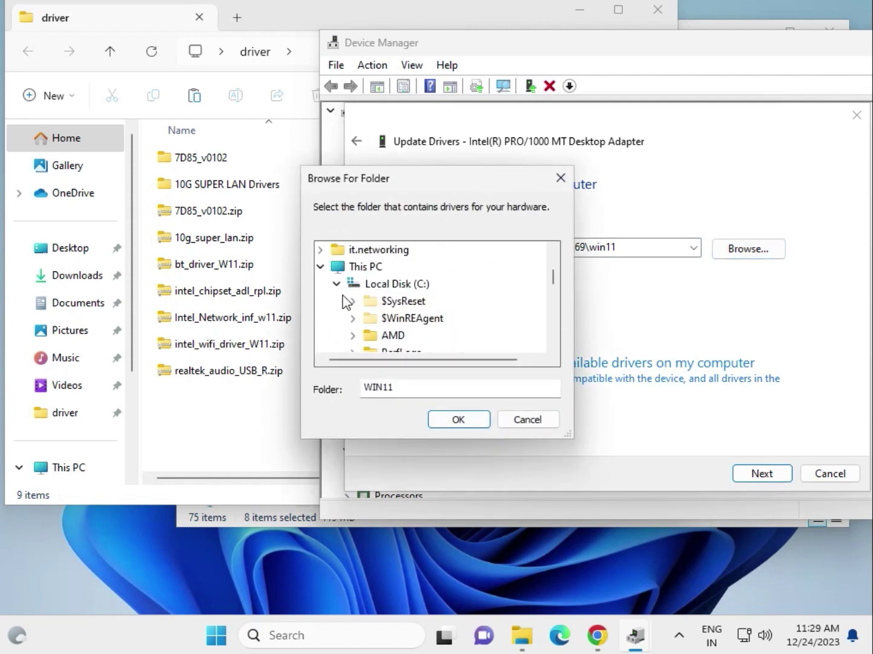
{"action": "left_click", "coordinate": [336, 284]}
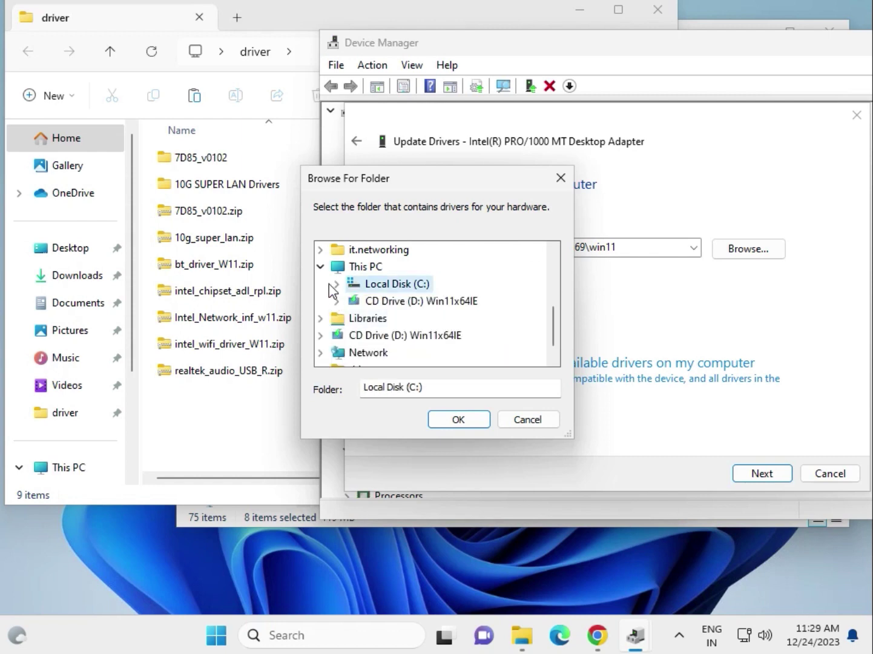
{"action": "scroll", "coordinate": [331, 290], "scroll_direction": "up", "scroll_amount": 1}
{"action": "scroll", "coordinate": [332, 289], "scroll_direction": "up", "scroll_amount": 2}
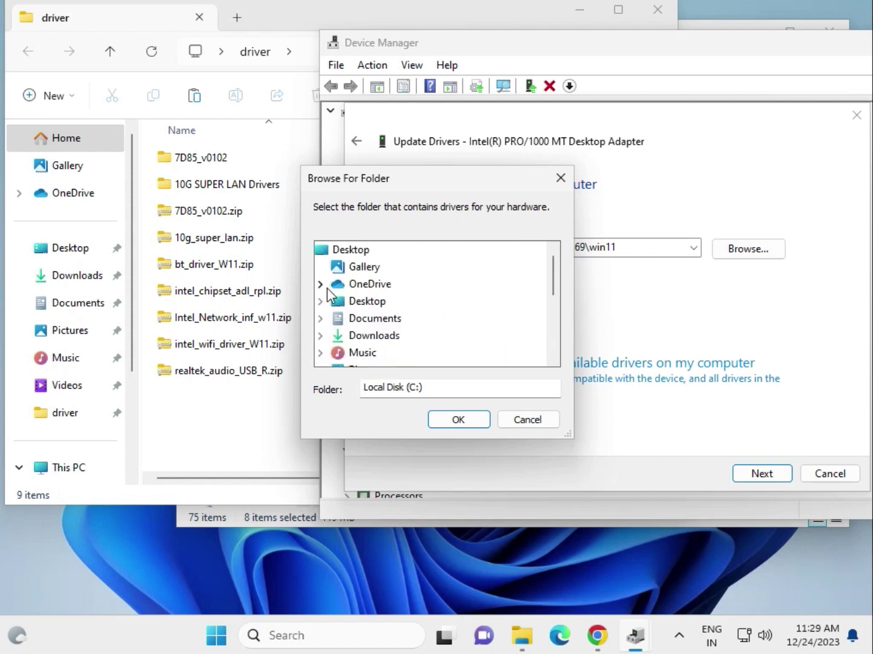
{"action": "double_click", "coordinate": [363, 301]}
{"action": "left_click", "coordinate": [377, 320]}
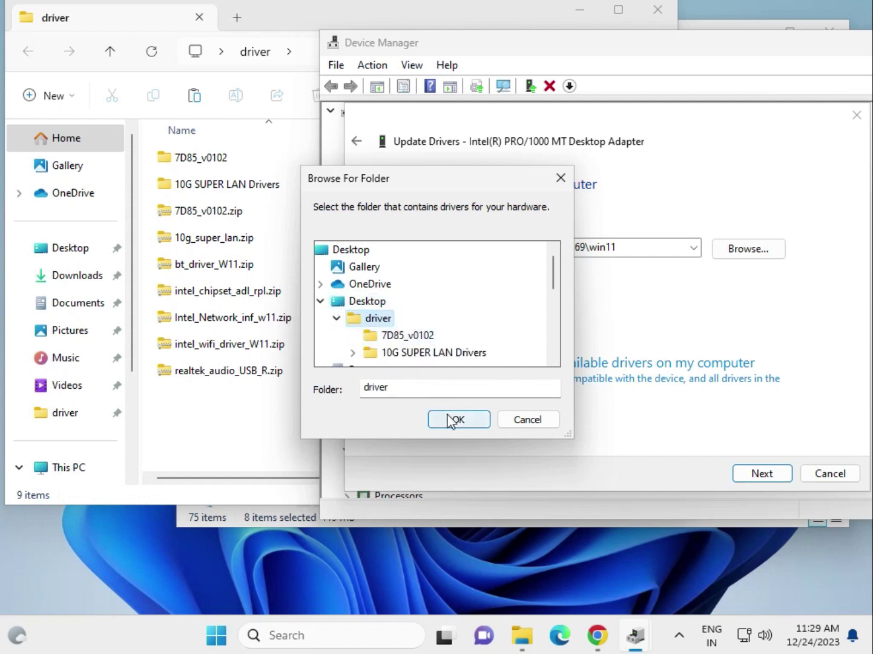
{"action": "scroll", "coordinate": [500, 324], "scroll_direction": "down", "scroll_amount": 1}
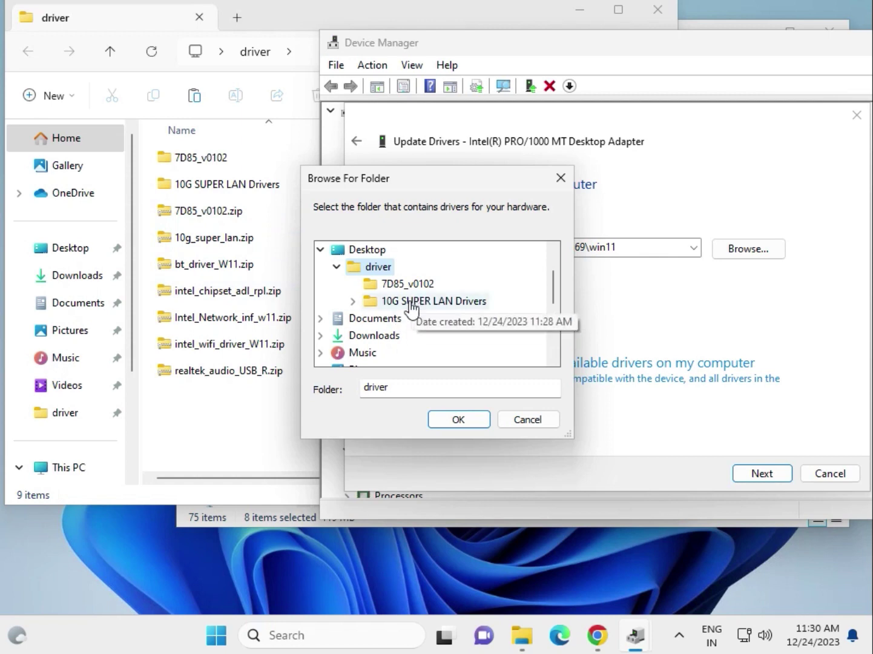
{"action": "left_click", "coordinate": [448, 419]}
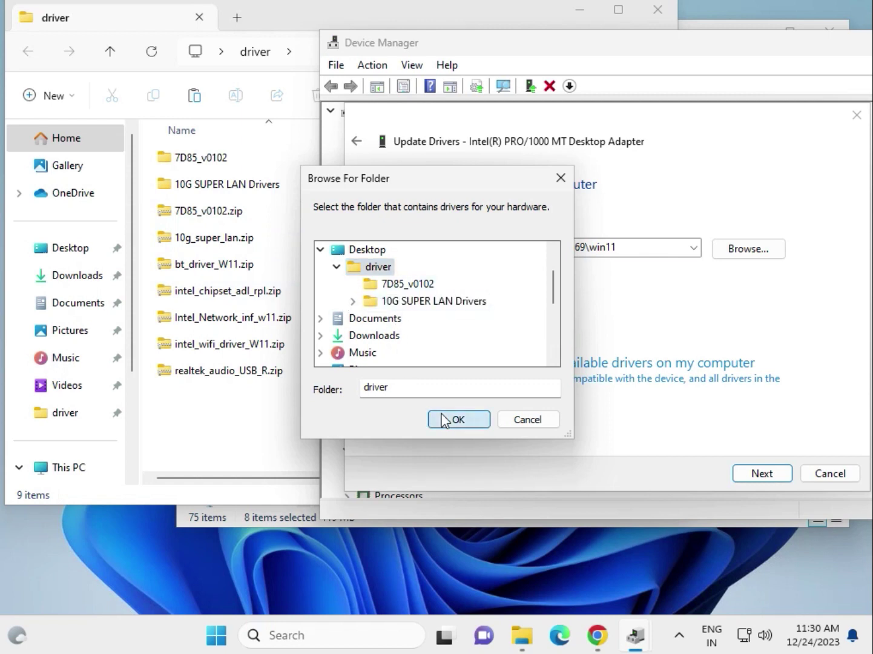
{"action": "left_click", "coordinate": [776, 477]}
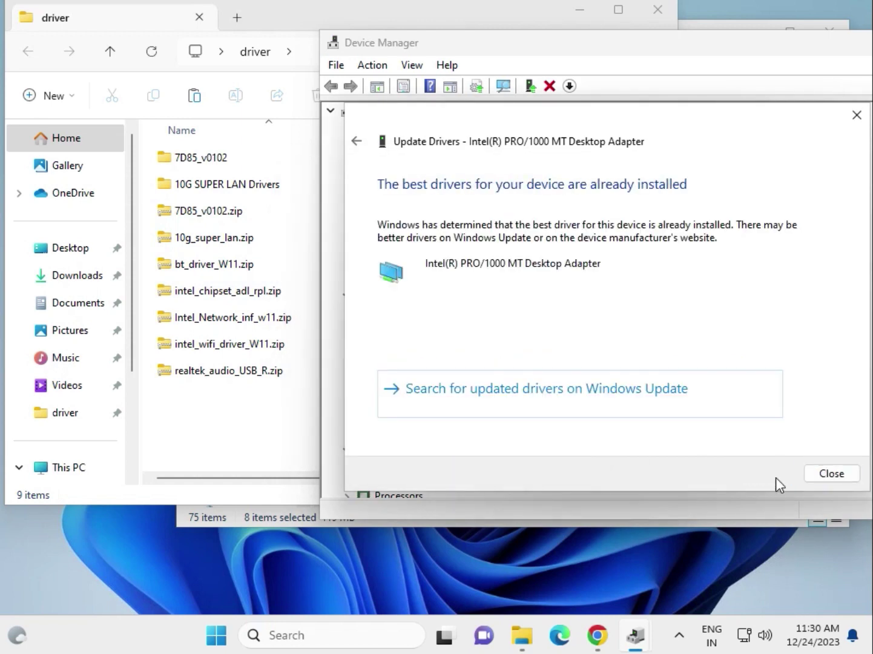
{"action": "left_click", "coordinate": [811, 478]}
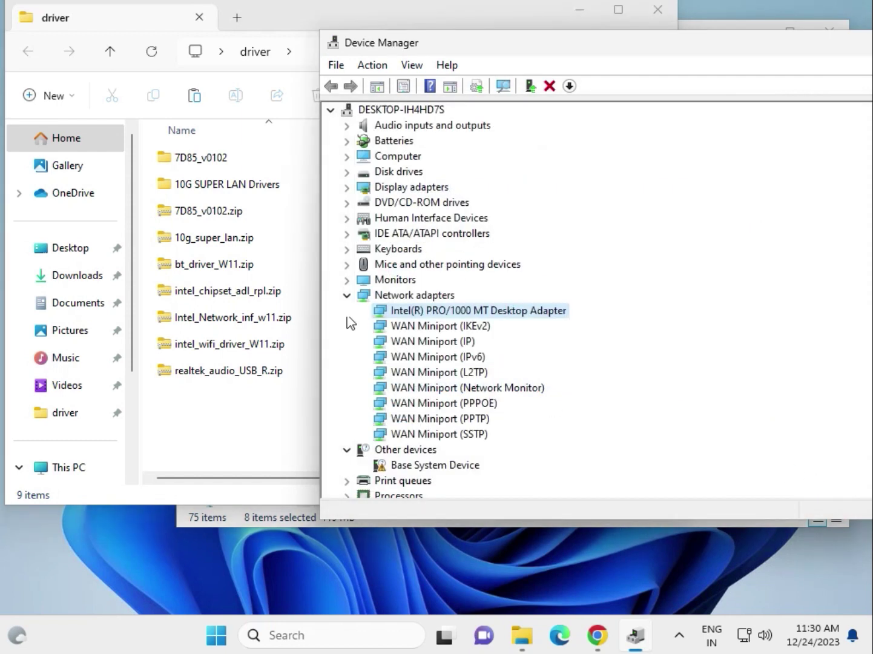
Step: Examine the devices listed under display adapters and network adapters
{"action": "left_click", "coordinate": [348, 296]}
{"action": "left_click", "coordinate": [346, 188]}
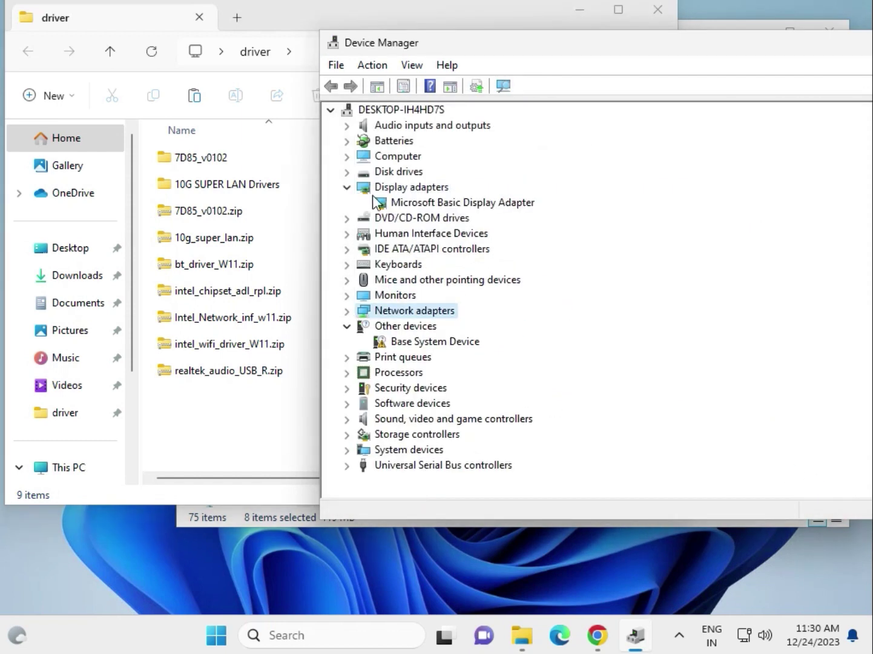
{"action": "left_click", "coordinate": [404, 203]}
{"action": "left_click", "coordinate": [347, 188]}
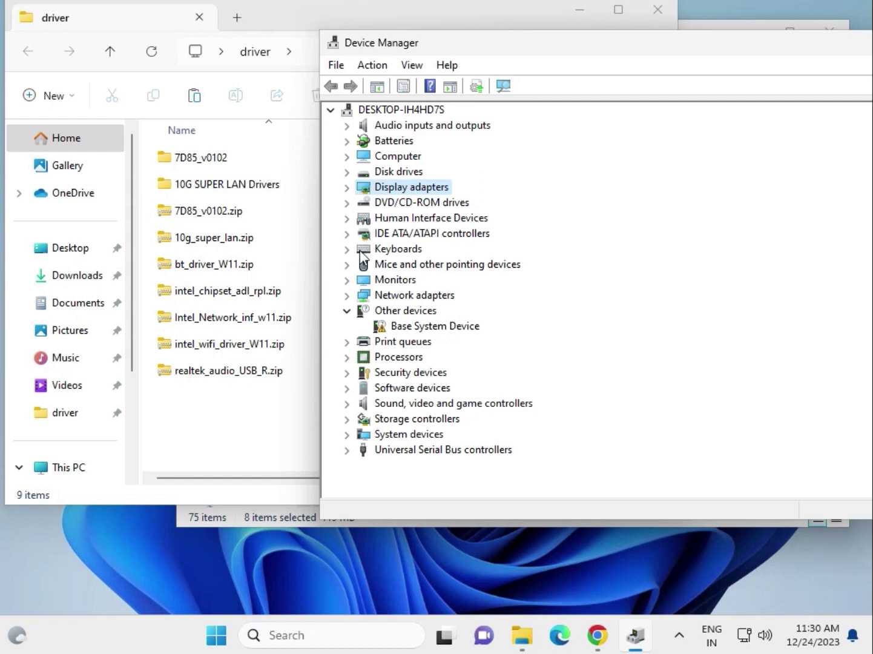
{"action": "left_click", "coordinate": [347, 295]}
{"action": "left_click", "coordinate": [442, 310]}
{"action": "scroll", "coordinate": [418, 321], "scroll_direction": "down", "scroll_amount": 1}
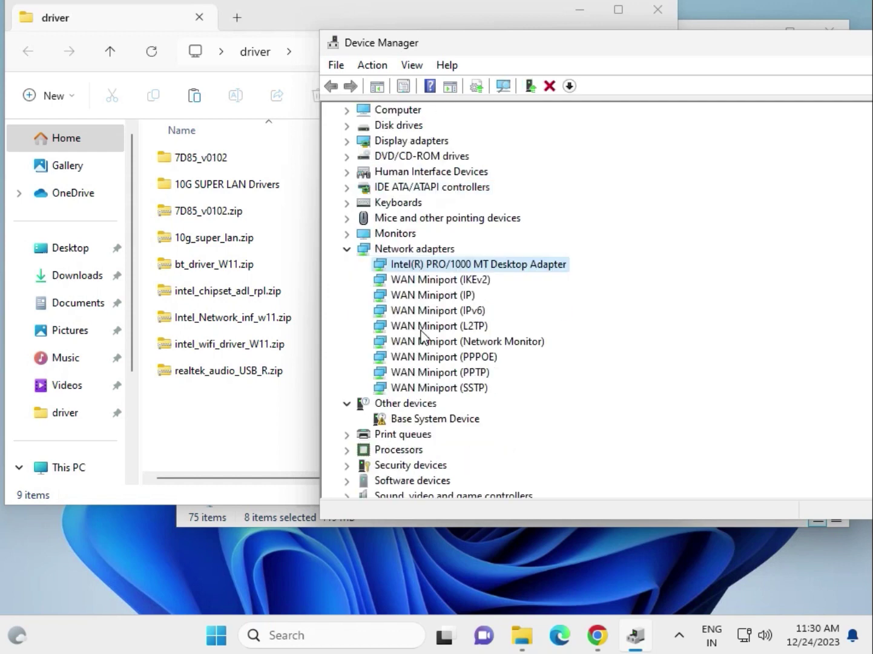
{"action": "scroll", "coordinate": [424, 339], "scroll_direction": "down", "scroll_amount": 2}
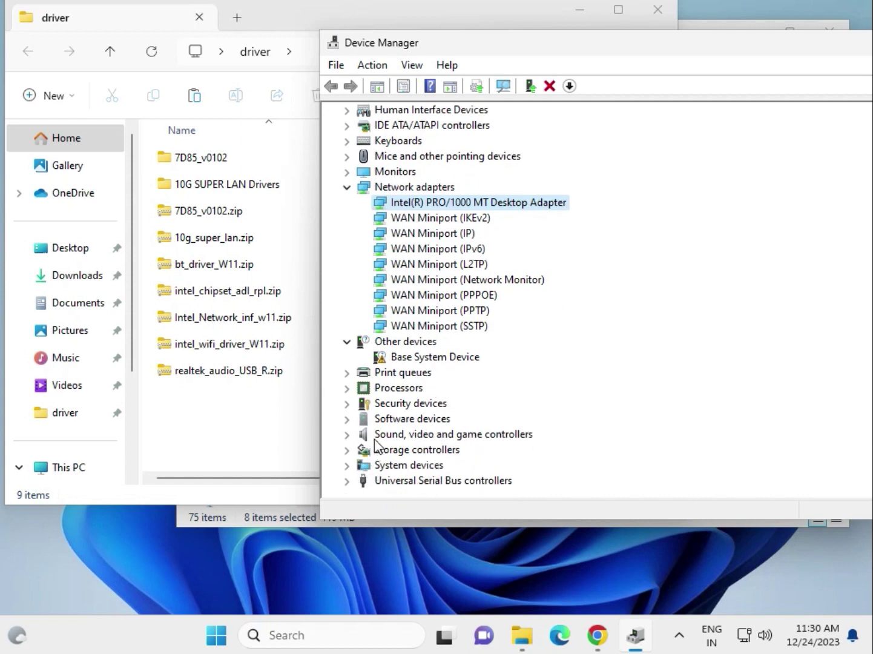
Step: Examine the processors and the sound, video and game controllers, and move the Device Manager window fully into view
{"action": "left_click", "coordinate": [347, 387]}
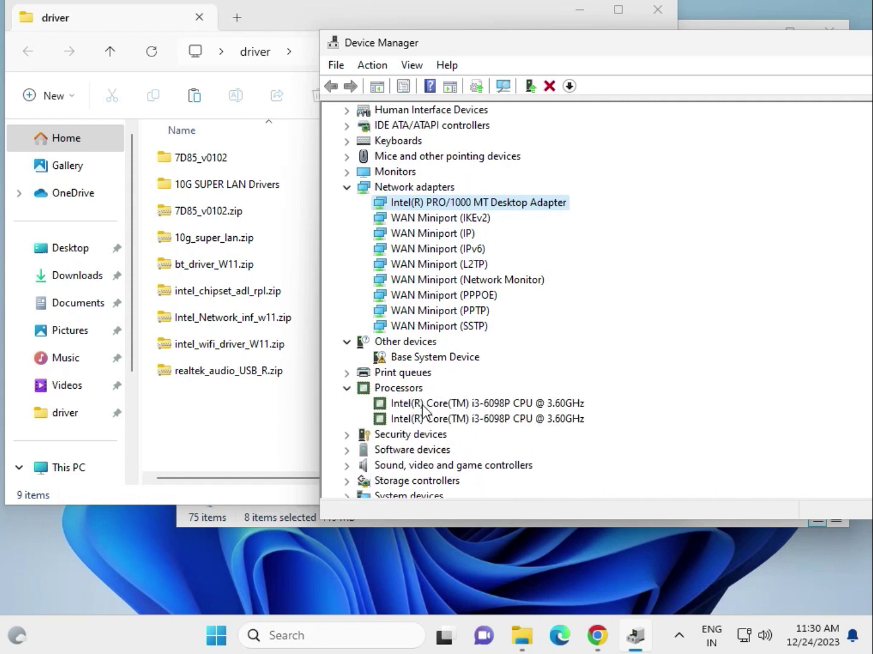
{"action": "left_click", "coordinate": [500, 406]}
{"action": "left_click", "coordinate": [502, 419]}
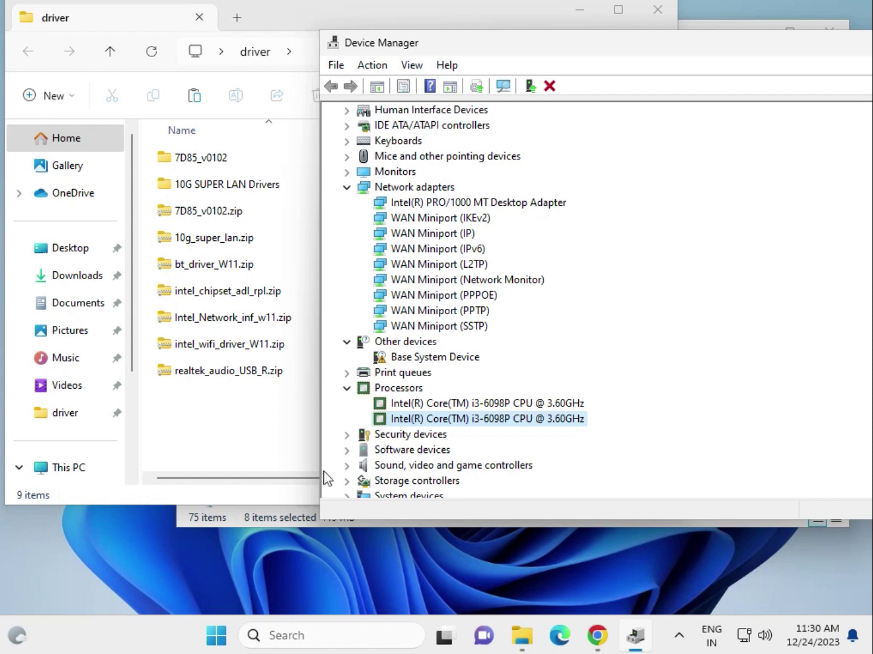
{"action": "left_click", "coordinate": [347, 465]}
{"action": "scroll", "coordinate": [459, 476], "scroll_direction": "down", "scroll_amount": 1}
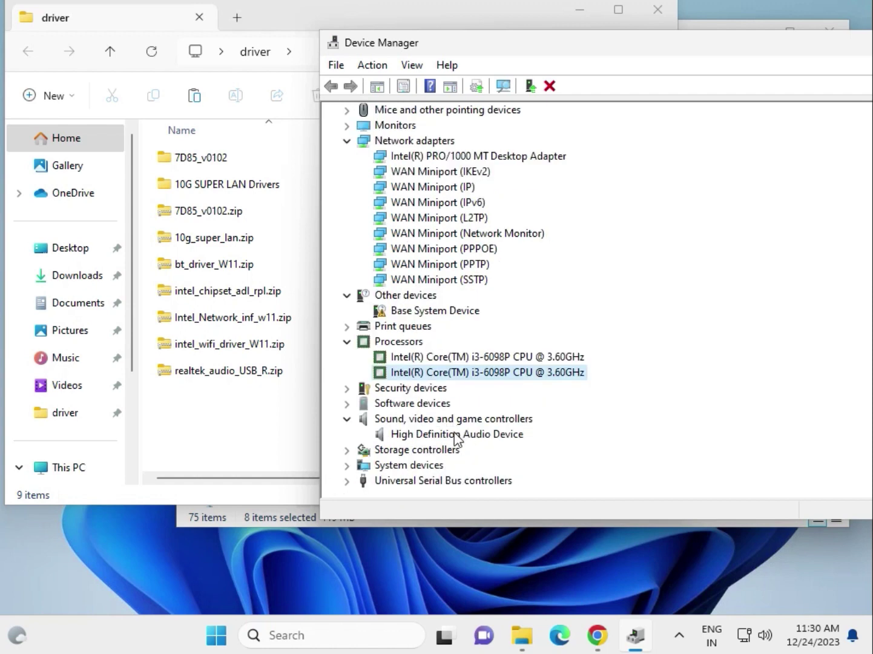
{"action": "left_click", "coordinate": [456, 434]}
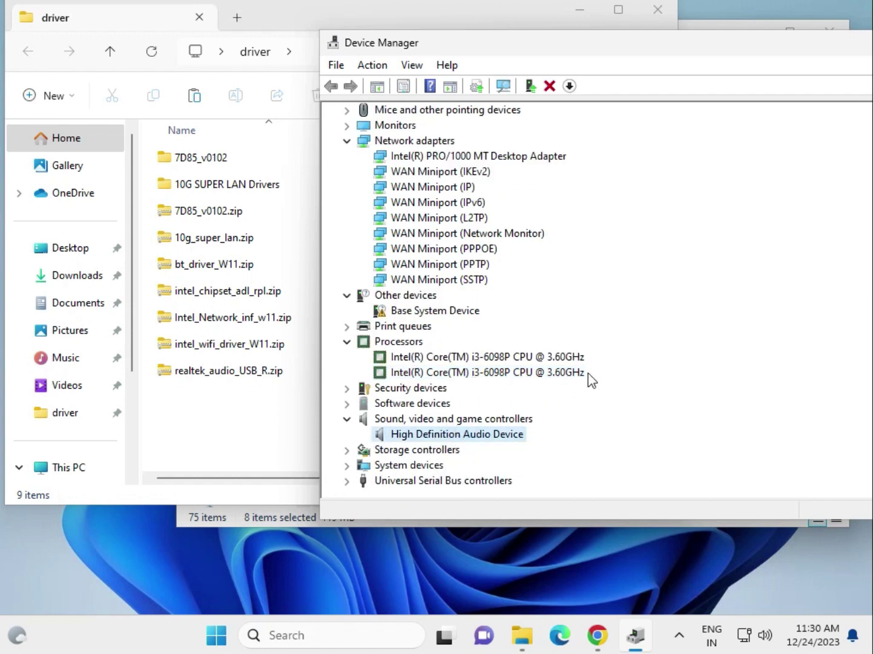
{"action": "left_click_drag", "start_coordinate": [753, 51], "coordinate": [532, 50]}
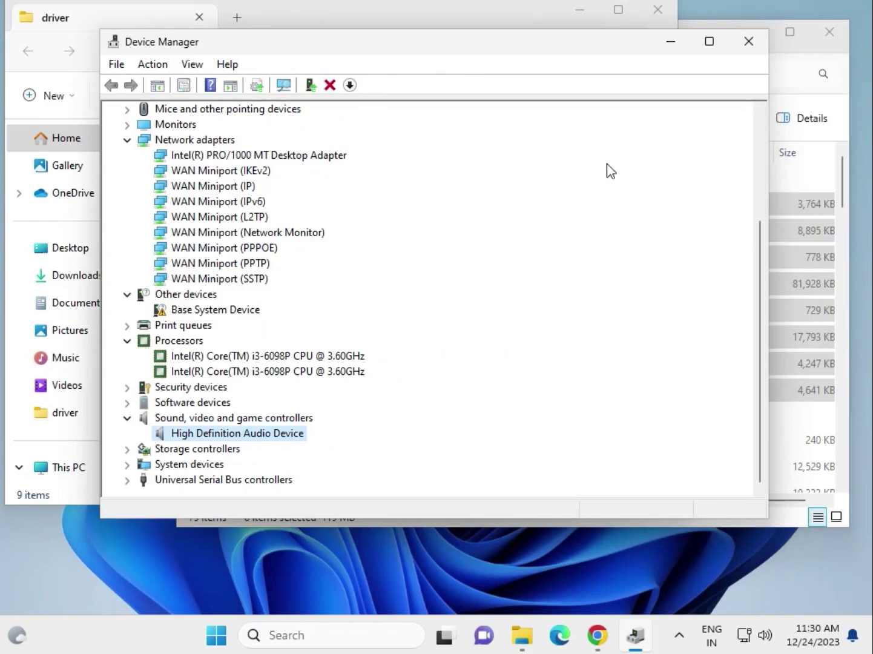